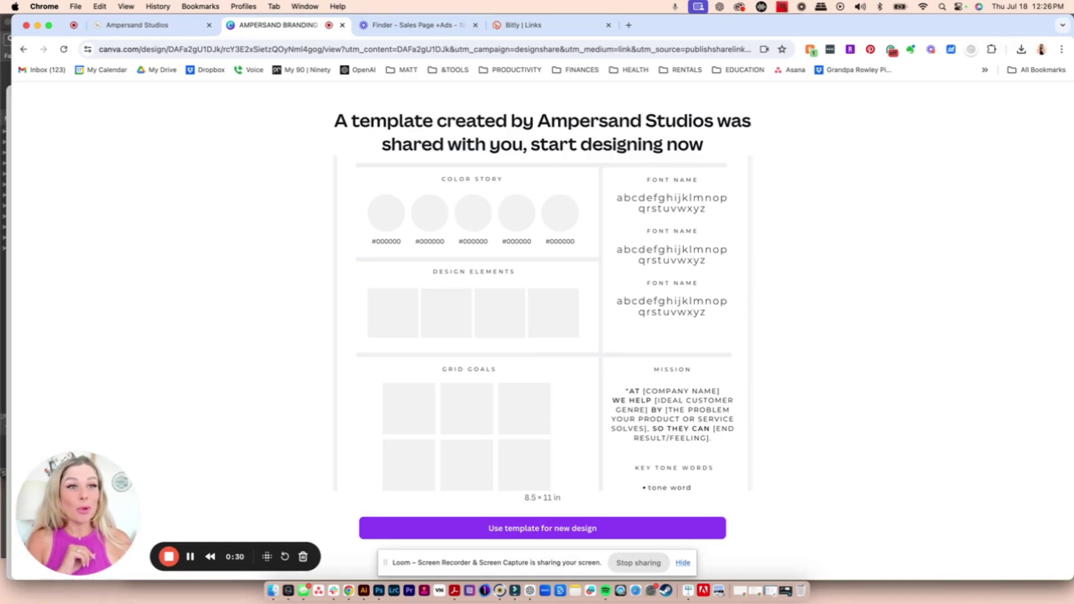
Create a new design from the shared branding board template and open the brand kit options.
left_click(548, 532)
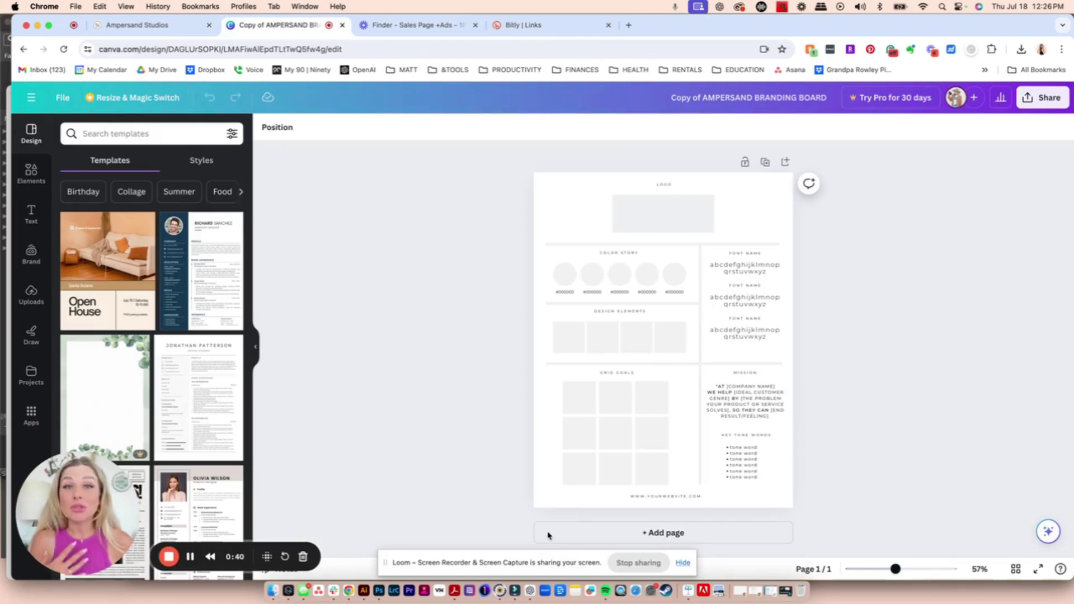
left_click(31, 254)
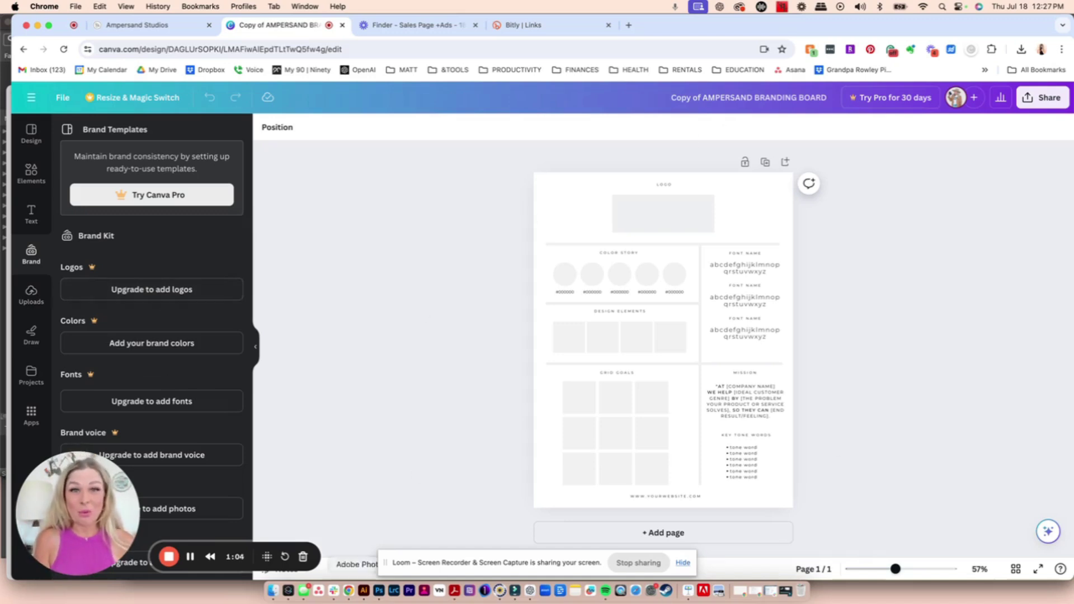
Switch to Finder and open the PNG folder inside _LOGOS of the _EASY FUN BRAND folder.
left_click(274, 593)
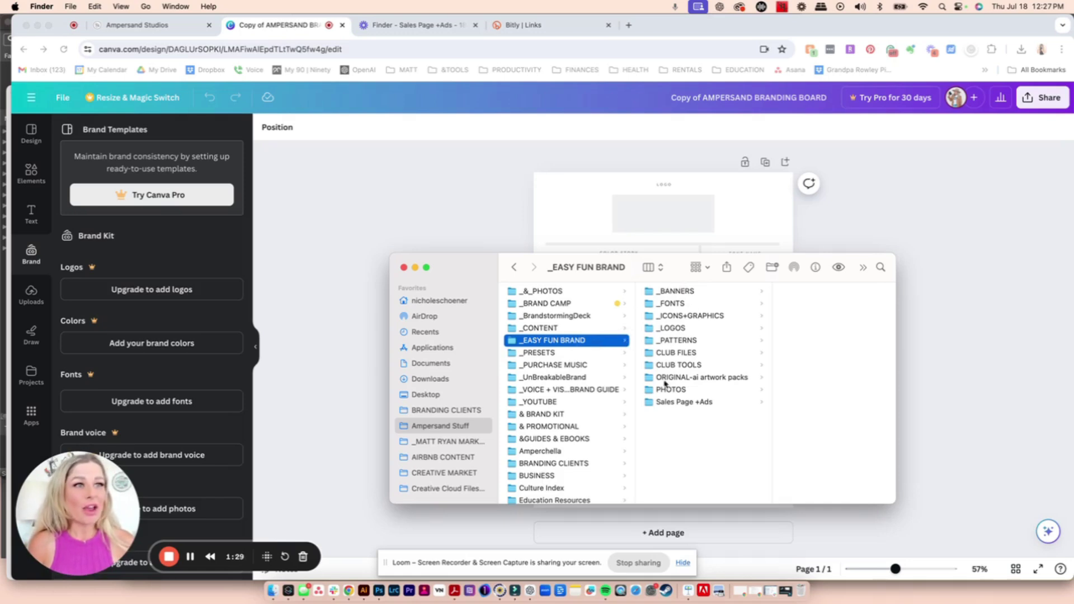
left_click(674, 330)
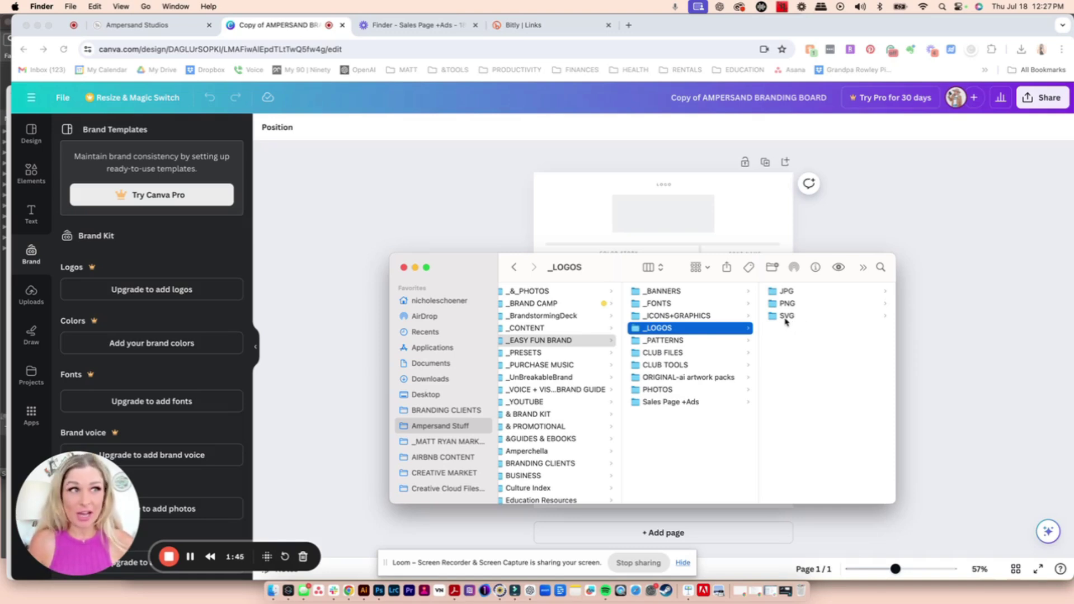
left_click(789, 304)
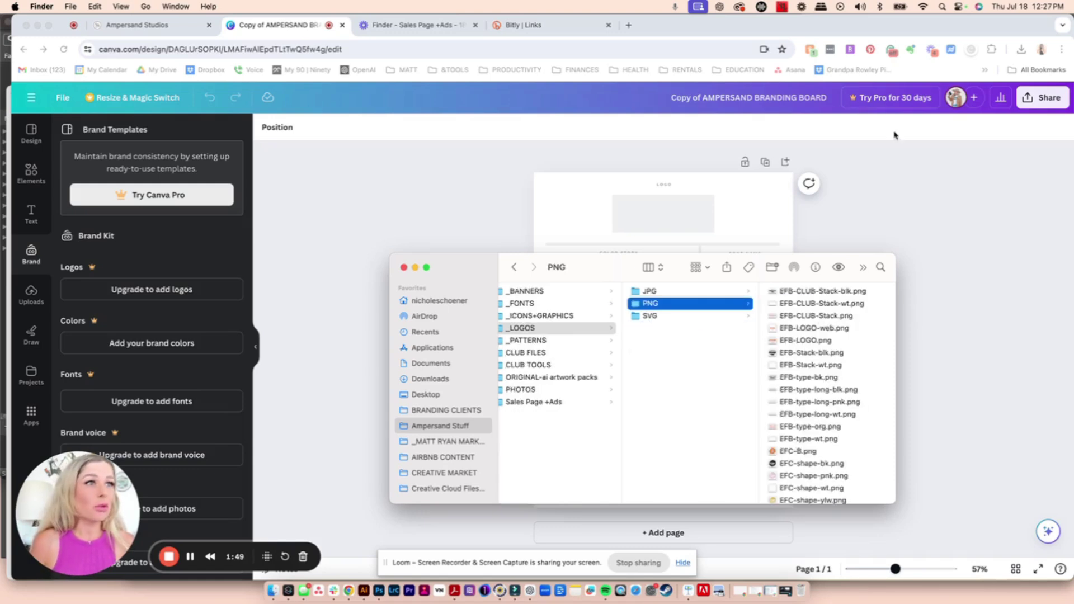
Upload EFB-LOGO.png, EFB-type-long-blk.png, EFC-B.png and EFC-shape-ylw.png from the PNG folder to the Canva design.
left_click(815, 334, "shift")
left_click(706, 366)
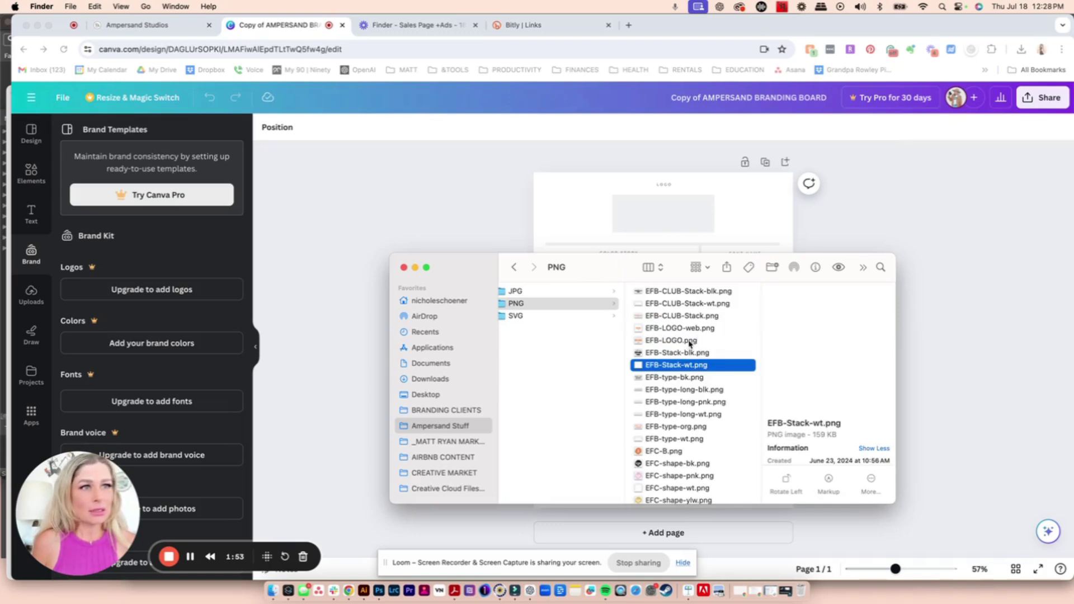
left_click(689, 341)
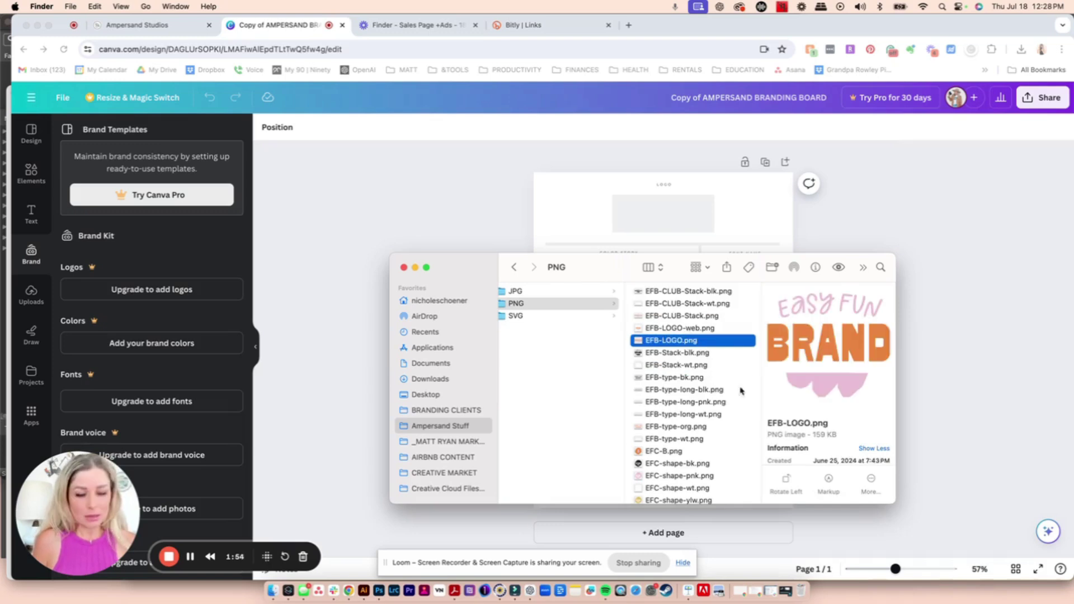
left_click(693, 390, "super")
left_click(680, 451, "super")
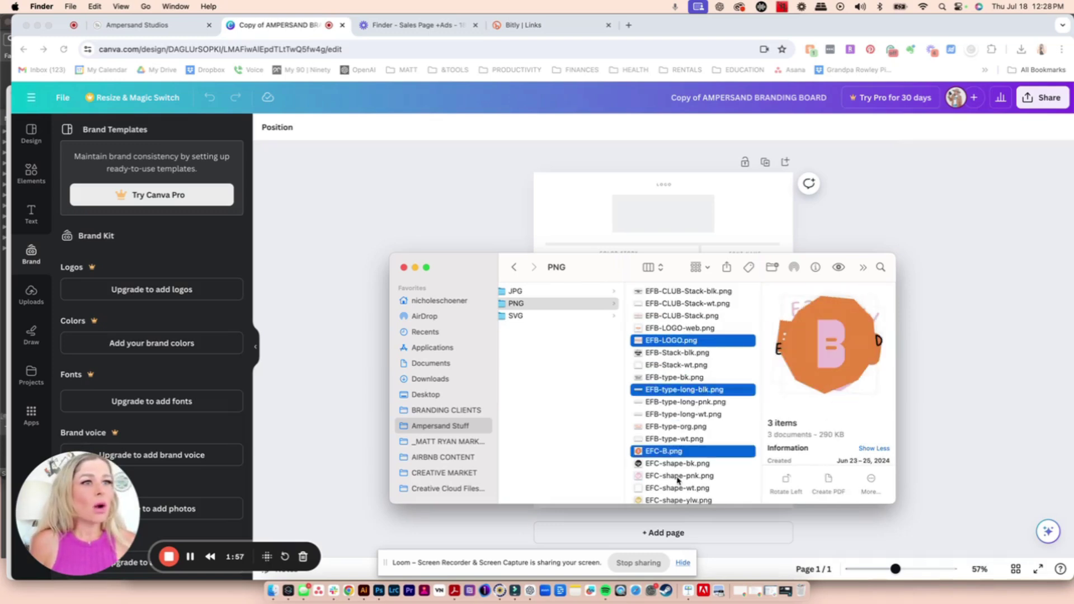
left_click(674, 500, "super")
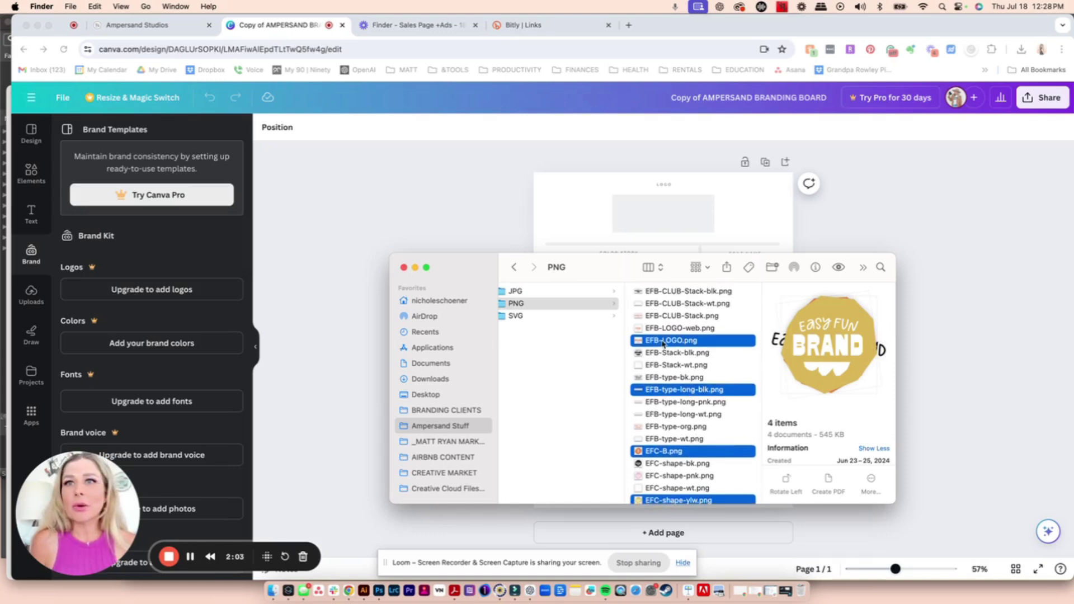
left_click_drag(663, 343, 168, 268)
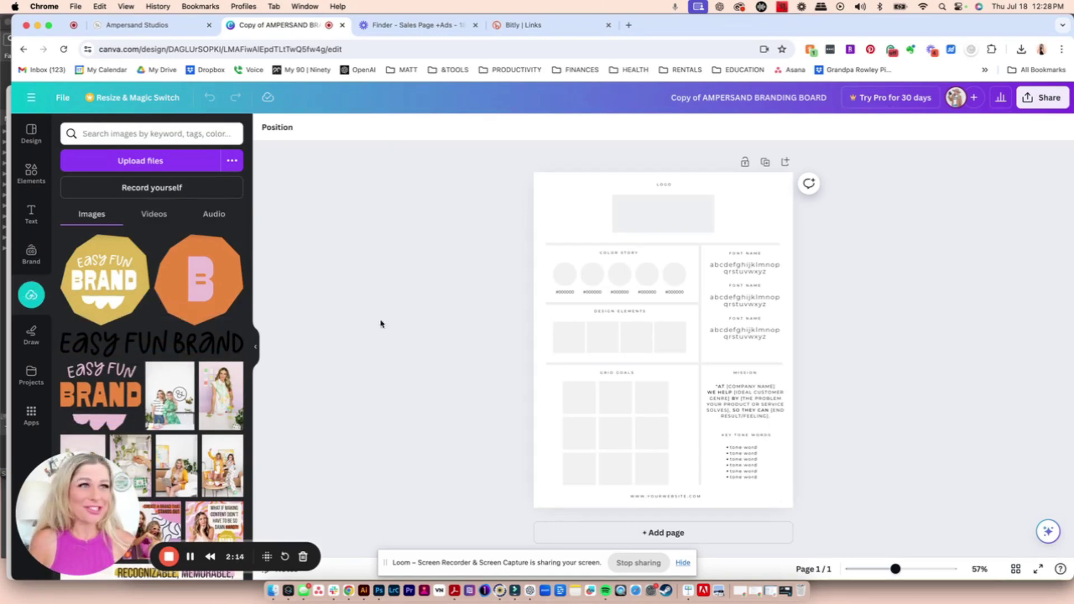
Delete the placeholder image frame under the LOGO heading.
left_click(649, 227)
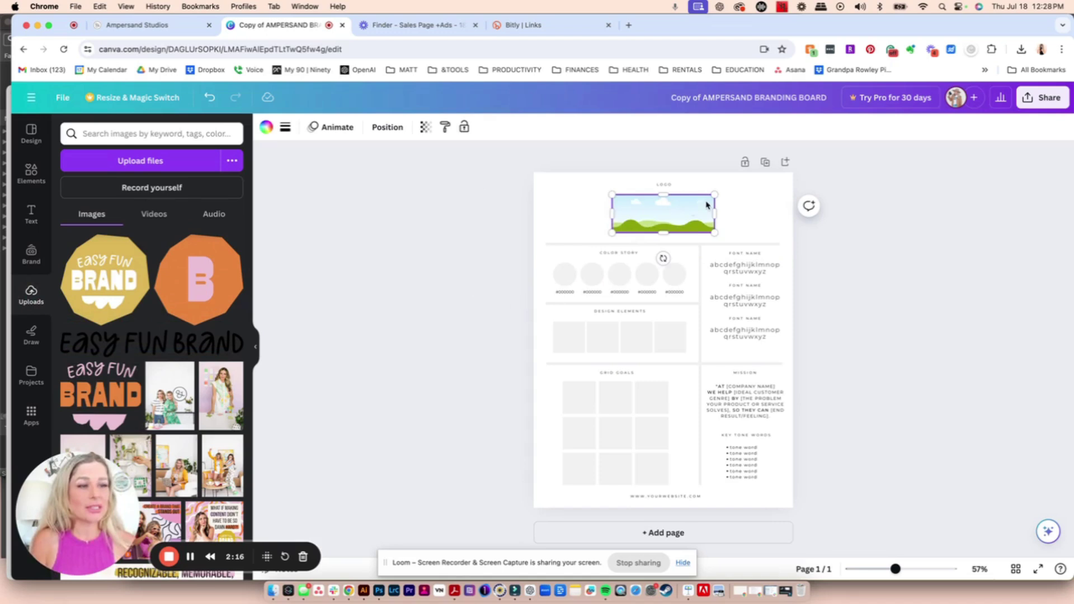
key("Delete")
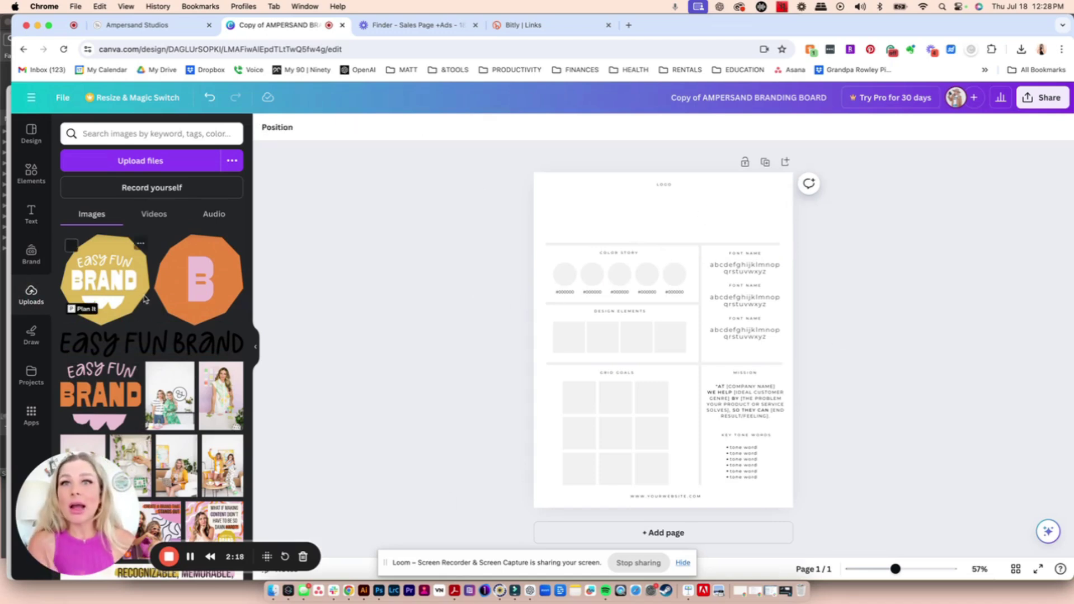
scroll(140, 299, "down", 3)
scroll(137, 299, "up", 3)
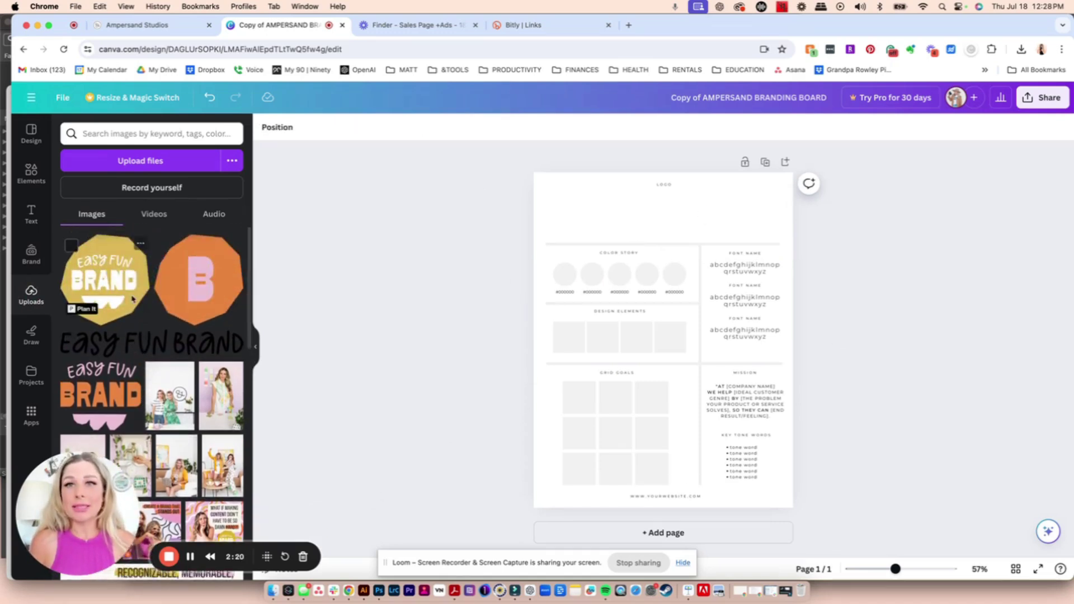
Add the yellow Easy Fun Brand badge to the page, scale it down and place it in the logo section's left part.
left_click(113, 406)
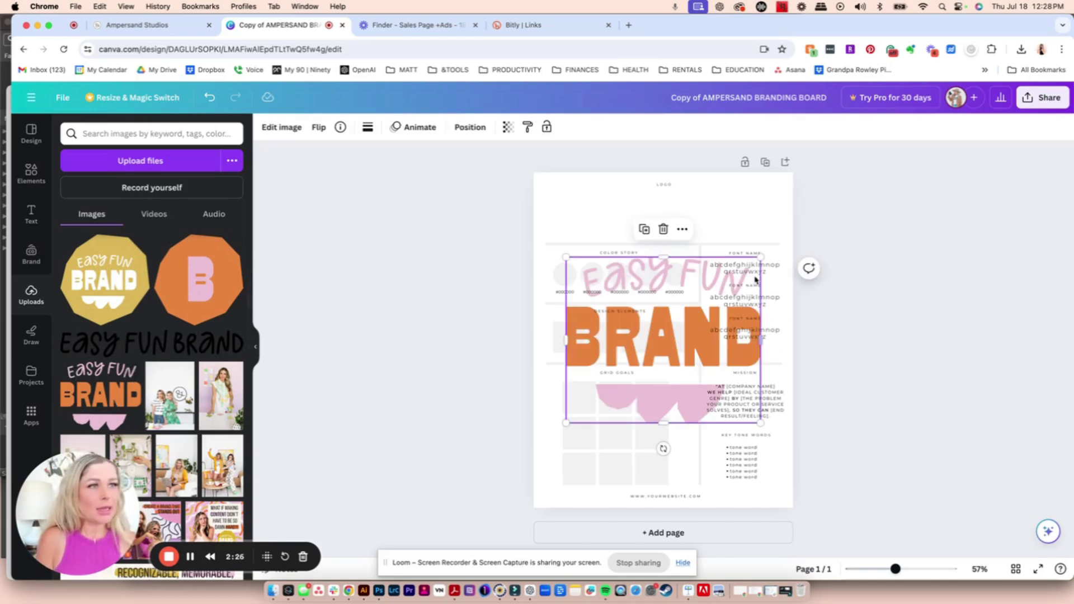
key("BackSpace")
left_click(87, 305)
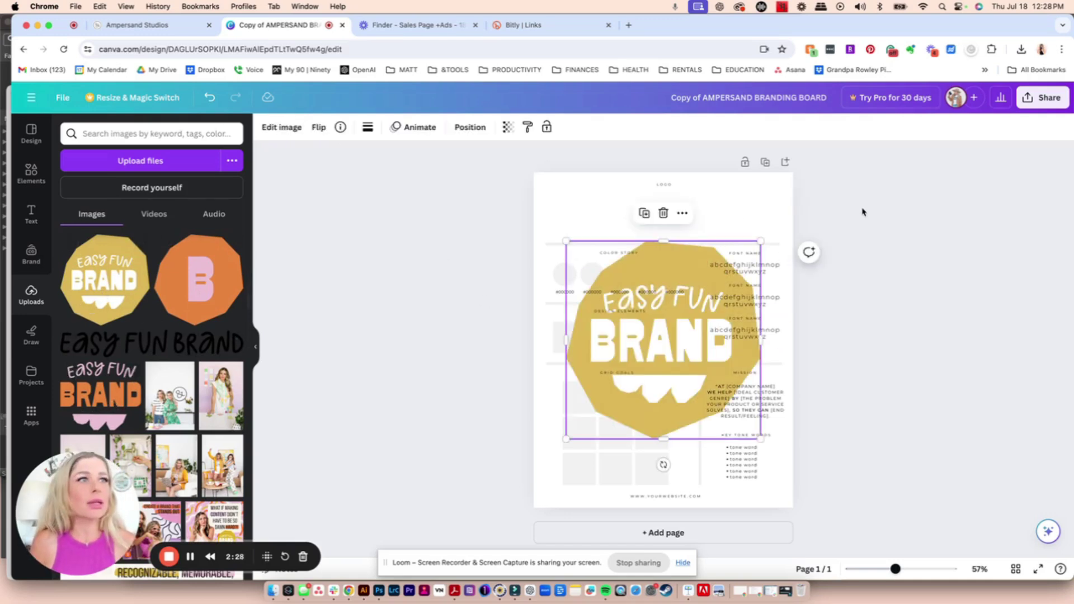
left_click_drag(761, 241, 630, 371)
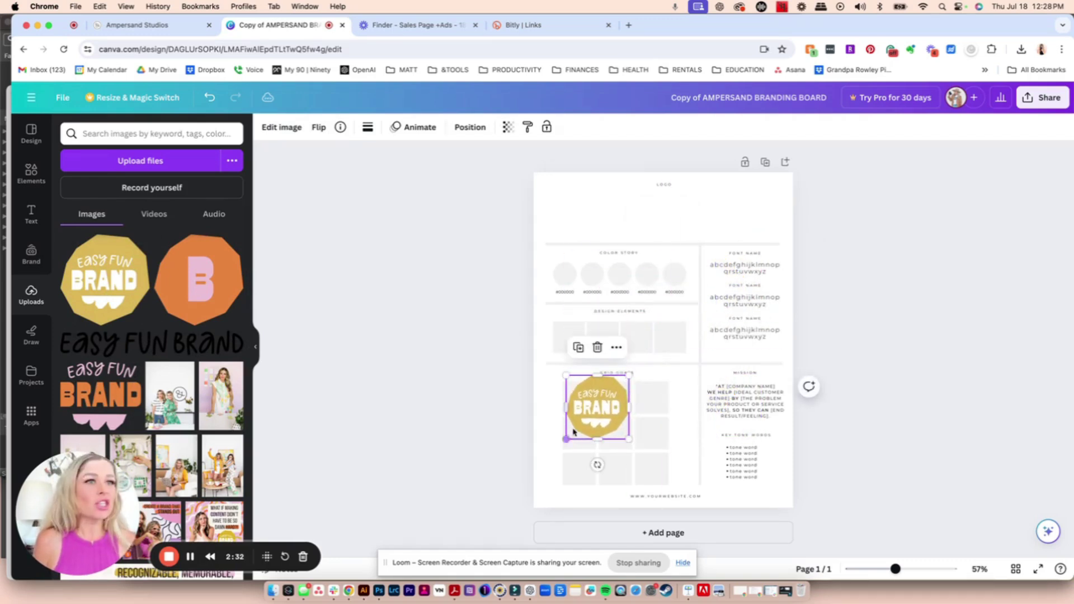
left_click_drag(605, 407, 593, 197)
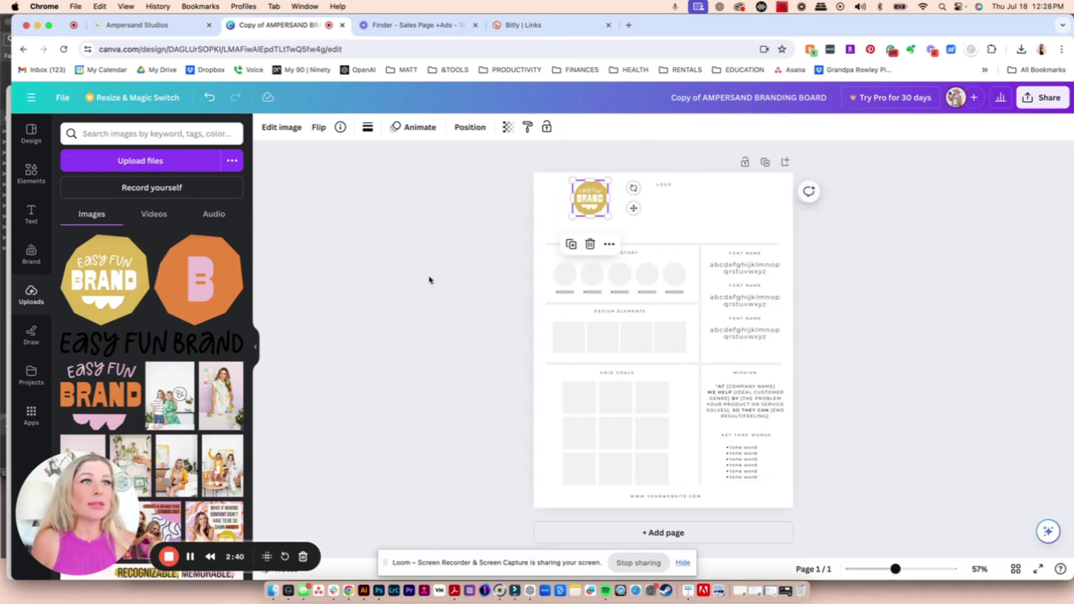
Add the orange B badge, scaled down, to the left of the yellow badge.
left_click_drag(206, 273, 711, 263)
left_click_drag(754, 221, 556, 193)
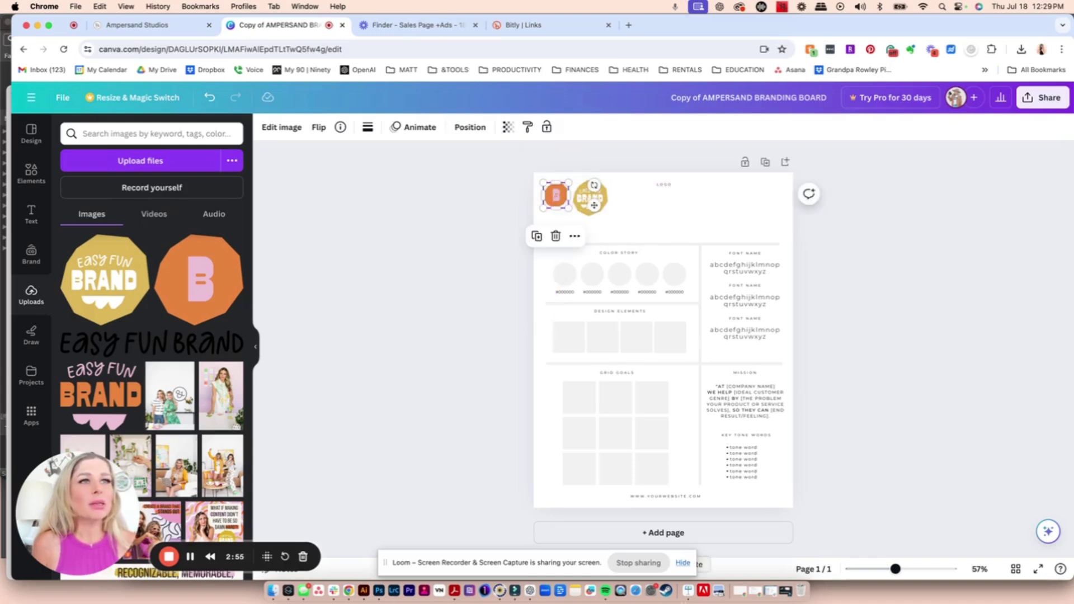
Add the black Easy Fun Brand wordmark, scaled down, beneath the two badges.
scroll(128, 374, "down", 3)
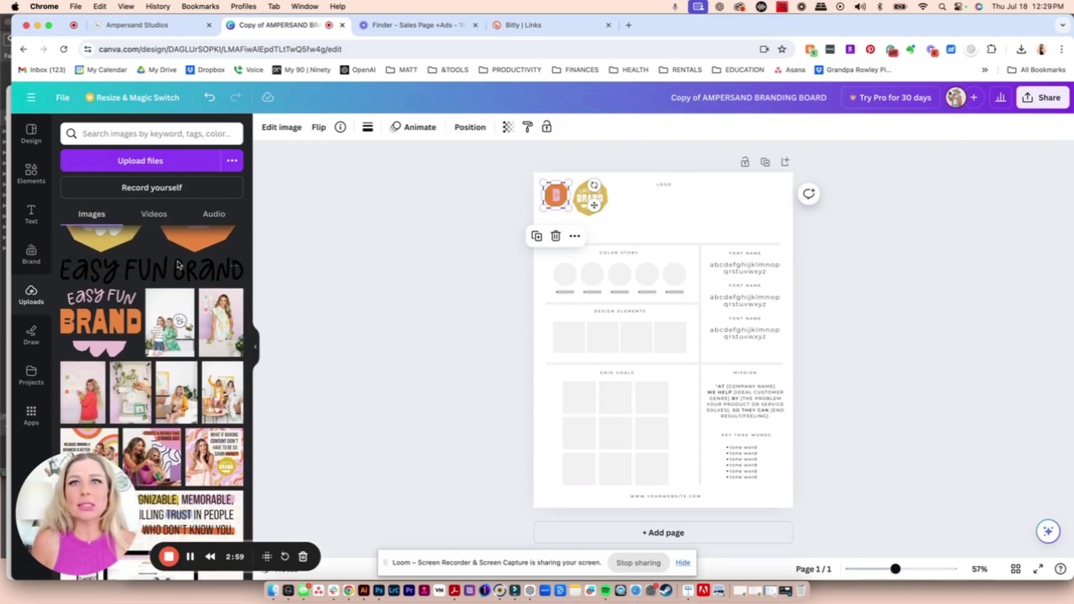
left_click(72, 267)
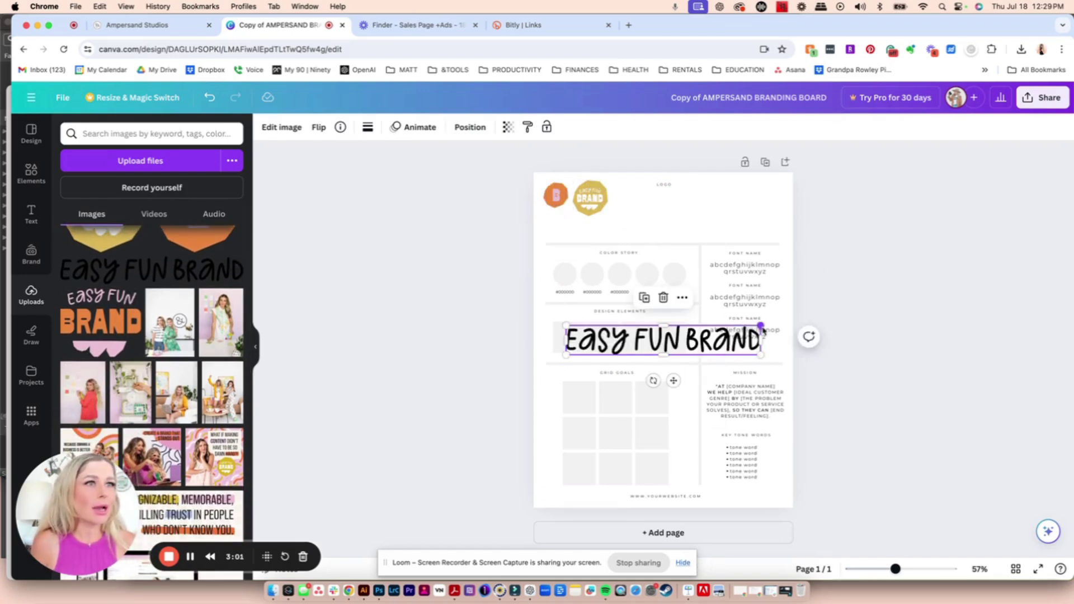
left_click_drag(761, 328, 582, 228)
left_click(643, 229)
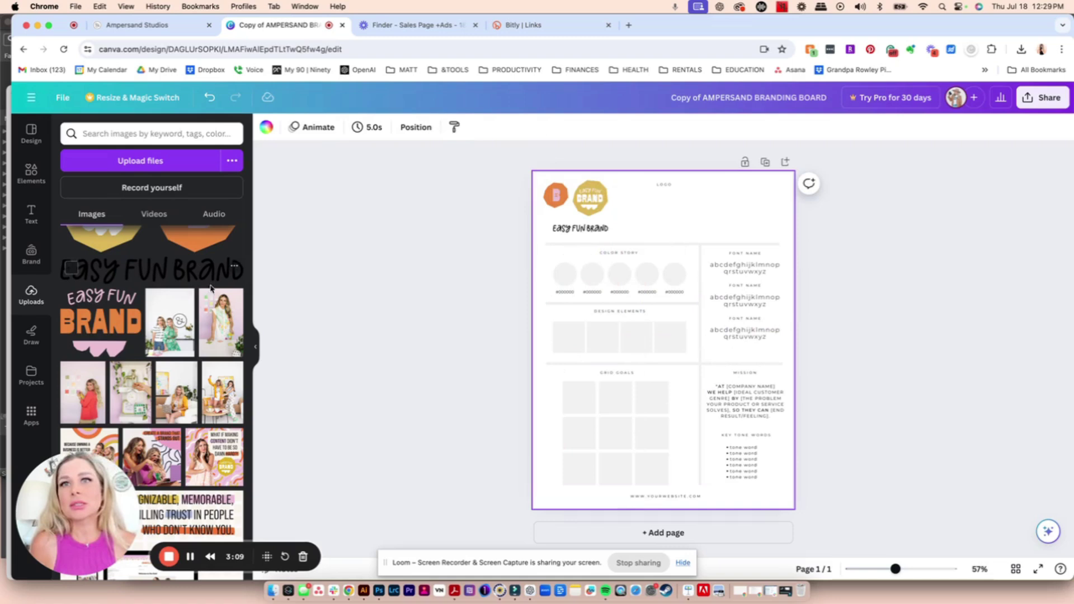
Add the Easy Fun Brand Club logo, scaled down, centred under the LOGO heading, and shrink the yellow badge slightly.
scroll(146, 342, "down", 15)
scroll(146, 343, "down", 5)
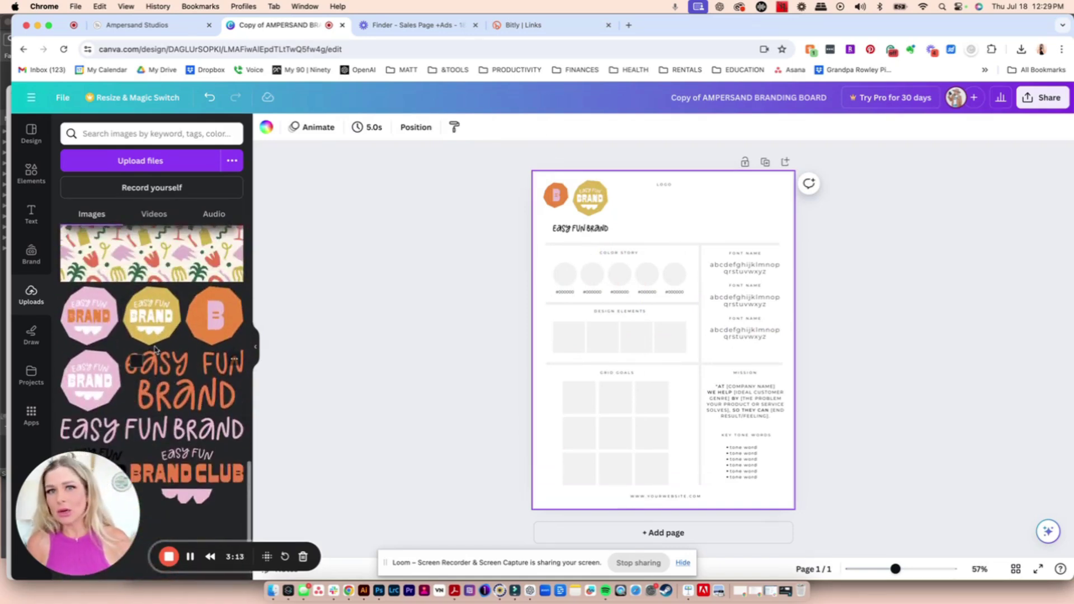
scroll(142, 344, "up", 1)
left_click(180, 501)
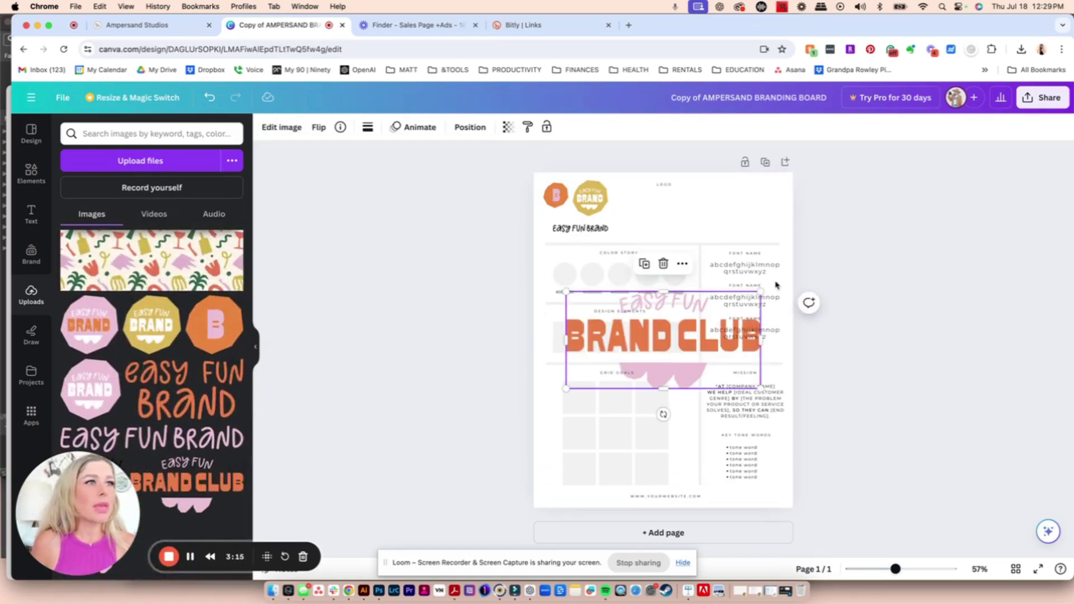
left_click_drag(760, 292, 634, 342)
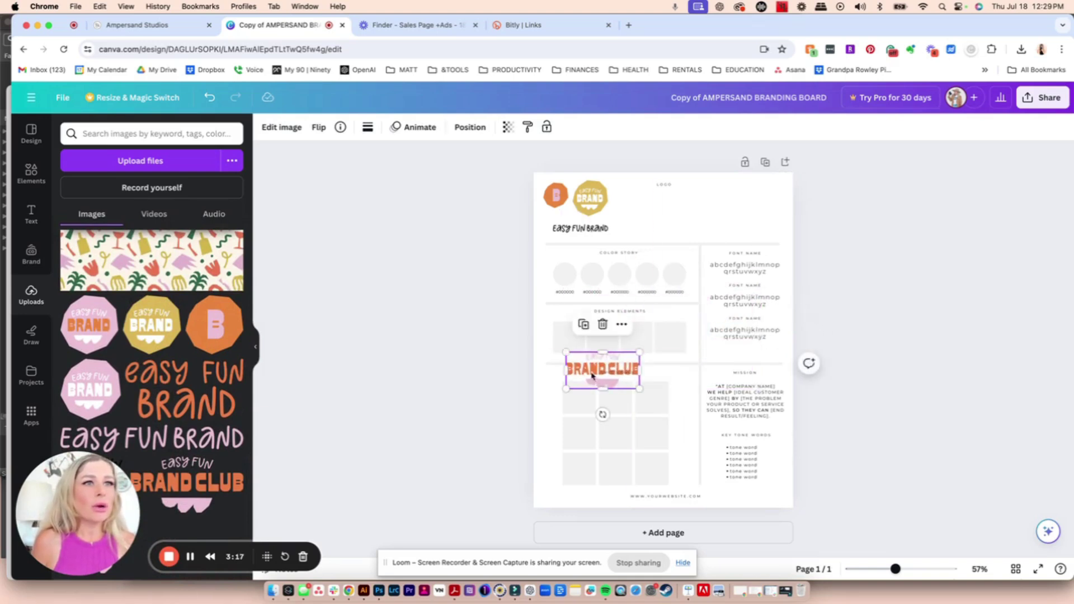
left_click_drag(588, 371, 651, 211)
left_click(591, 195)
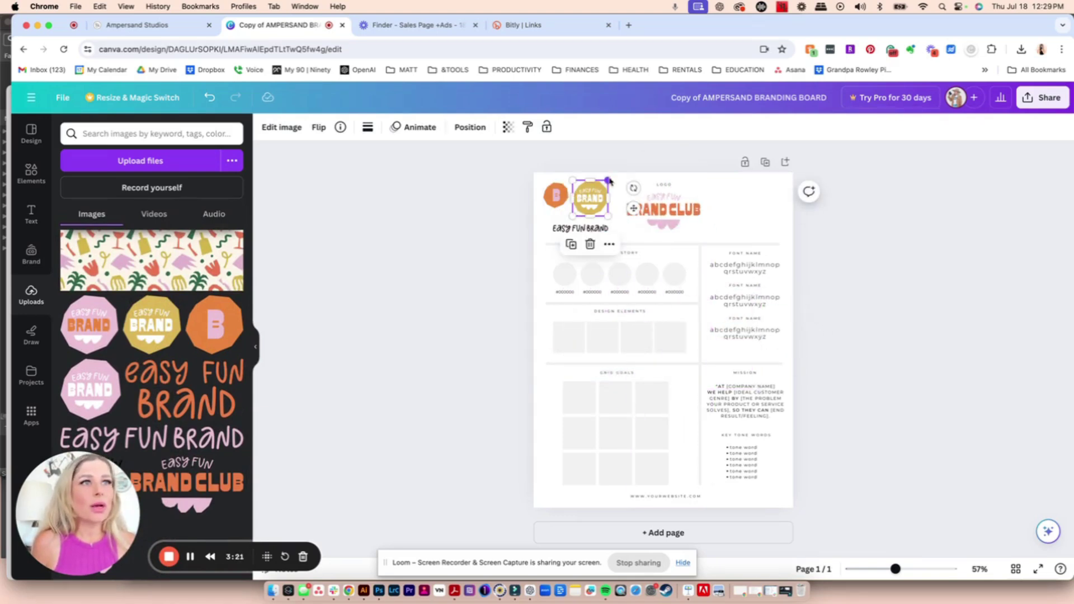
left_click_drag(609, 180, 601, 189)
Replace the black wordmark with the pink Easy Fun Brand wordmark, scaled down to fit beneath the two badges.
left_click(573, 229)
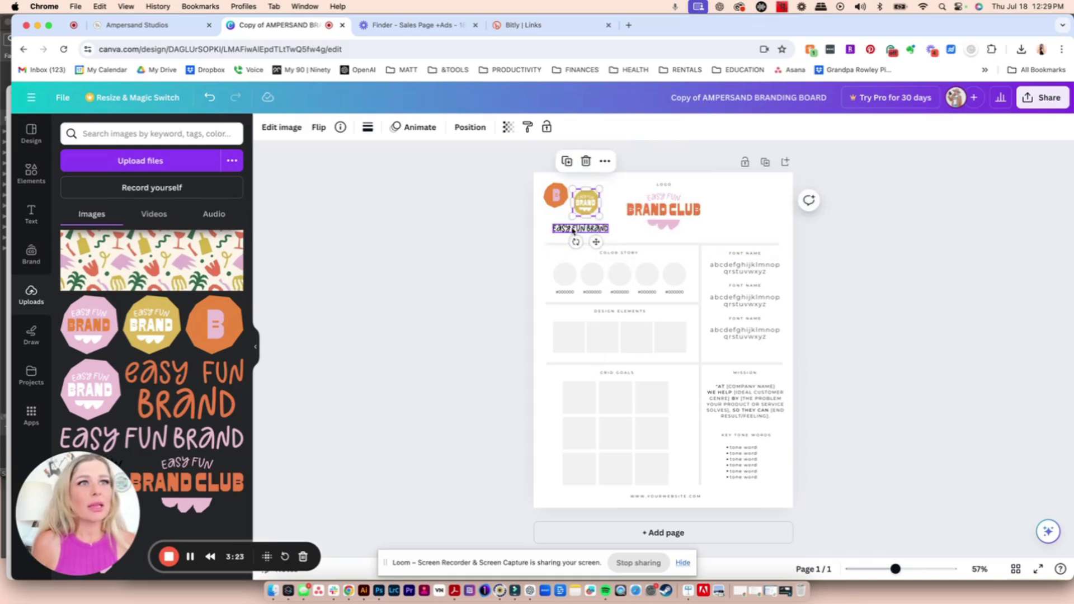
key("ctrl+v")
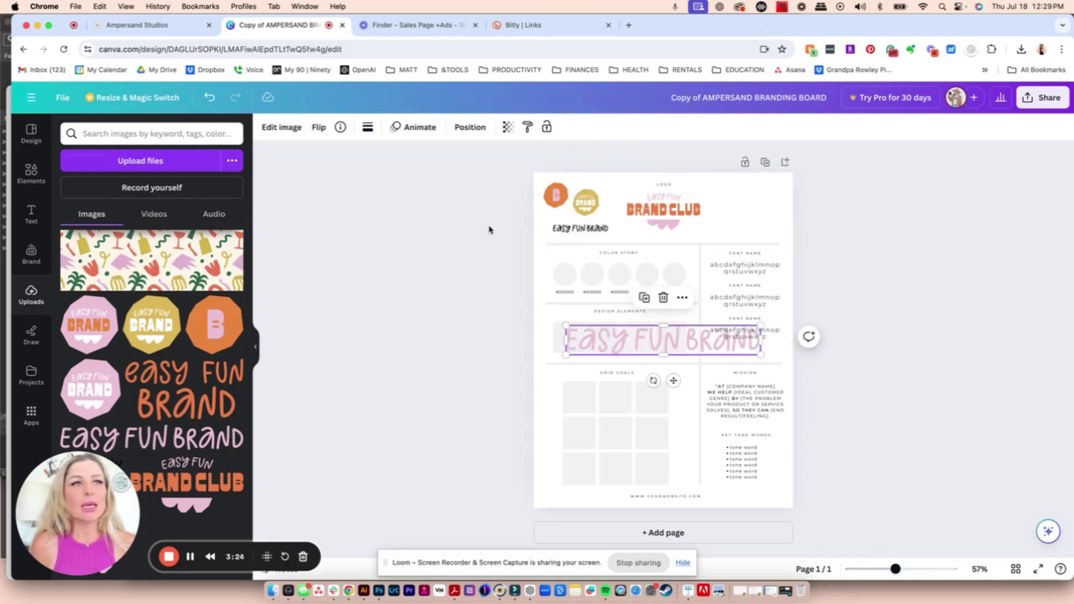
left_click(564, 229)
key("Delete")
left_click_drag(684, 339, 666, 226)
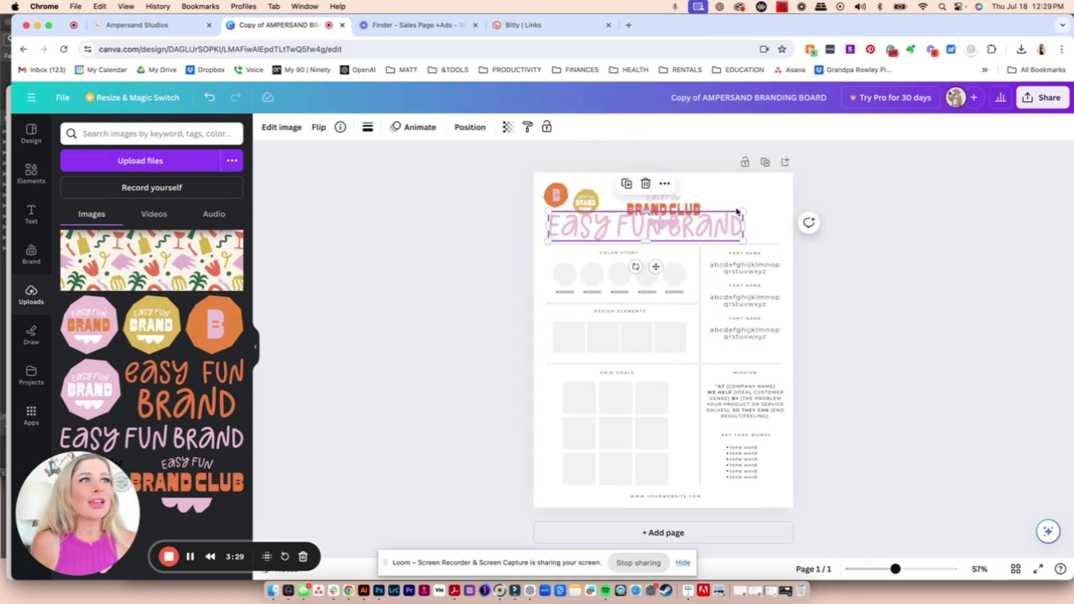
left_click_drag(742, 212, 604, 224)
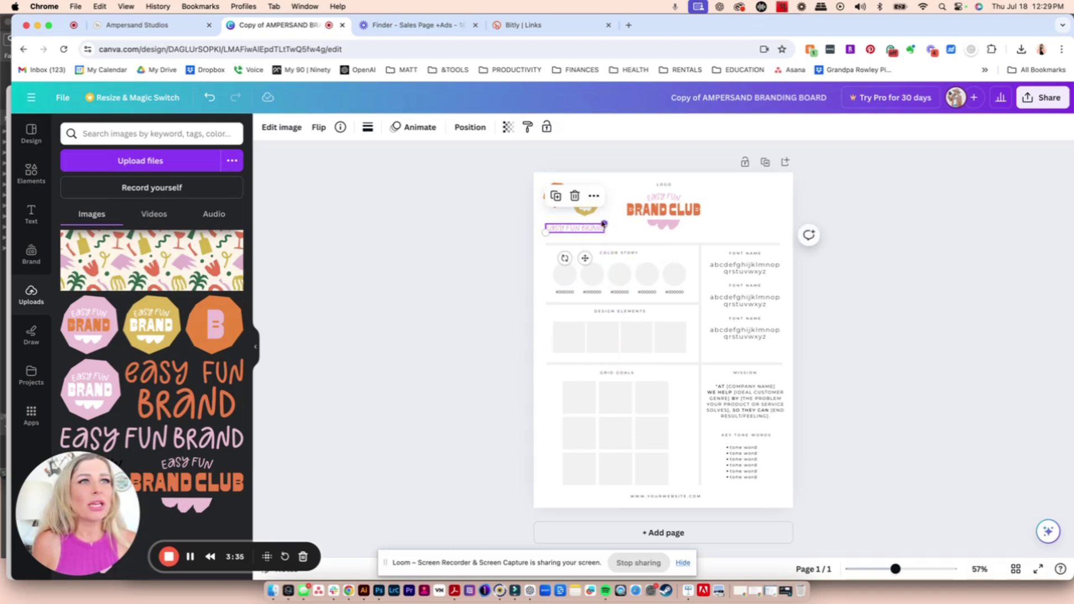
Resize and reposition the yellow badge and the orange B badge so they sit side by side above the pink wordmark.
left_click(618, 185)
left_click(596, 195)
left_click_drag(604, 185, 558, 201)
left_click(565, 196)
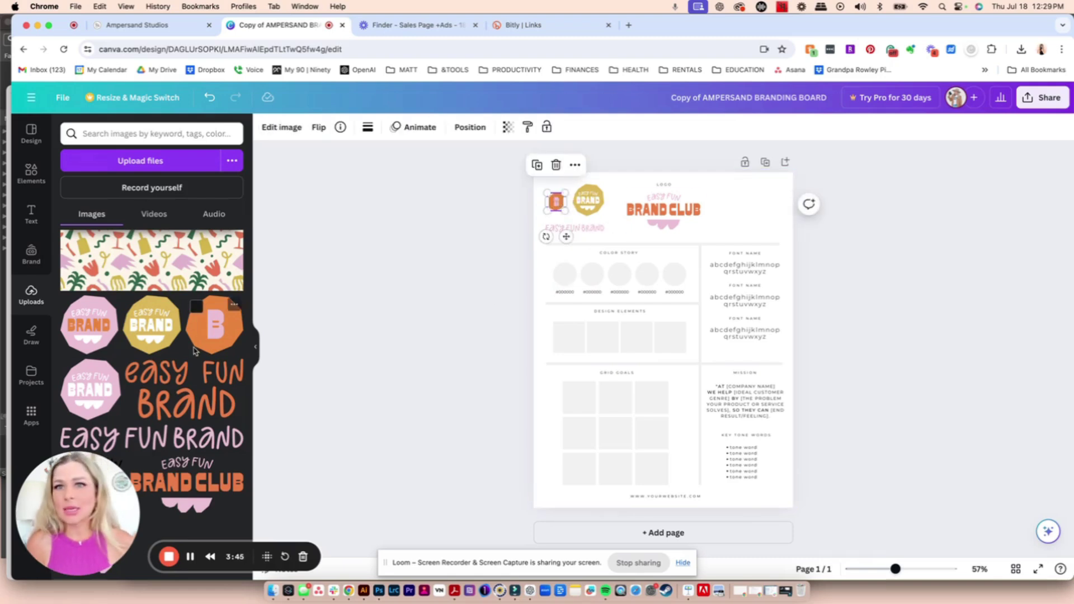
Add the pink Easy Fun Brand badge, scaled down, to the right of the Brand Club logo.
left_click(151, 328)
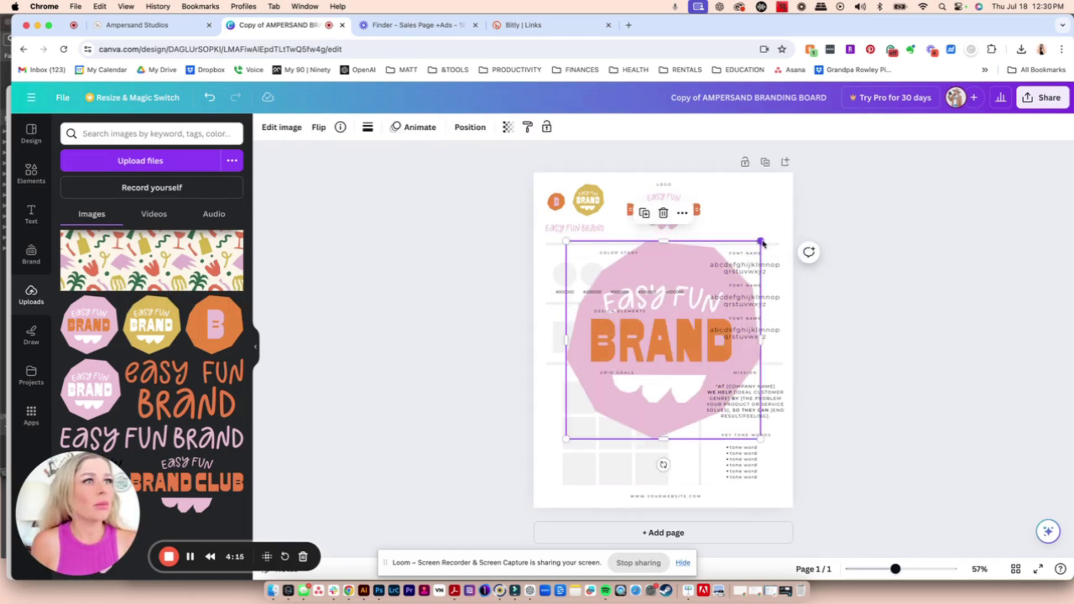
mouse_move(760, 241)
left_mouse_down()
mouse_move(616, 352)
mouse_move(621, 385)
mouse_move(760, 215)
mouse_move(745, 204)
mouse_move(763, 229)
left_mouse_up()
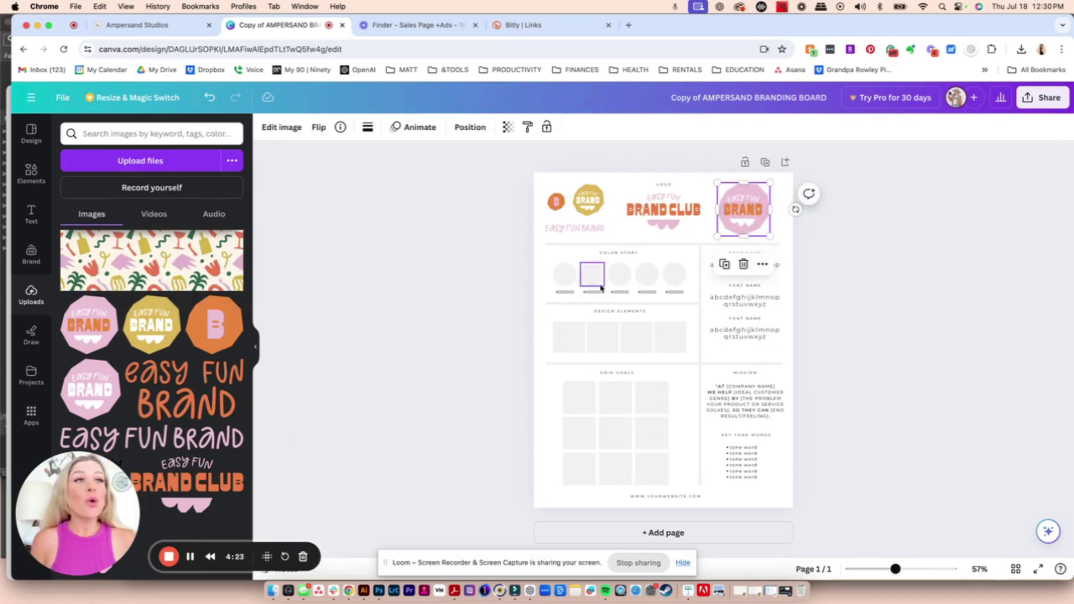
Fill the first color story circle with the yellow sampled from the yellow Easy Fun Brand badge.
left_click(568, 283)
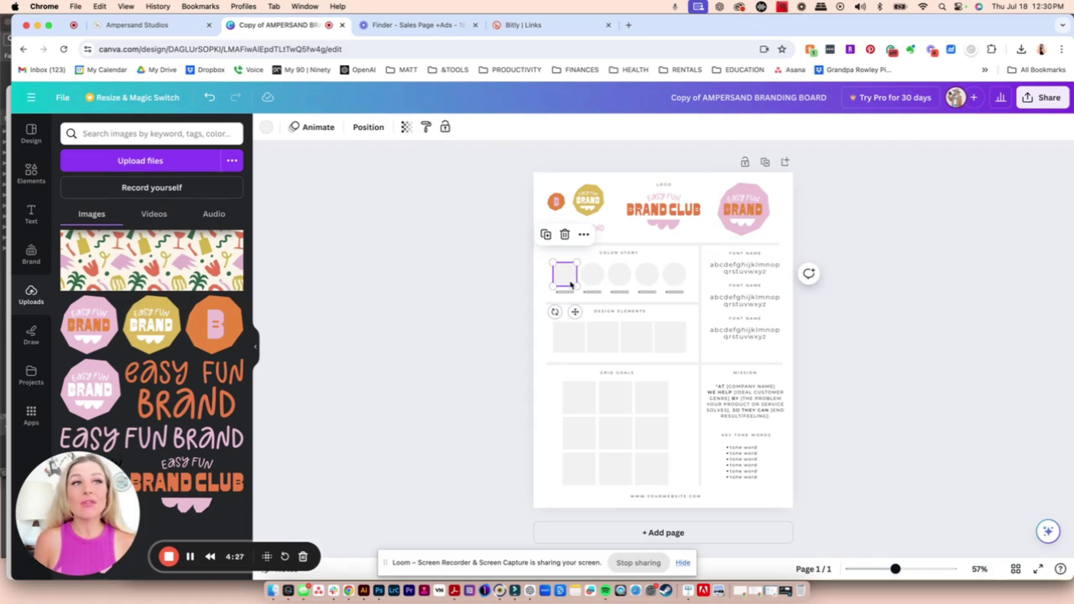
left_click(267, 129)
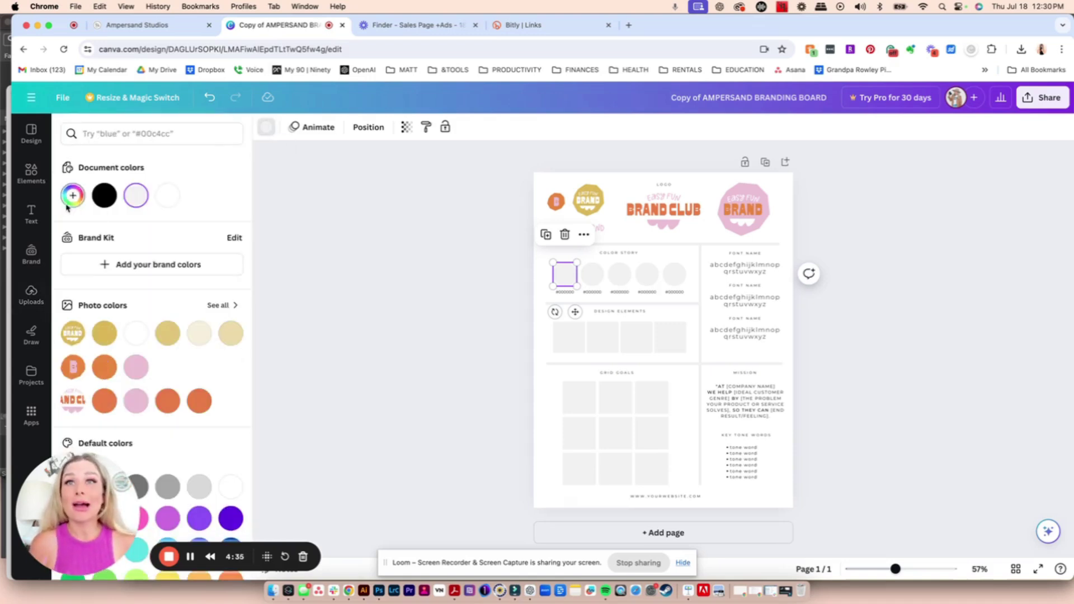
left_click(68, 204)
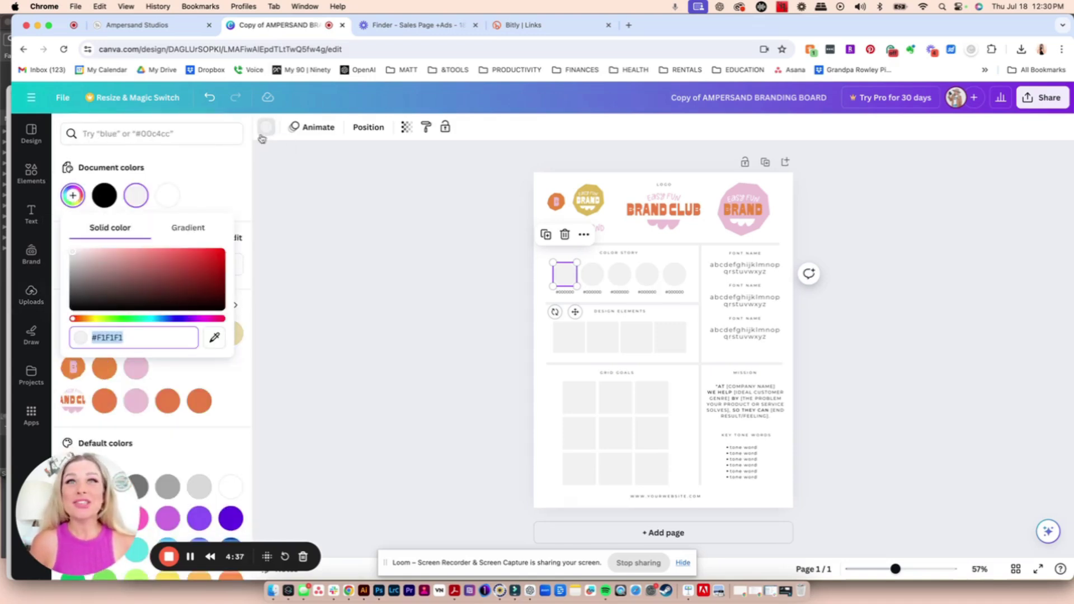
left_click(543, 282)
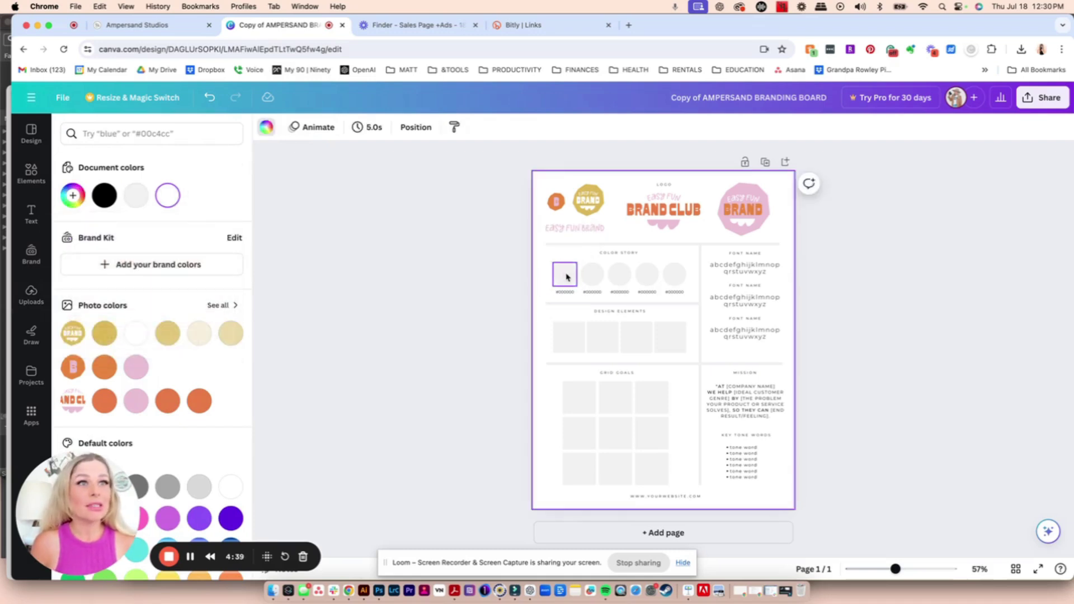
left_click(566, 276)
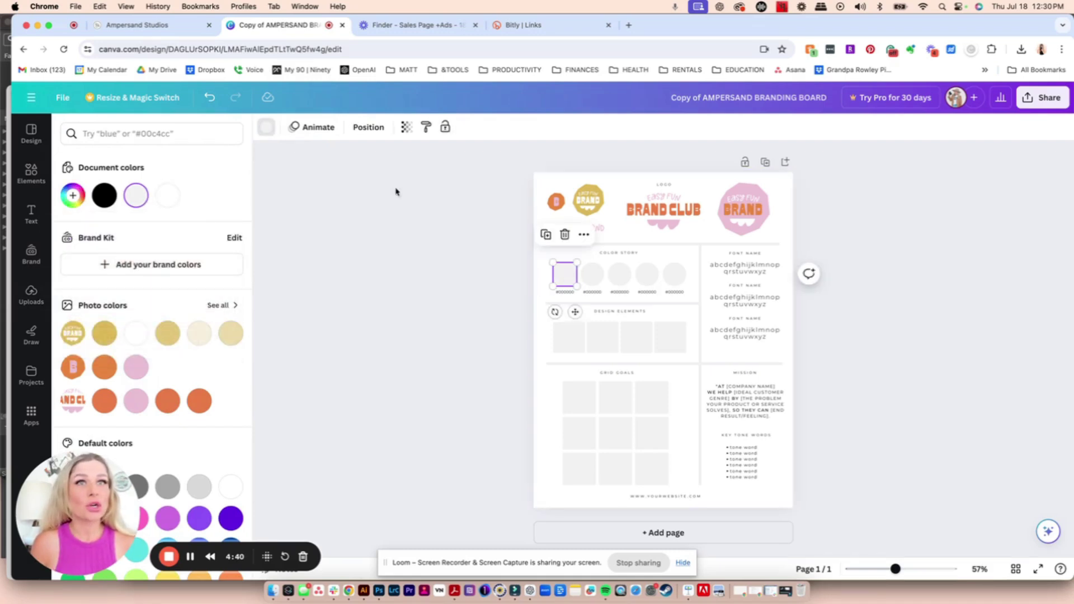
left_click(270, 131)
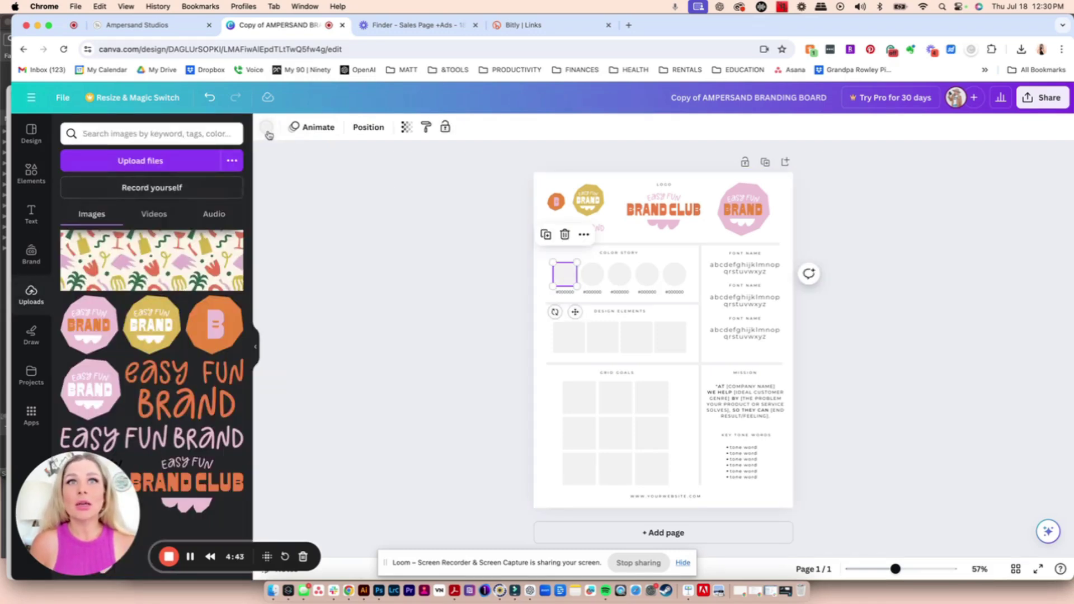
left_click(267, 132)
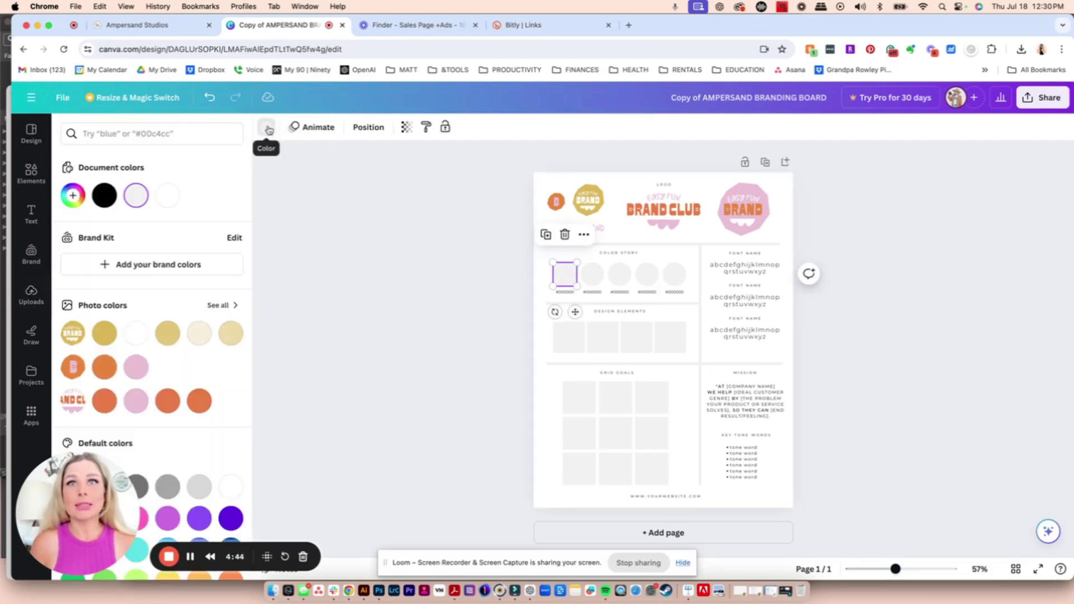
left_click(73, 196)
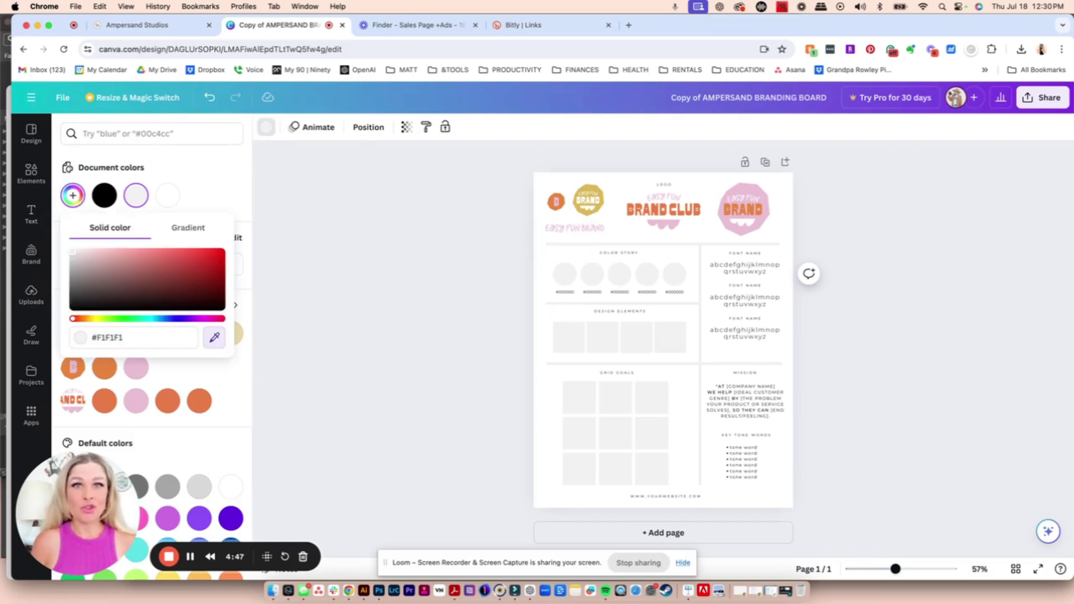
left_click(214, 338)
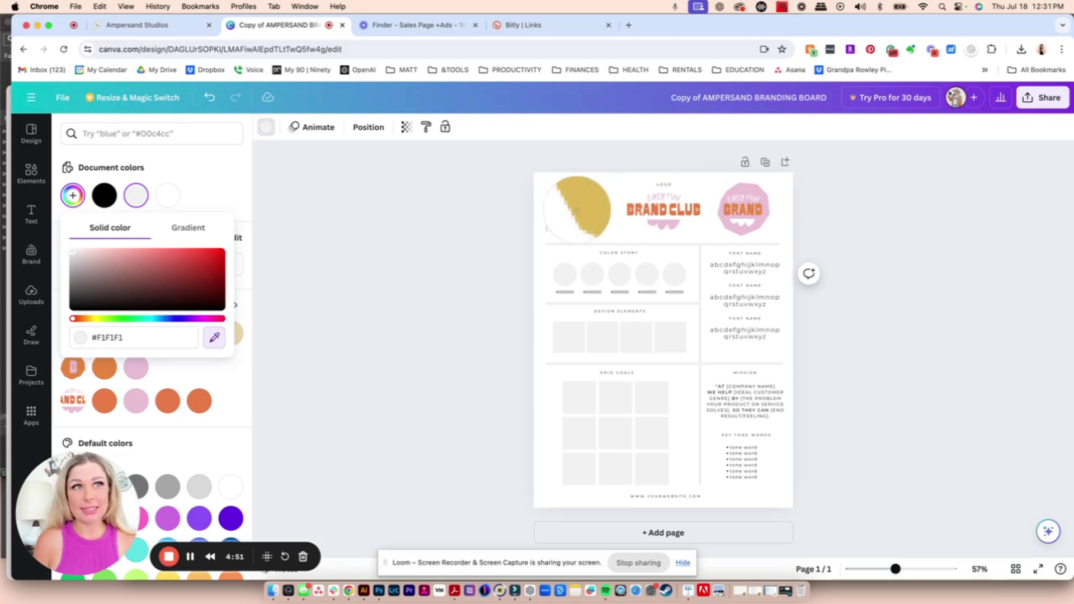
left_click(577, 208)
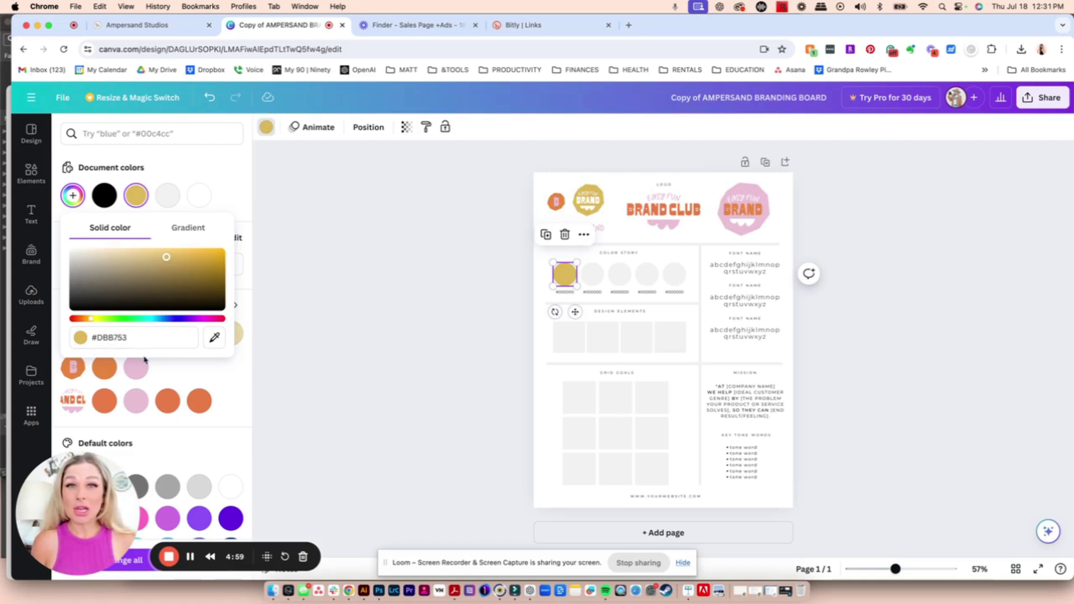
Set the first color story circle's color to #EEBEE3.
left_click(122, 339)
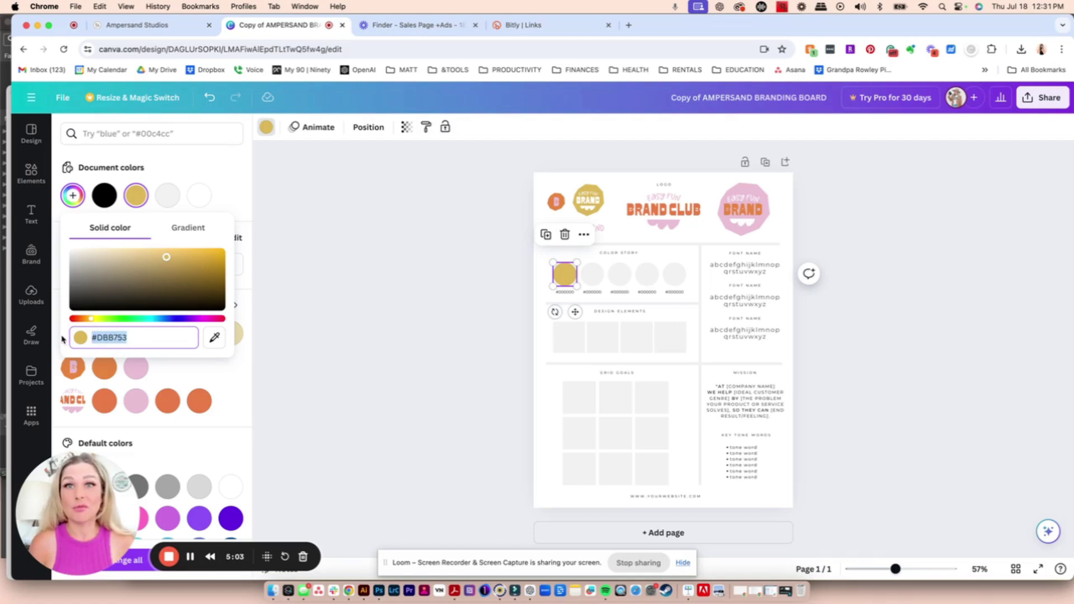
type("#")
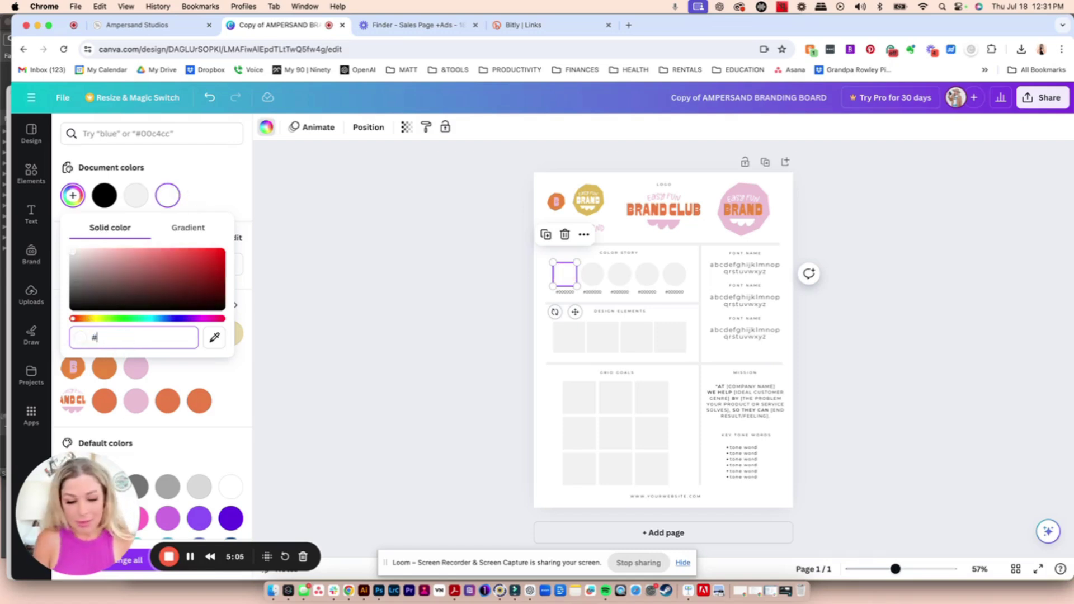
type("EEB")
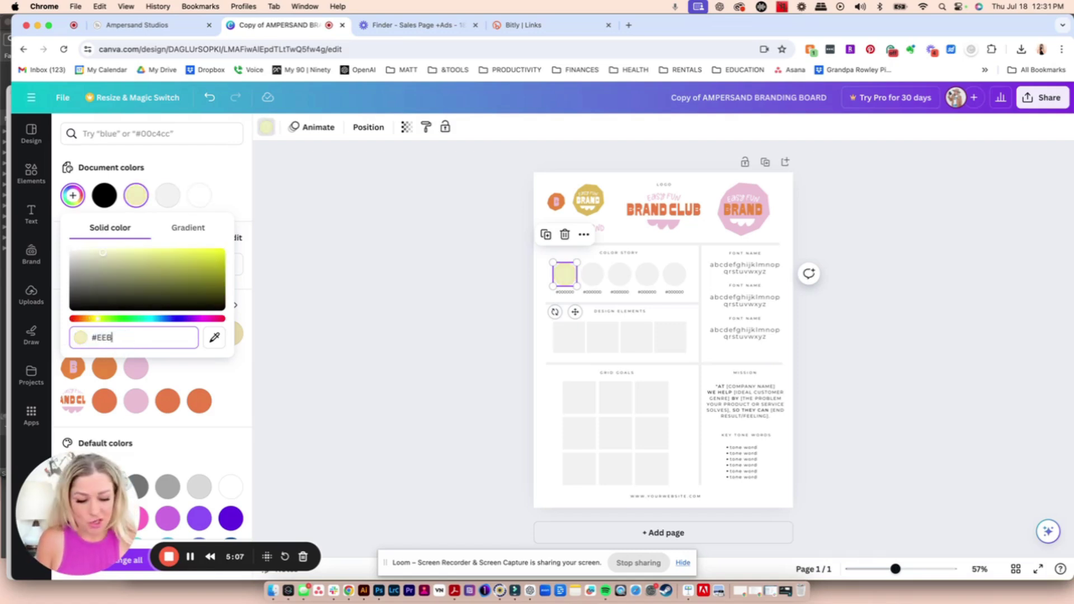
type("EE3")
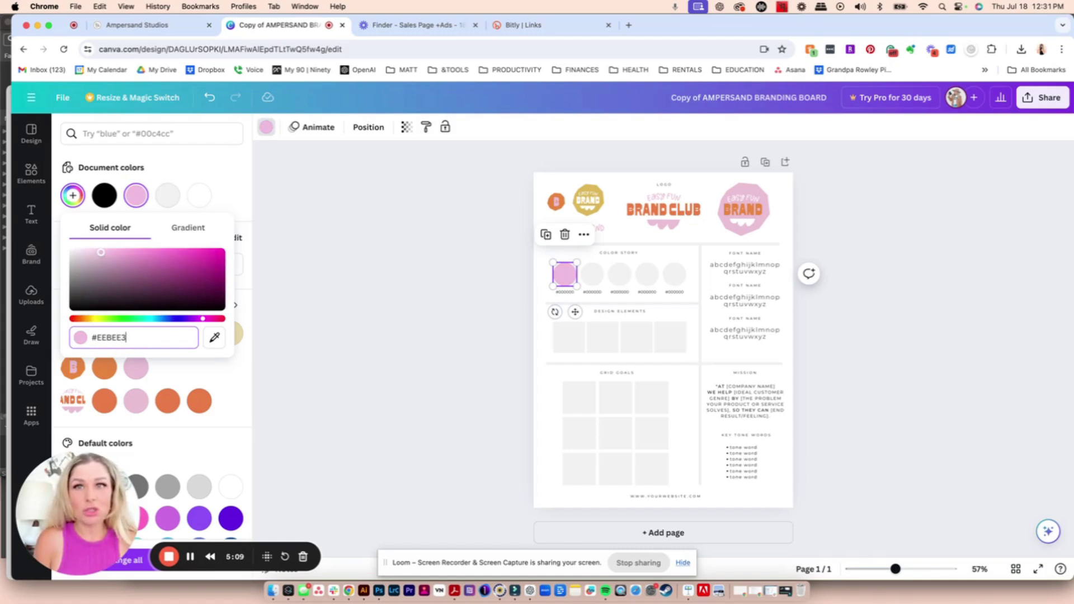
key("Return")
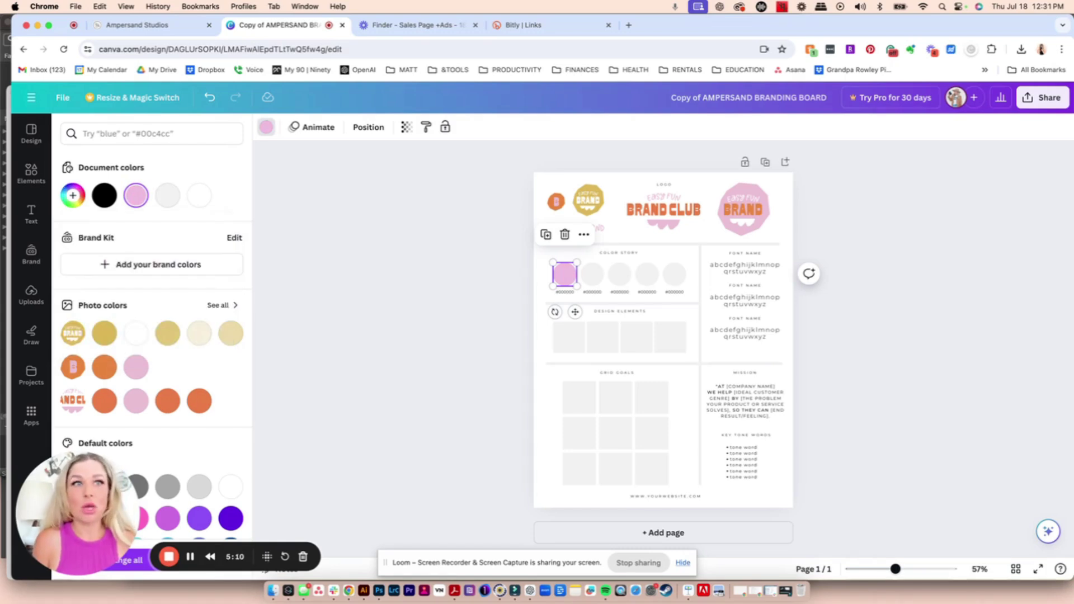
Copy the pink circle's hex code and replace the placeholder label beneath it with #EEBEE3.
left_click(266, 124)
left_click(266, 127)
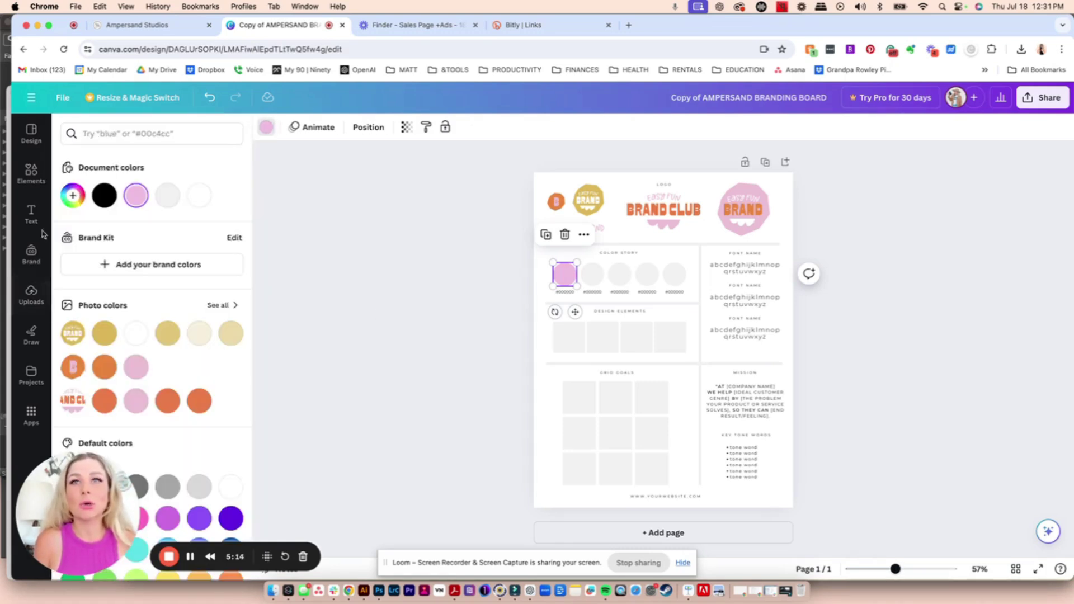
left_click(73, 195)
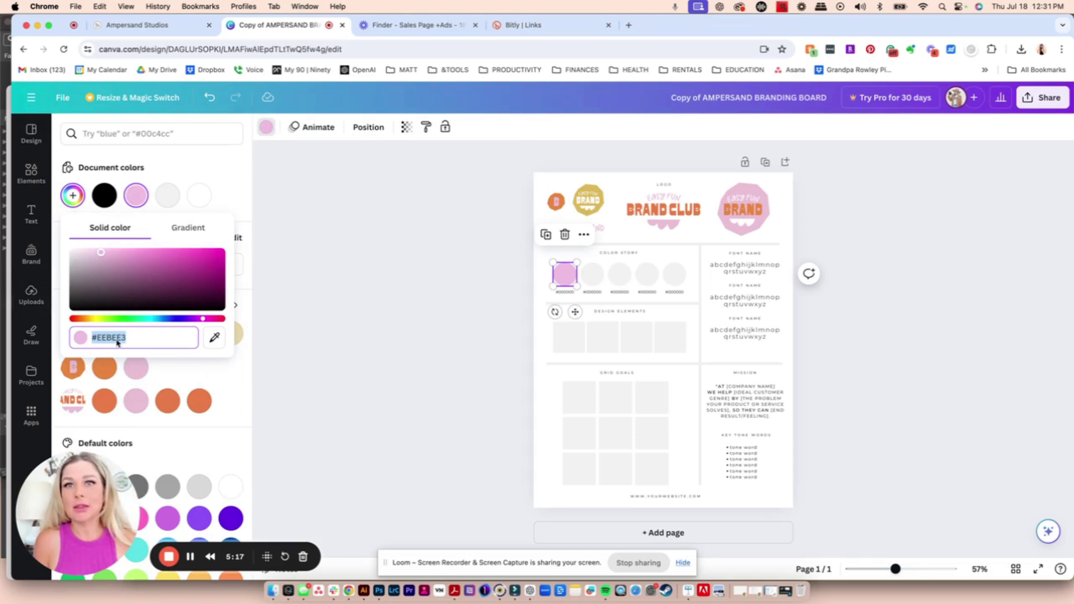
left_click(563, 291)
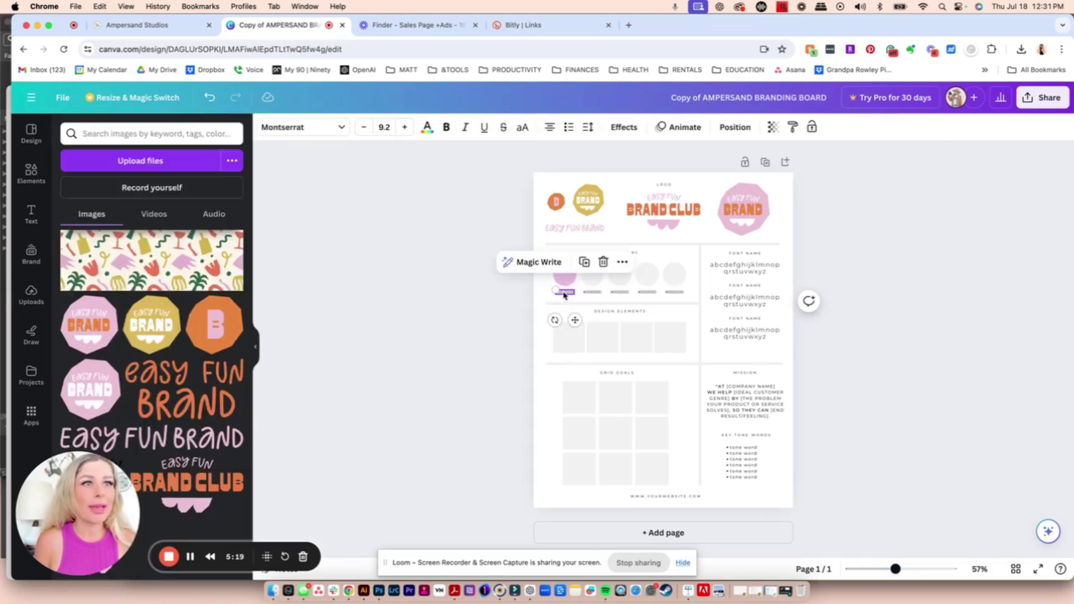
Fill the second color story circle with #FF7E3E and put that hex code in the label beneath it.
left_click(593, 274)
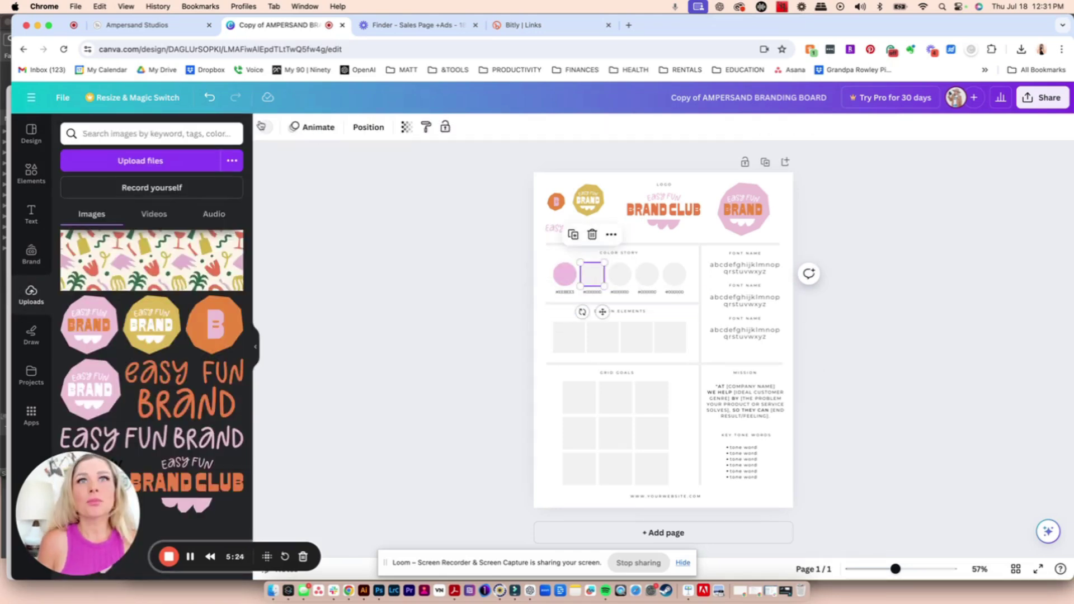
left_click(266, 127)
left_click(73, 195)
type("#FF7E3E")
key("Return")
left_click(73, 195)
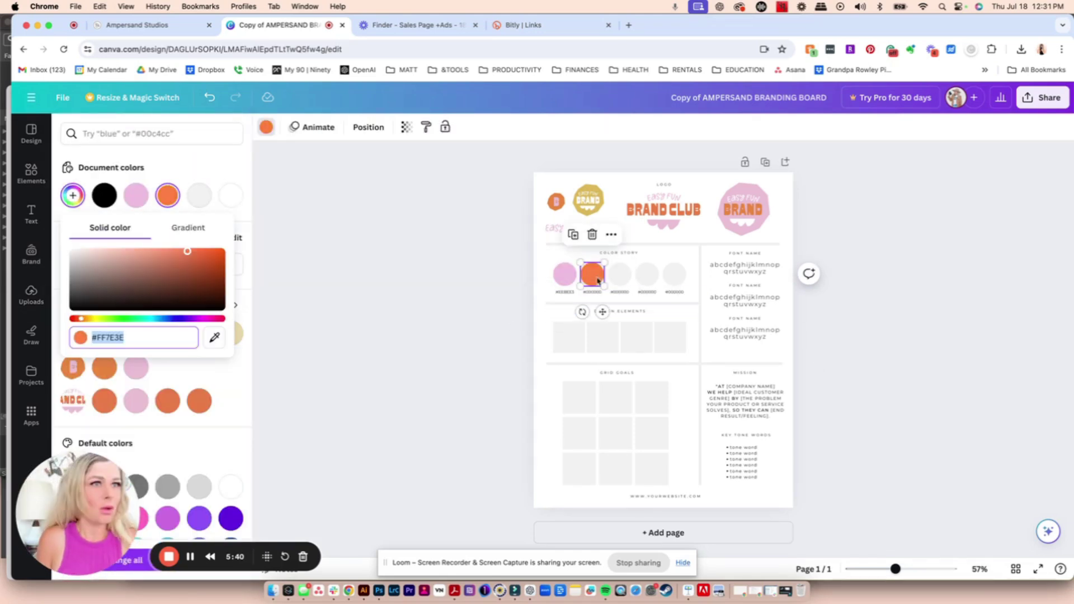
Fill the third color story circle with #DBB853 and replace the label beneath it with that hex code.
left_click(620, 274)
left_click(266, 127)
left_click(73, 195)
type("#DBB853")
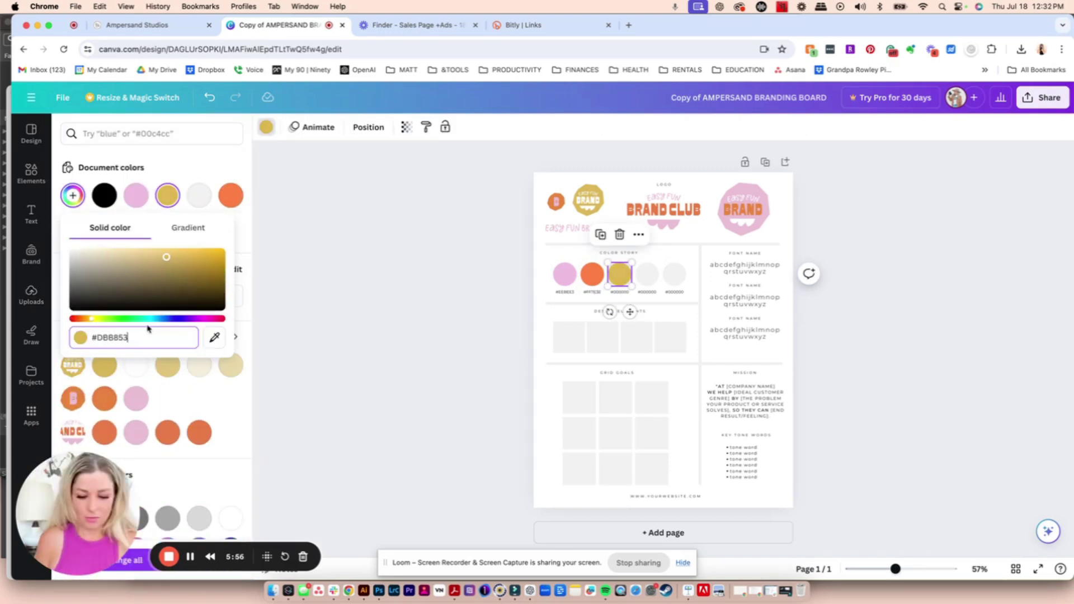
left_click(619, 291)
Fill the fourth color story circle with the brand's periwinkle blue and replace its label with the matching hex code.
left_click(648, 274)
left_click(266, 127)
left_click(73, 195)
type("#8E9ED3")
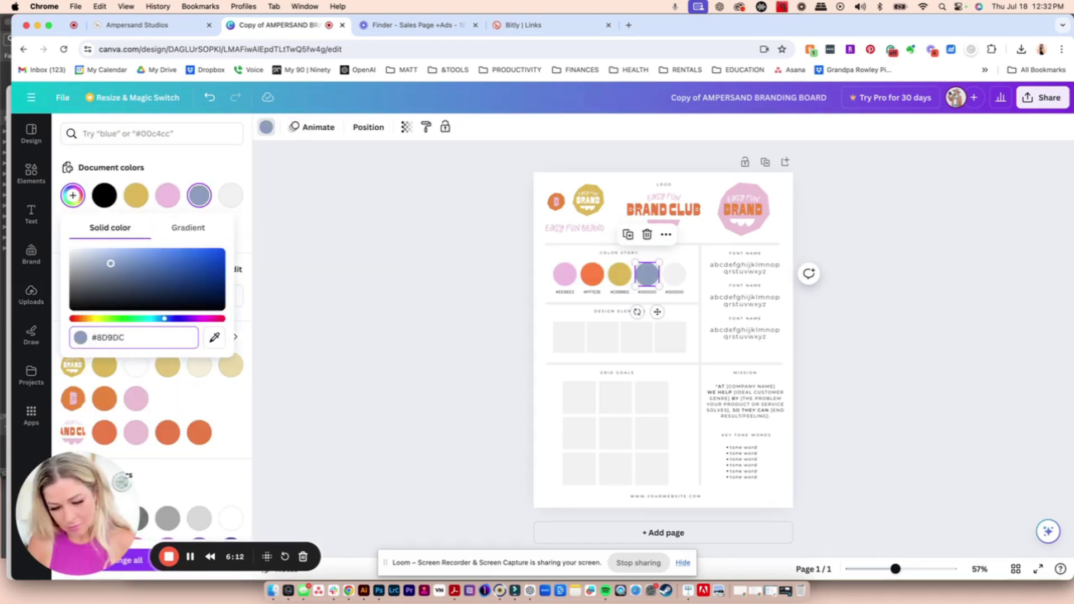
key("Return")
double_click(652, 291)
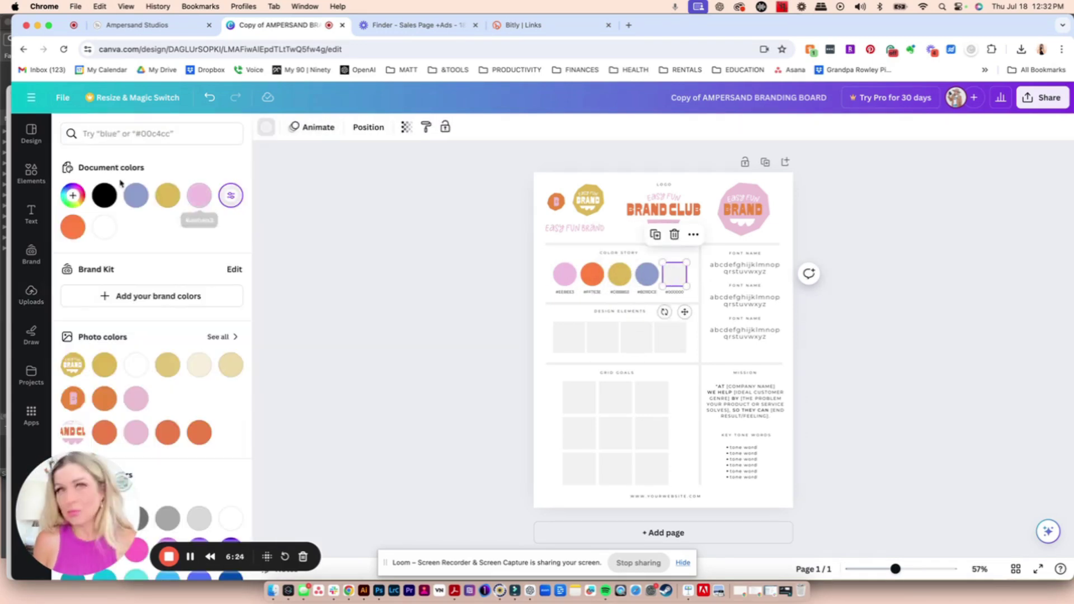
Fill the fifth color story circle with green #32674A and replace its label with that hex code.
left_click(73, 195)
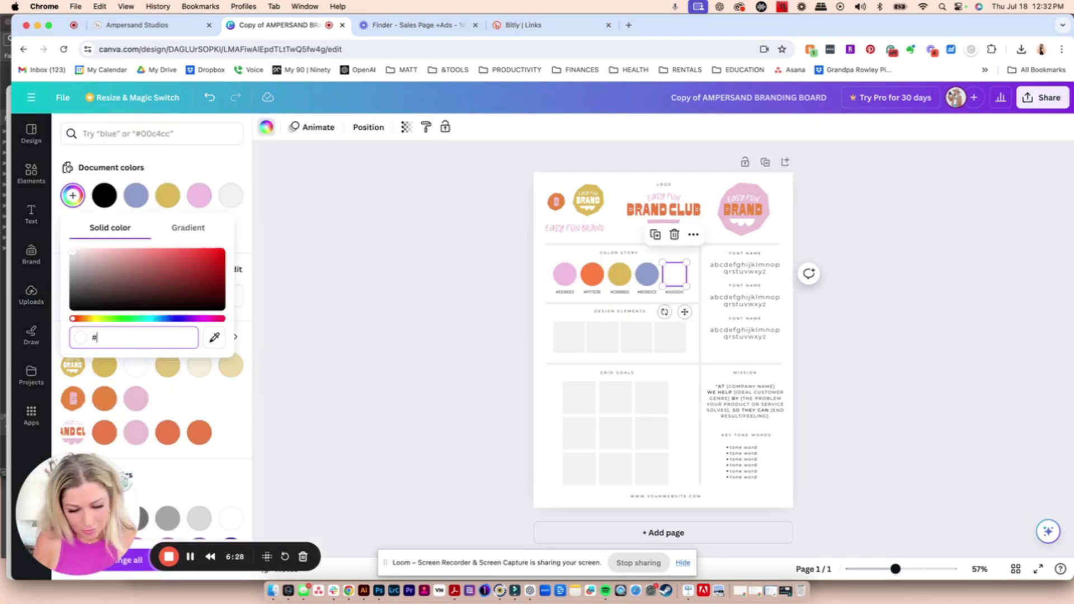
type("#32674A")
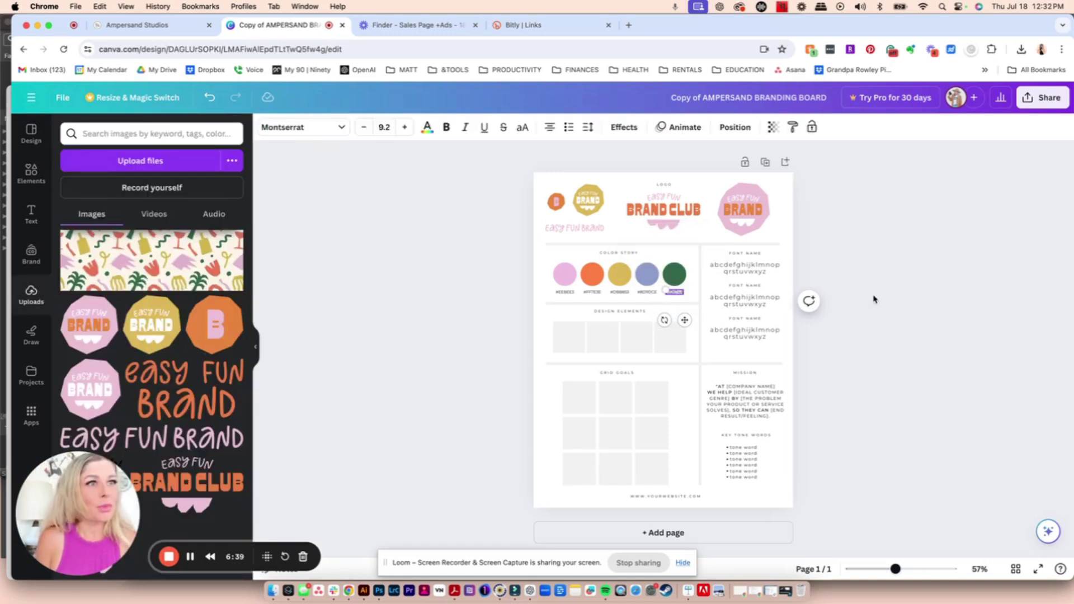
left_click(875, 299)
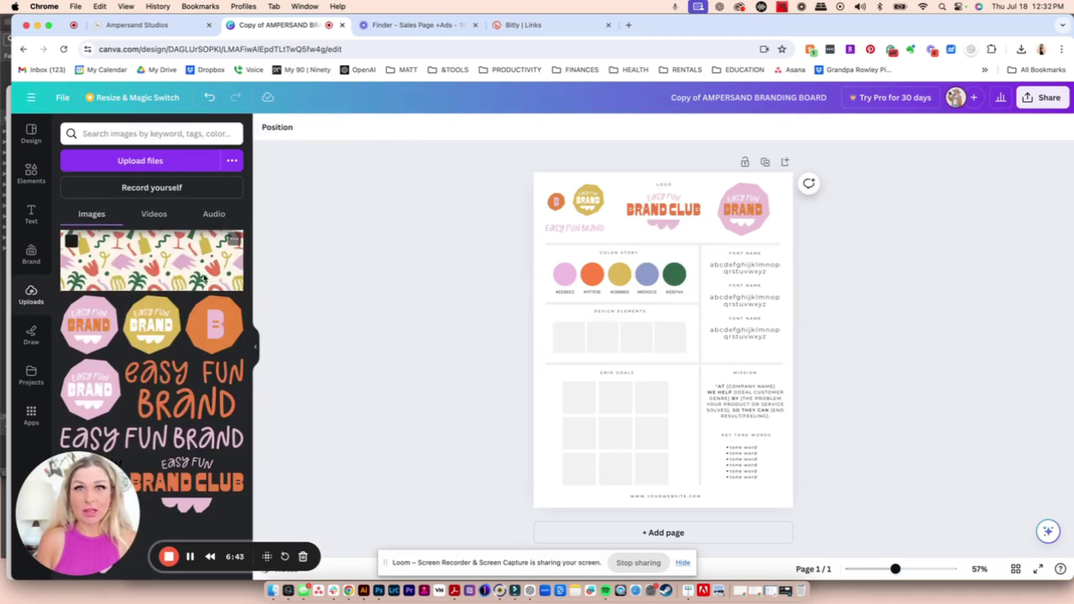
Fill the four design element frames in order with the tropical, pink swirl (cropped past its white border), black-and-white and orange patterns.
left_click_drag(150, 276, 568, 338)
scroll(151, 336, "up", 5)
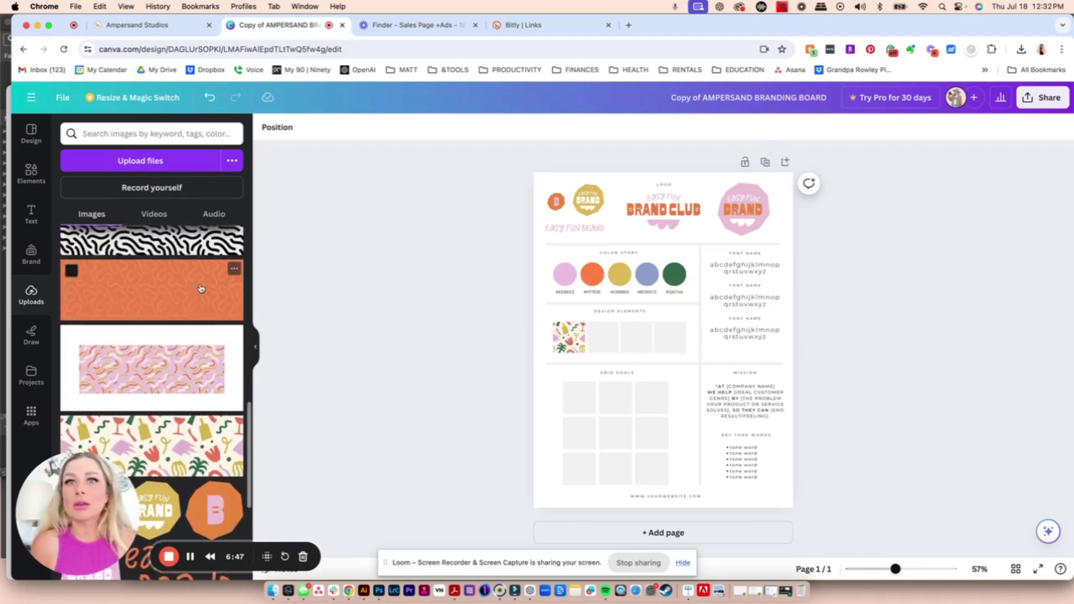
left_click_drag(151, 369, 706, 289)
double_click(625, 327)
left_click_drag(609, 340, 685, 339)
left_click(545, 328)
mouse_move(219, 250)
left_mouse_down()
mouse_move(697, 384)
mouse_move(695, 406)
mouse_move(710, 365)
mouse_move(638, 339)
left_mouse_up()
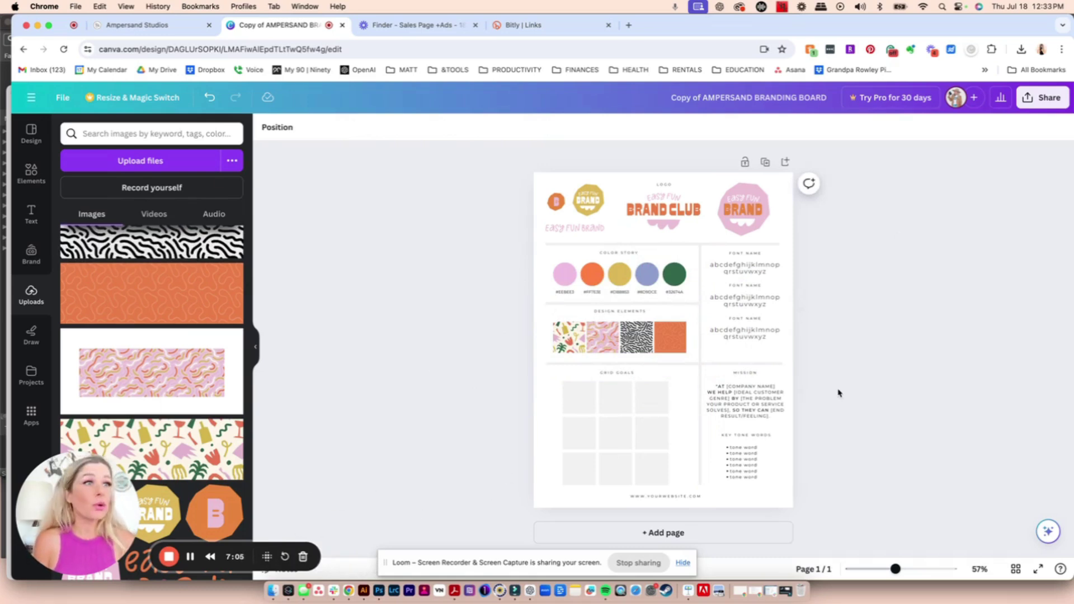
Place the three uploaded social post graphics in the upper-right, upper-left and lower-right squares of the GRID GOALS grid.
scroll(157, 280, "down", 5)
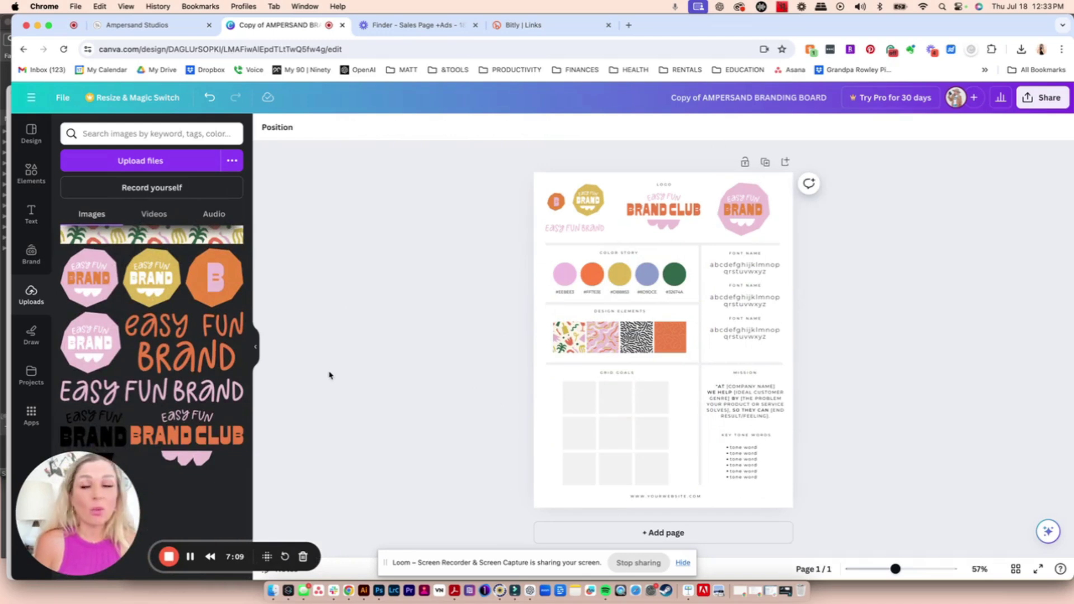
scroll(204, 360, "down", 10)
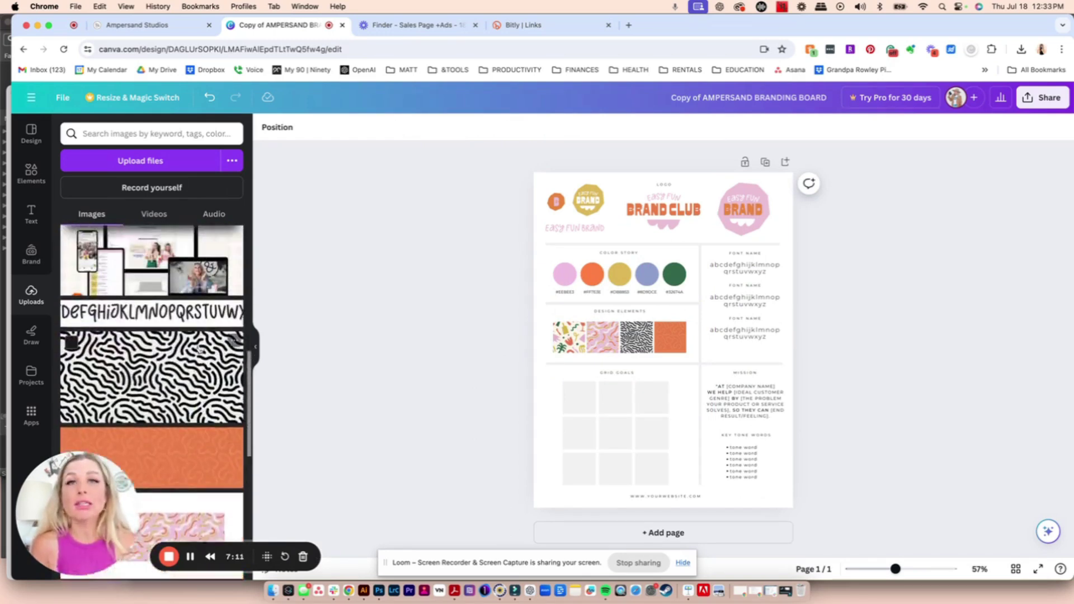
scroll(200, 348, "up", 8)
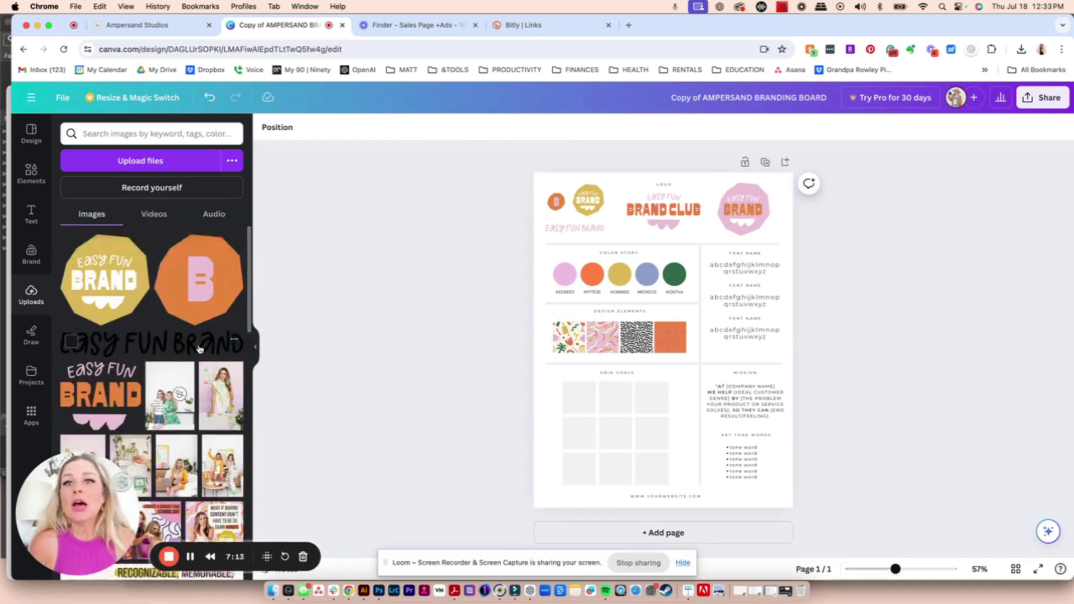
scroll(199, 348, "down", 3)
scroll(200, 348, "down", 1)
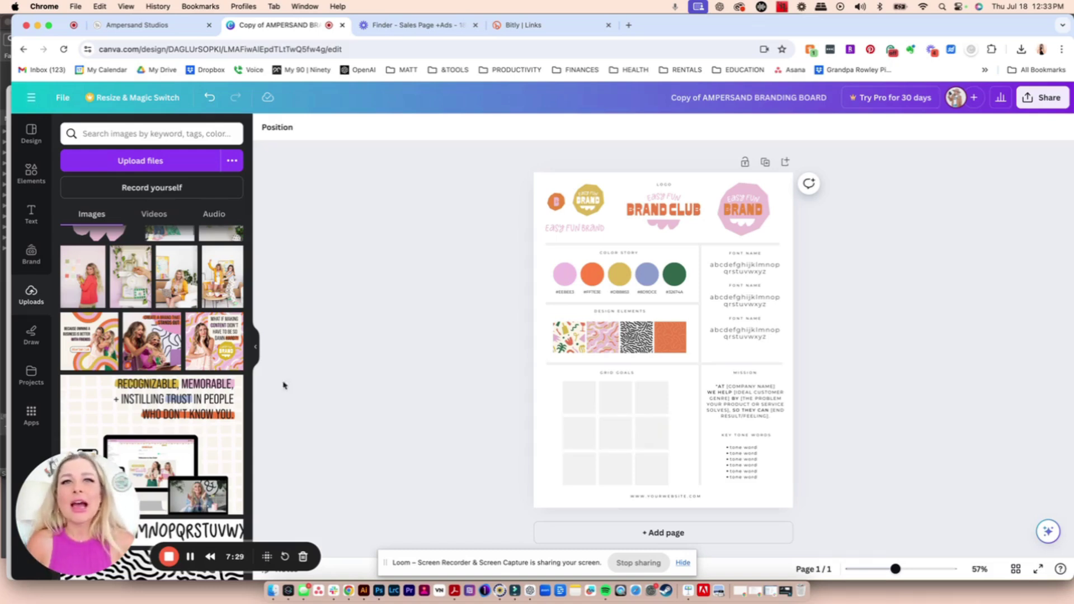
left_click_drag(223, 347, 652, 398)
left_click_drag(151, 338, 579, 398)
left_click_drag(90, 341, 515, 444)
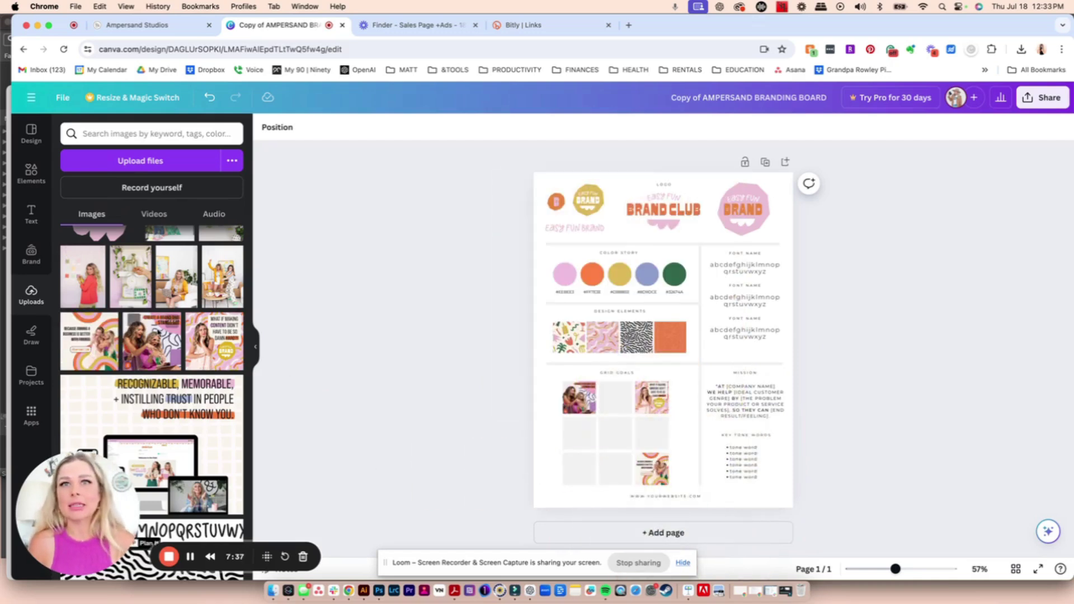
Place the photo of the two women in the center grid square and a brand photo in the lower-left square.
scroll(170, 261, "up", 2)
left_click_drag(169, 261, 616, 433)
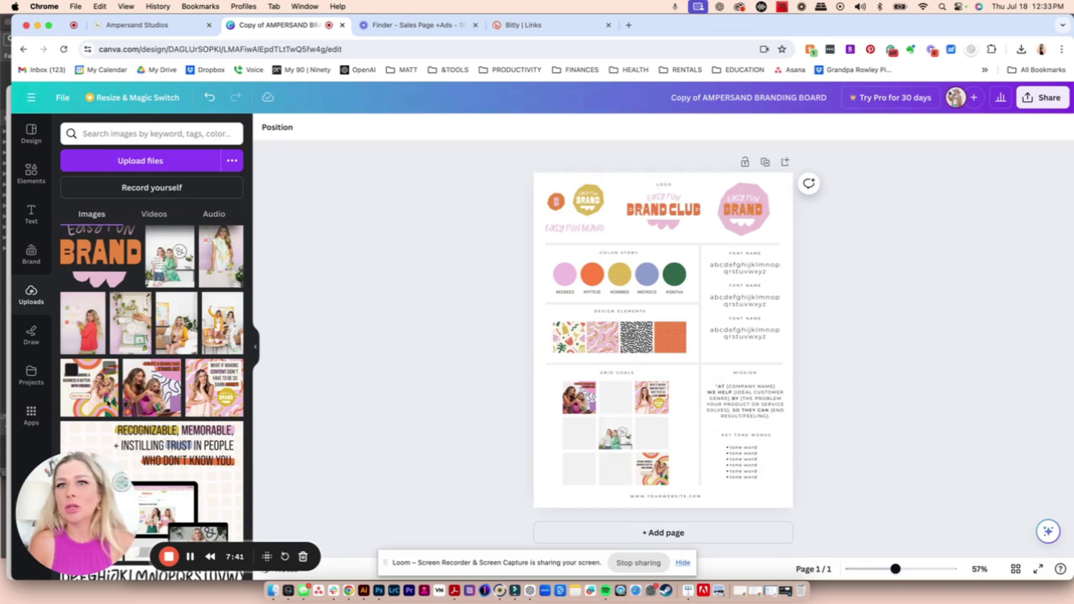
left_click_drag(140, 336, 579, 468)
Reposition the photo of the two women within the center square of the GRID GOALS grid.
left_click(621, 435)
double_click(621, 435)
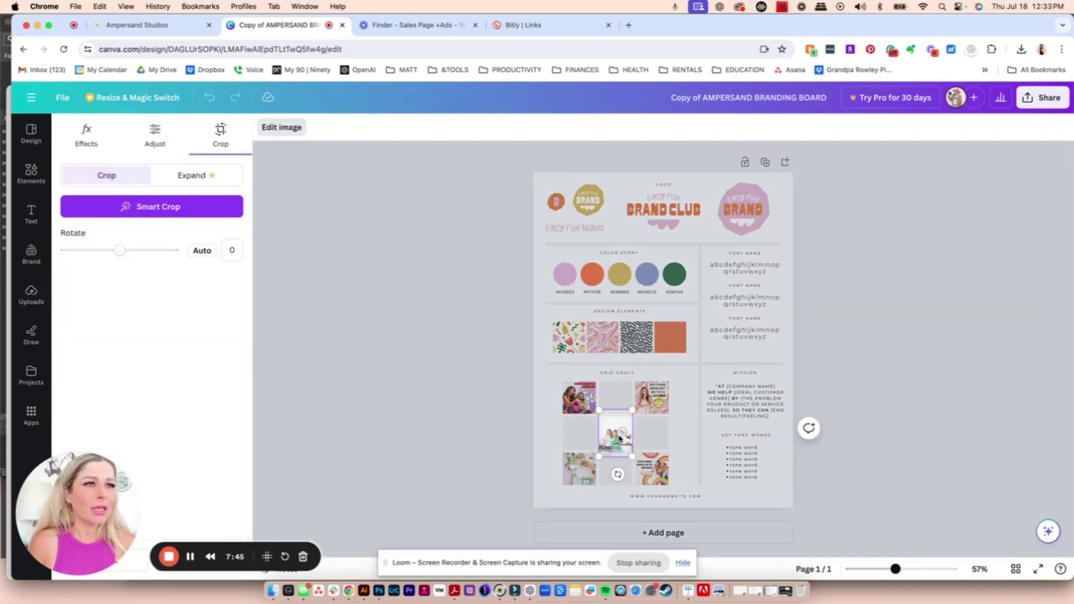
left_click_drag(619, 439, 622, 424)
left_click(485, 398)
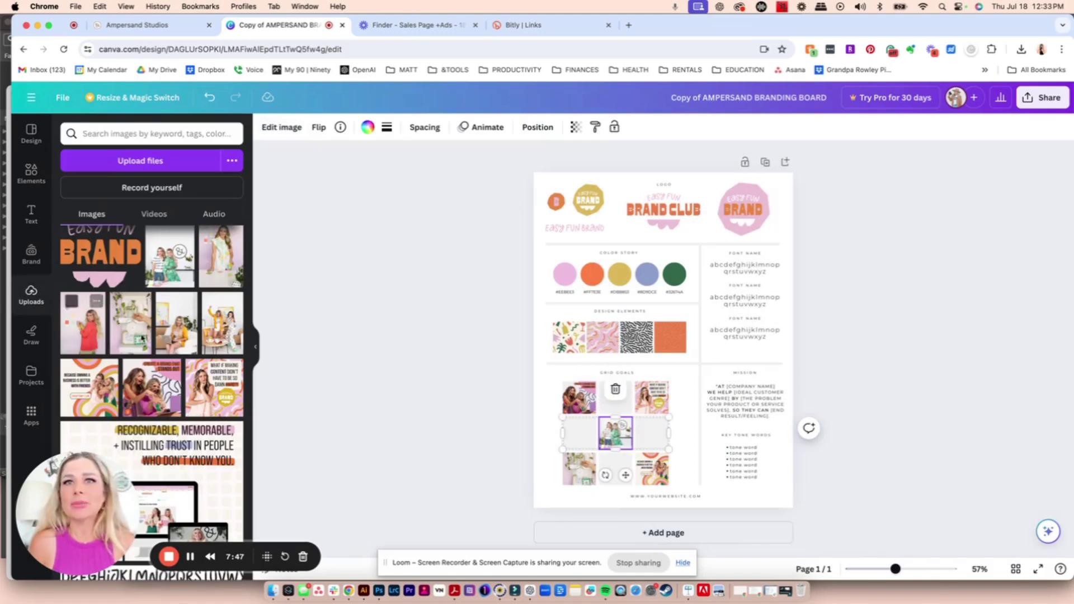
Place the photo of the woman in the yellow jacket in the upper-center grid square and the white-dress photo in the middle-right square.
left_click_drag(546, 383, 619, 404)
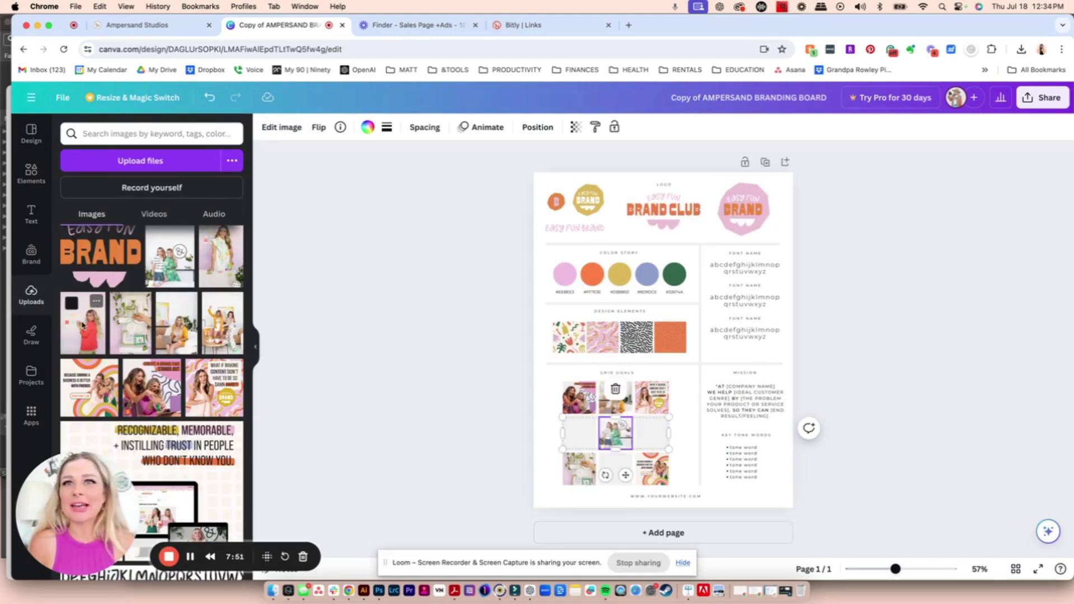
left_click_drag(221, 256, 650, 432)
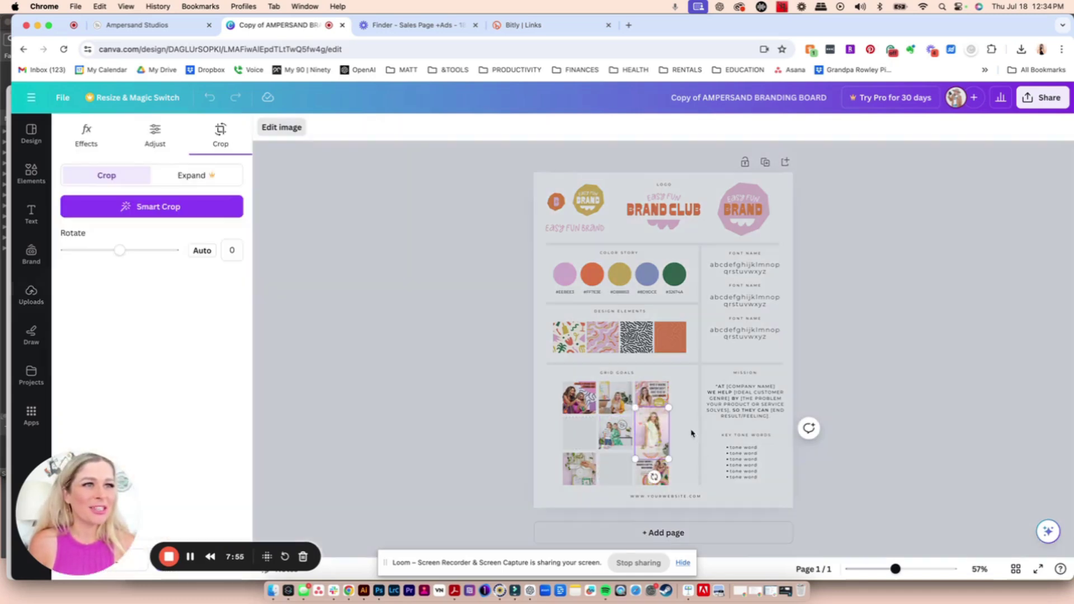
left_click(606, 474)
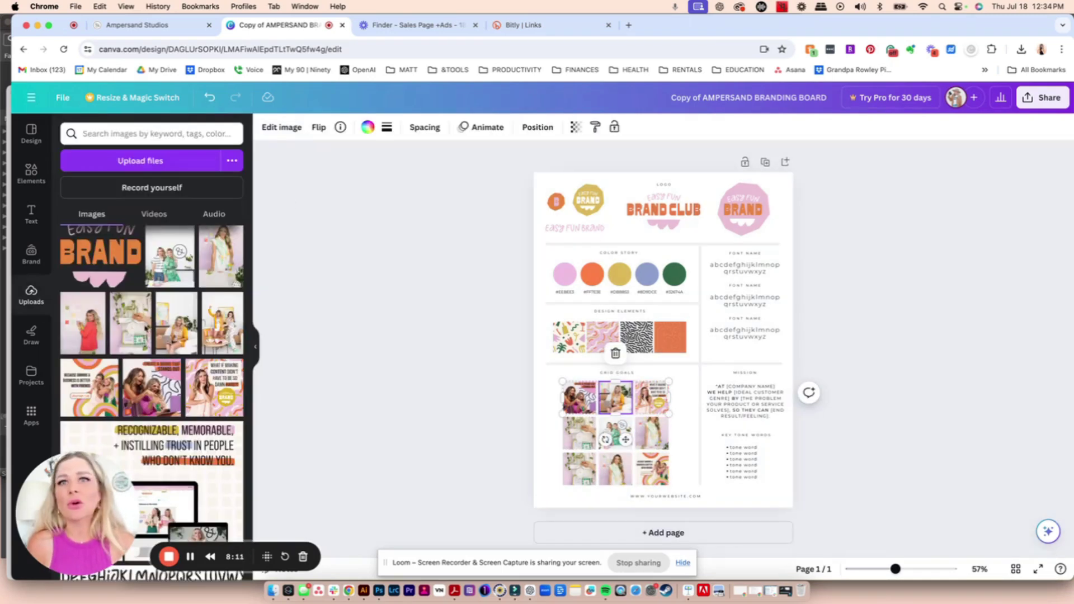
Place the website mockup graphic in the lower-left grid square and the photo of the woman in red in the middle-right square.
scroll(79, 289, "up", 1)
scroll(162, 313, "down", 4)
left_click_drag(151, 347, 580, 470)
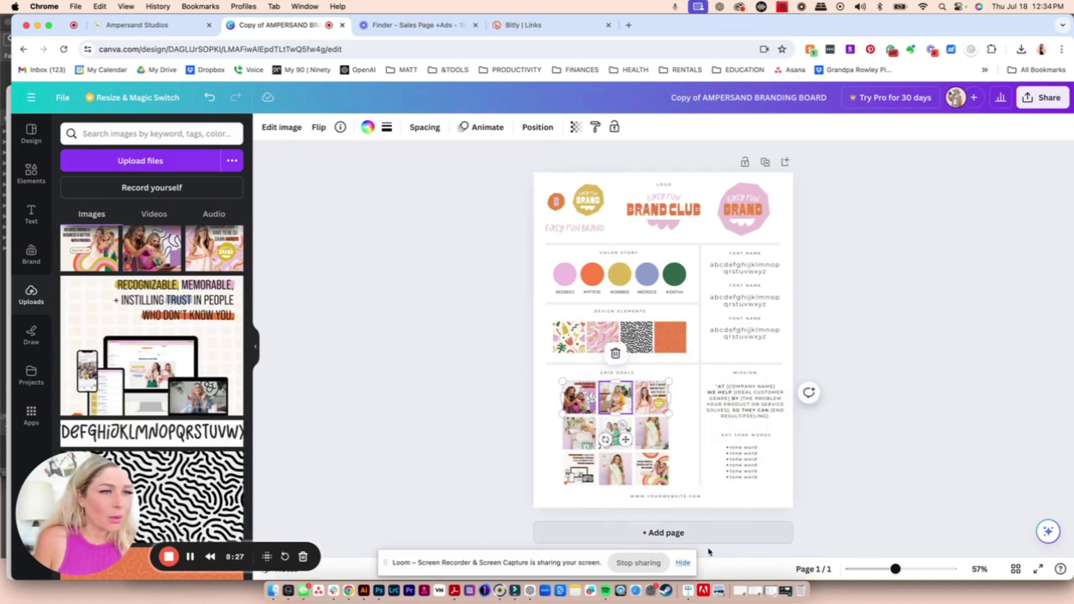
scroll(112, 336, "up", 4)
left_click_drag(84, 337, 642, 351)
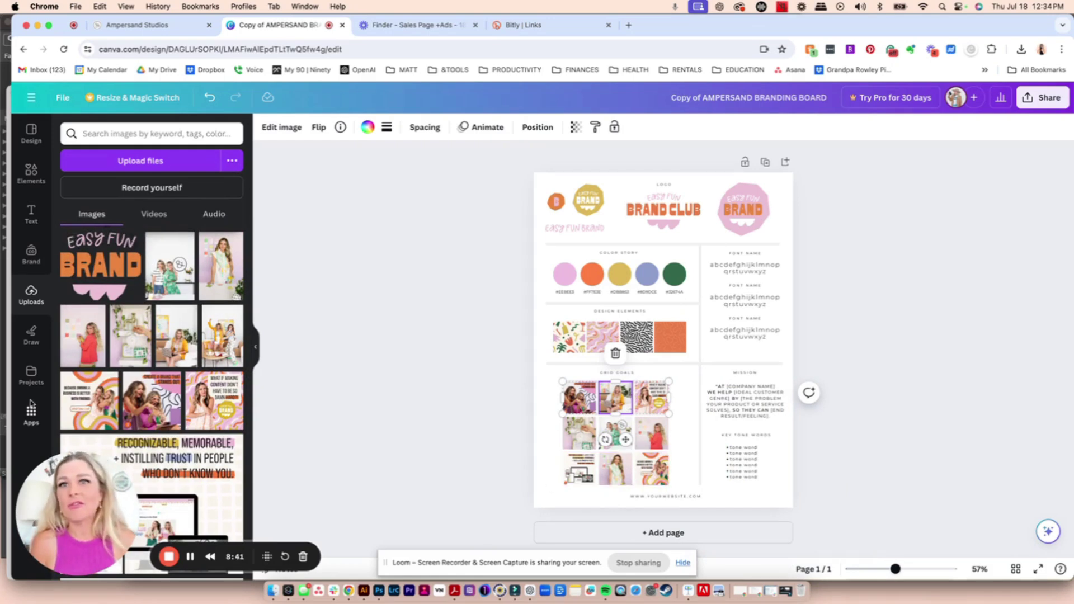
Rearrange the grid so the website mockup is in the center square and the photo of the two women is in the lower-left square.
scroll(151, 335, "down", 5)
left_click_drag(151, 313, 577, 454)
scroll(128, 318, "up", 5)
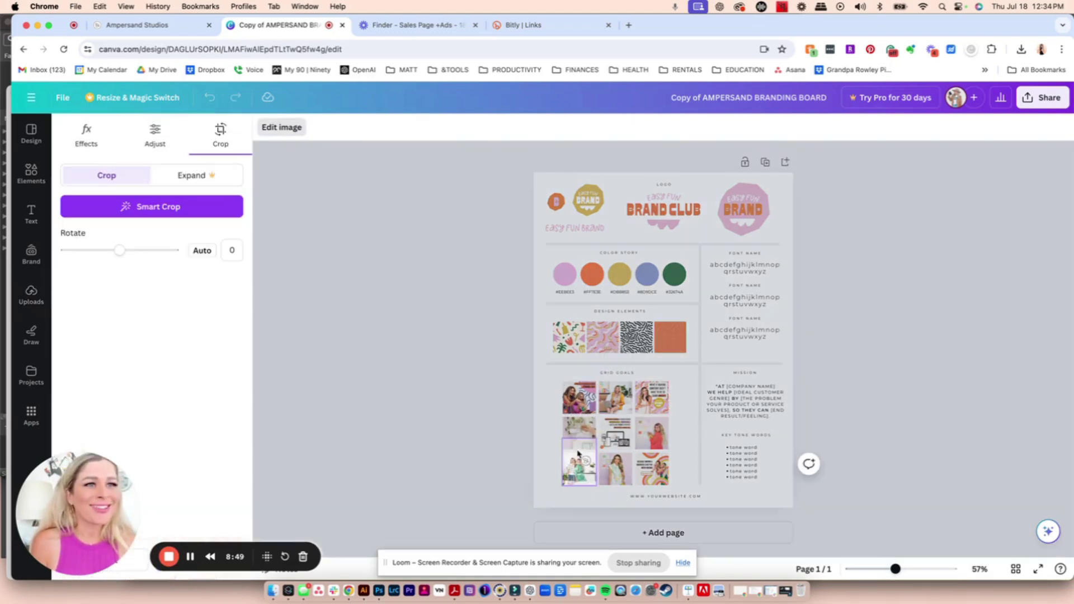
left_click(552, 405)
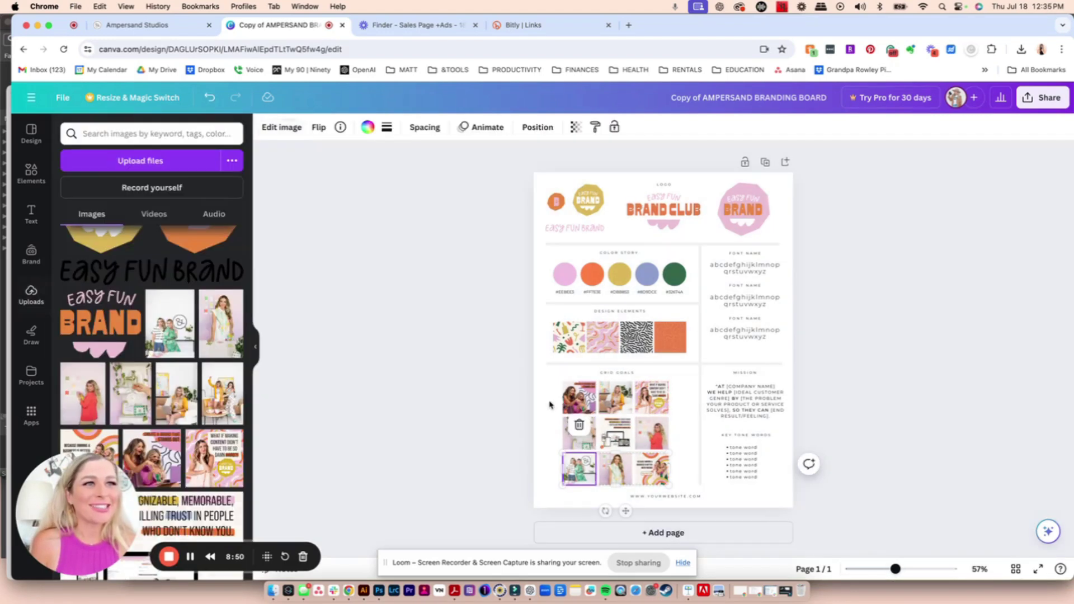
left_click(827, 242)
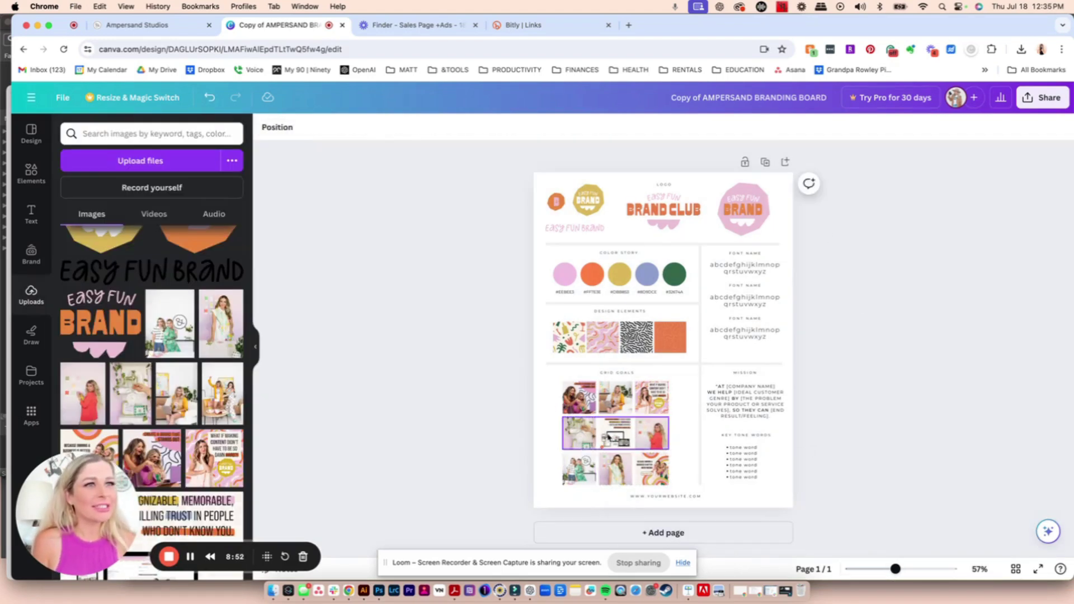
Set the font of the first alphabet sample to Bebas Neue.
left_click(761, 270)
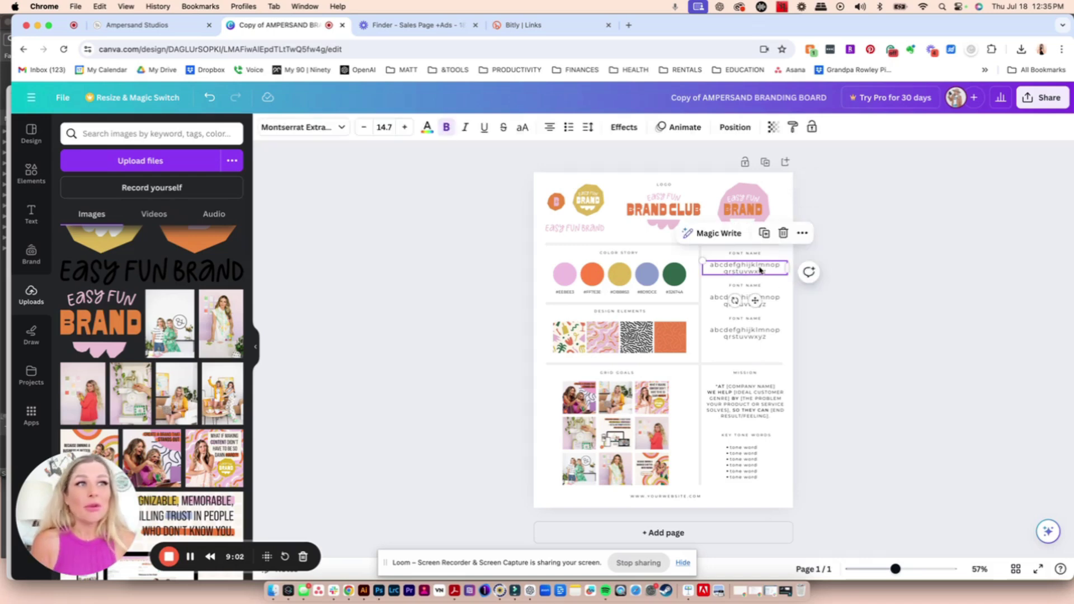
left_click(283, 127)
left_click(108, 161)
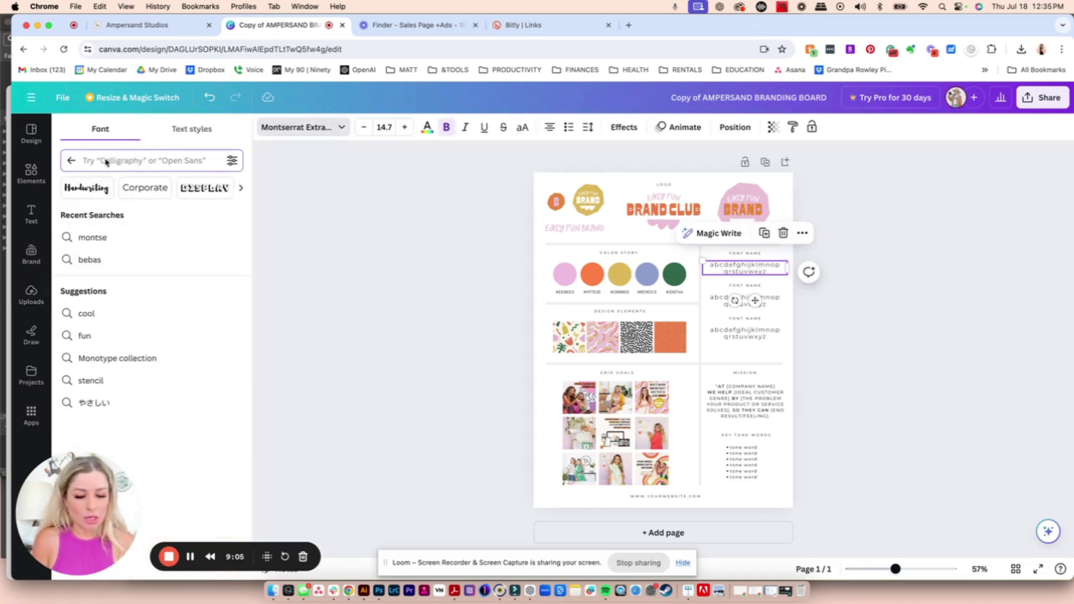
type("beb")
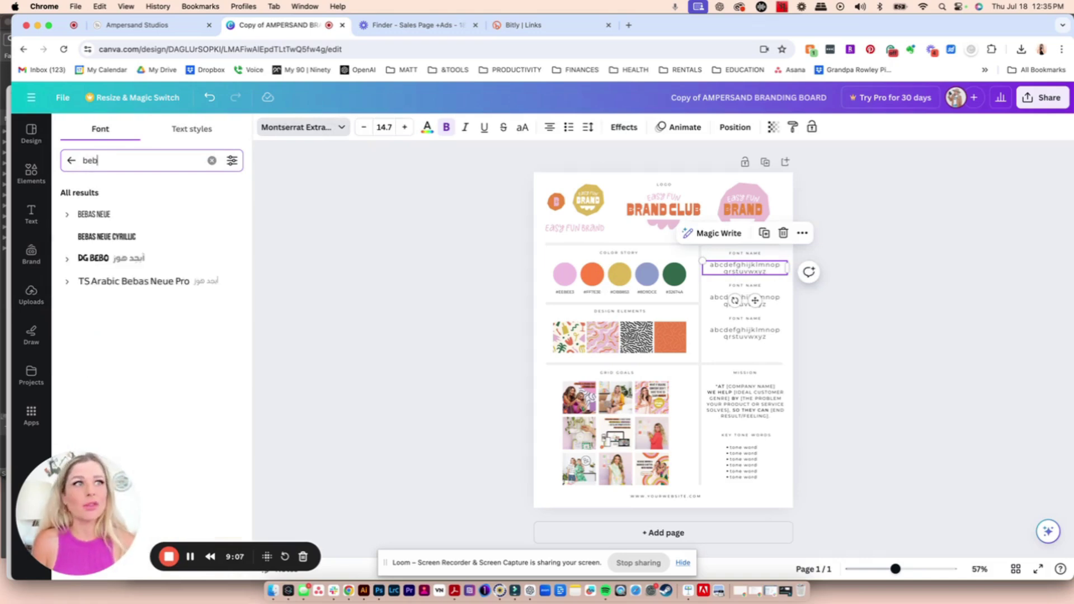
left_click(102, 214)
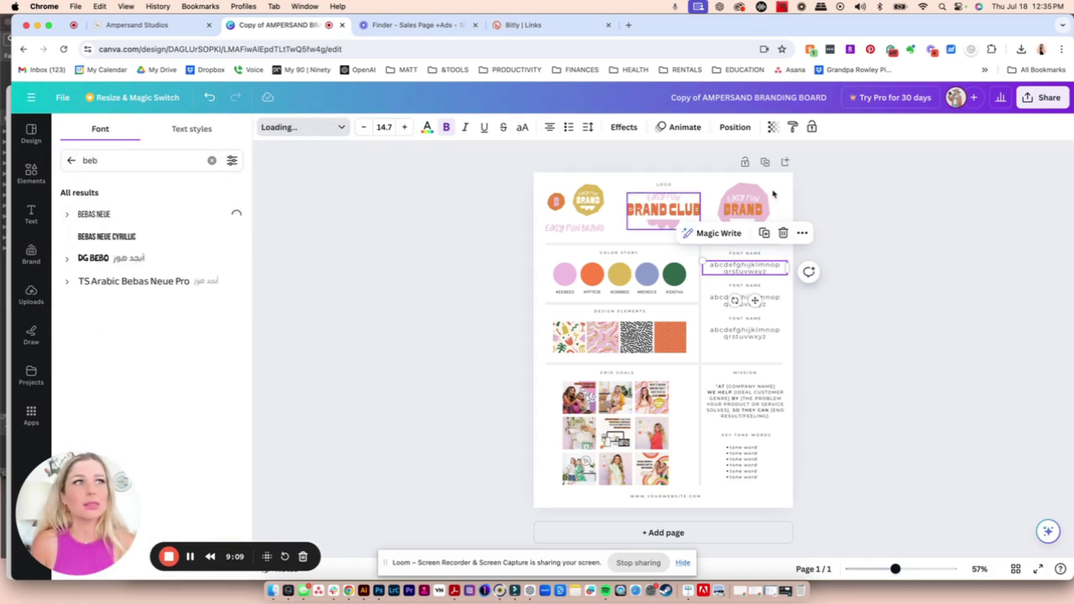
Replace the font name label above the first alphabet sample with Bebas Neue.
left_click(754, 255)
left_click(753, 255)
key("super+a")
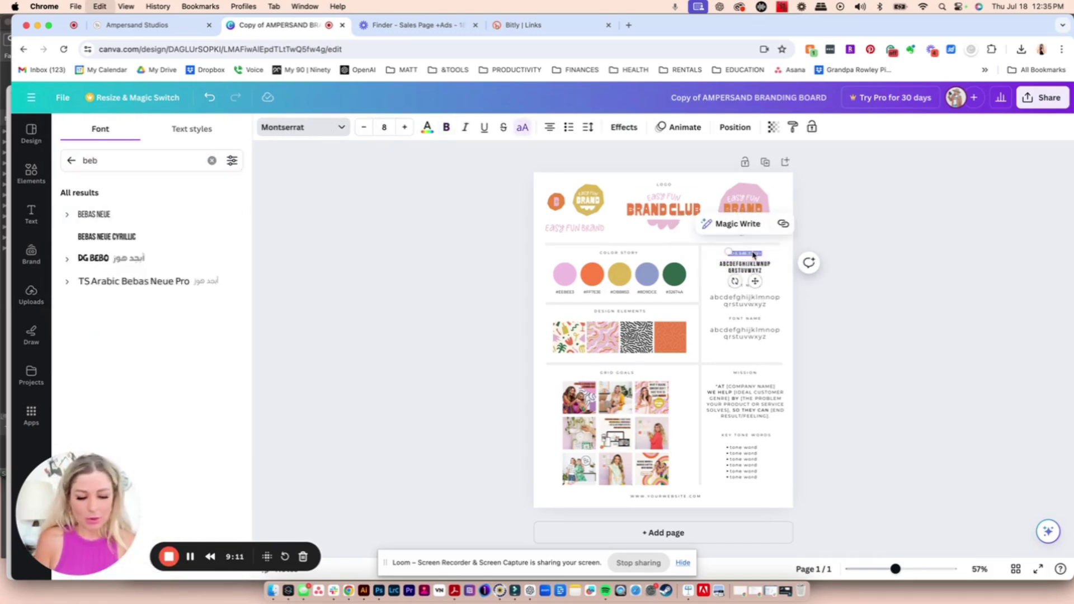
key("BackSpace")
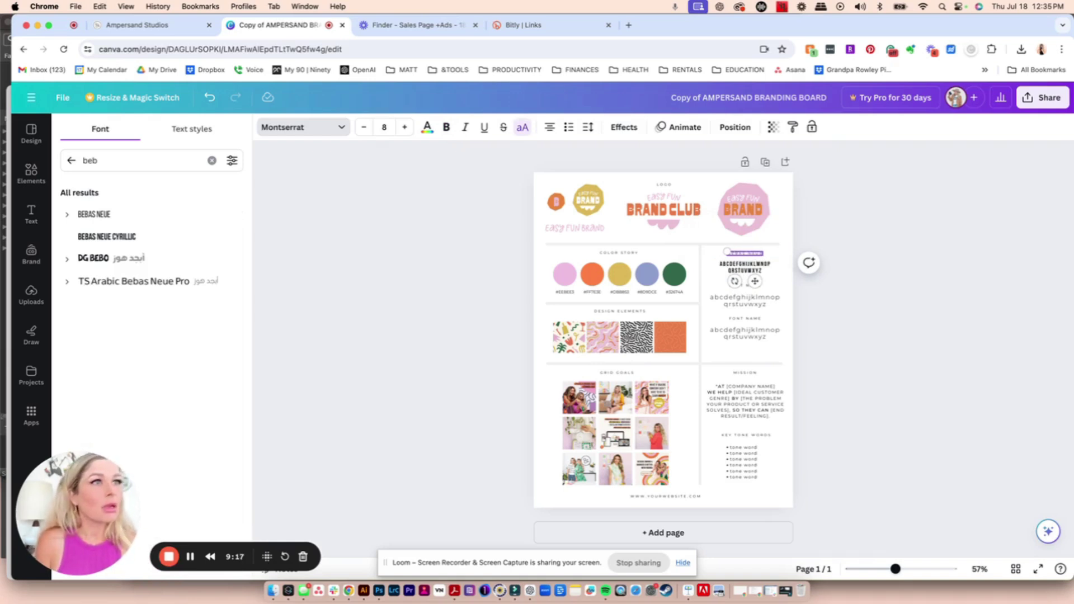
left_click(760, 307)
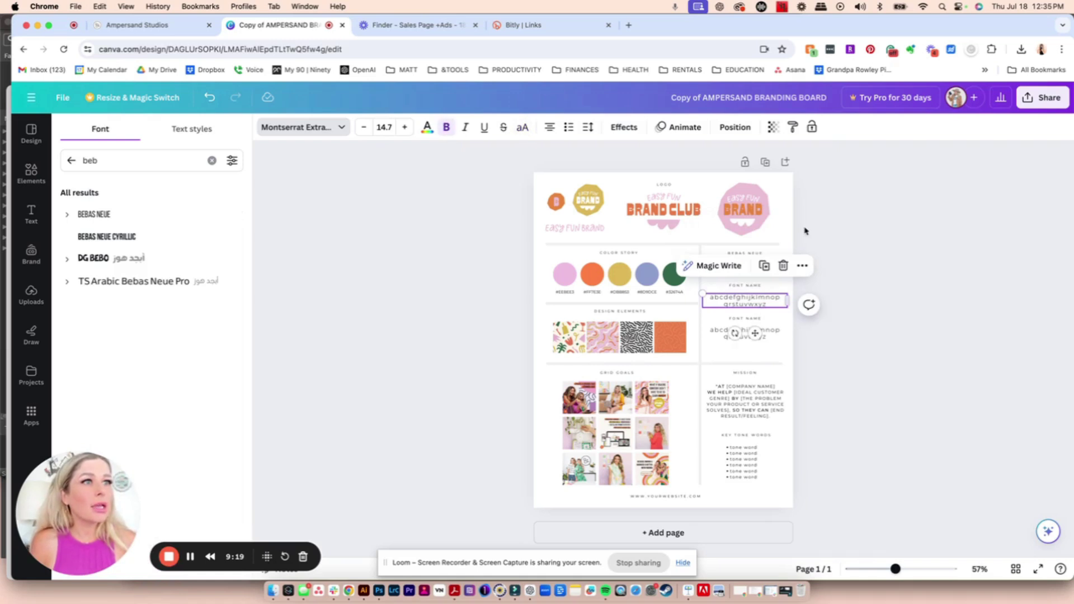
left_click(736, 346)
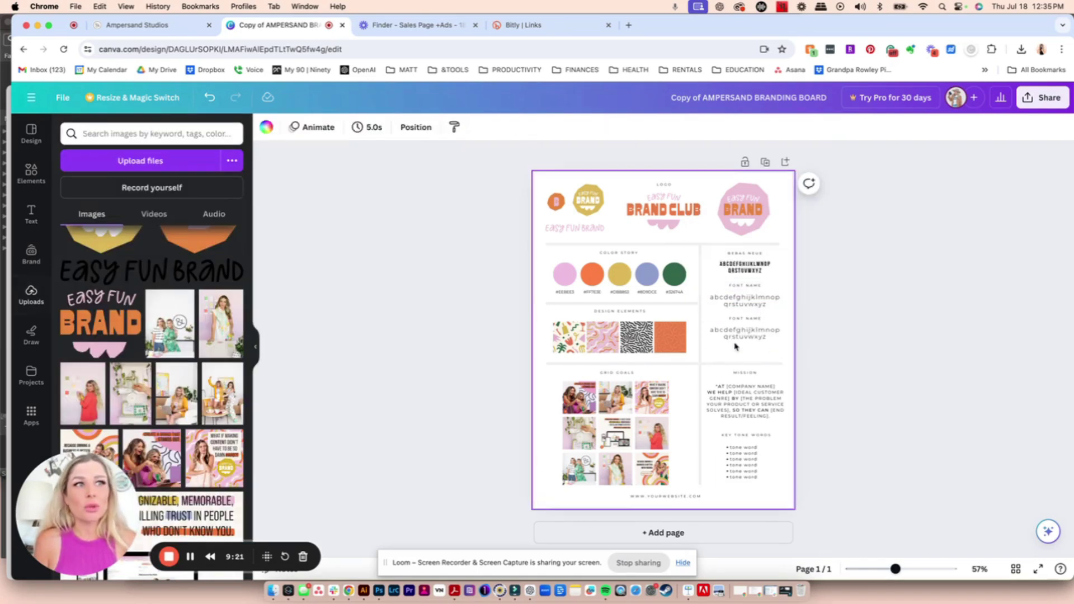
Open the Brandon Grotesque page on Adobe Fonts in a new browser tab.
left_click(749, 305)
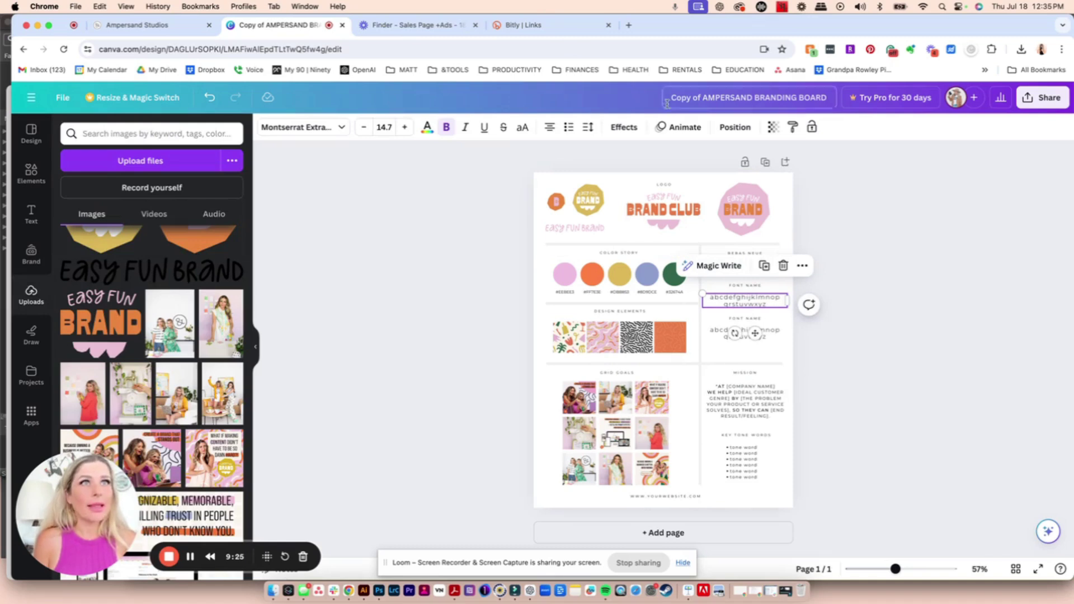
left_click(628, 25)
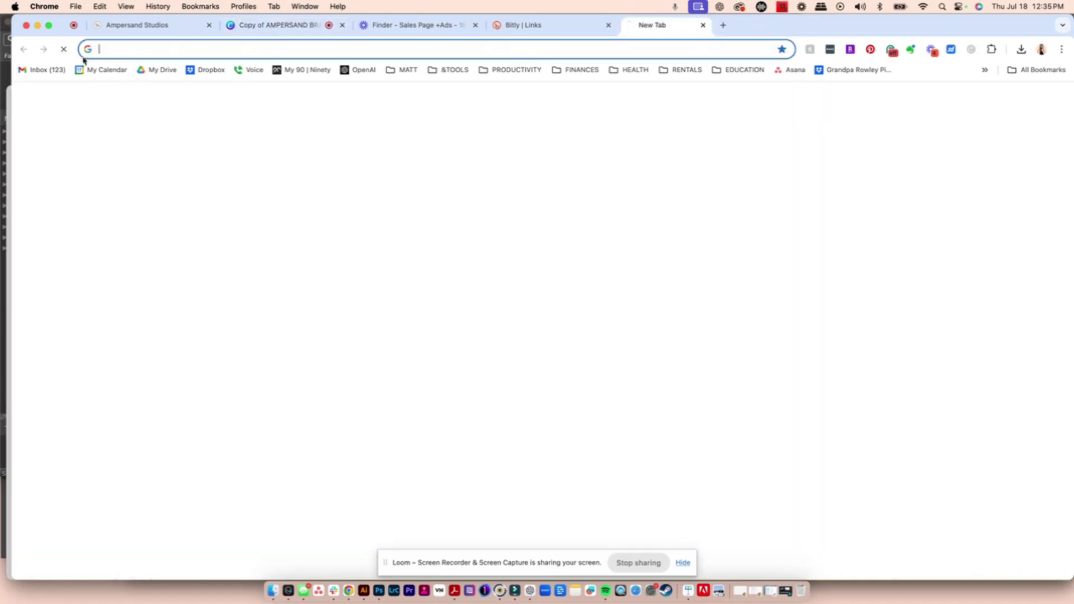
type("brandon-grotesque")
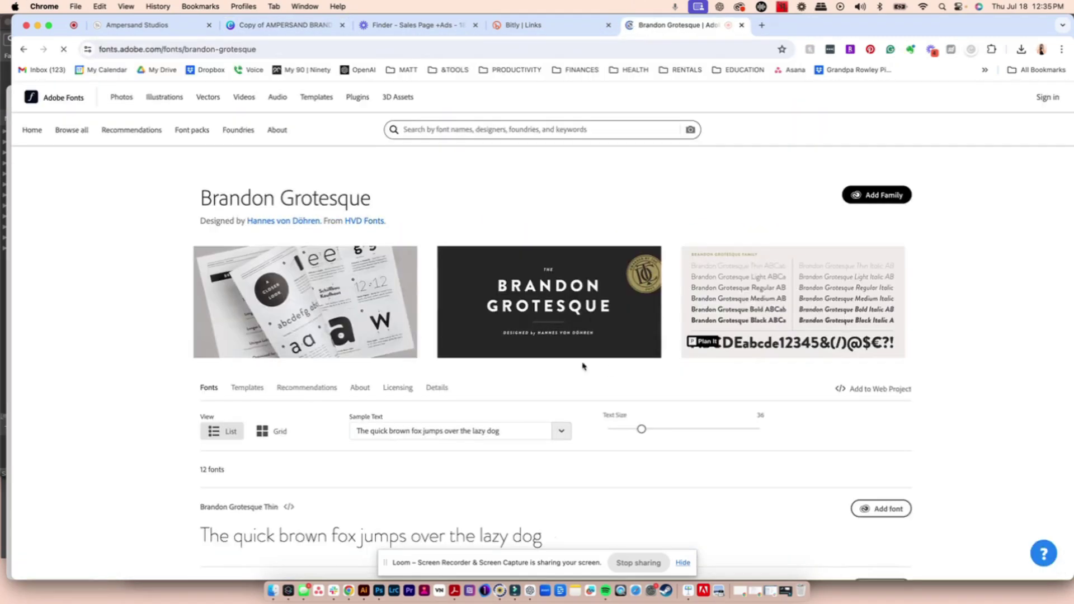
Take a screenshot of the Brandon Grotesque Black sample sentence in the font list.
scroll(580, 367, "down", 10)
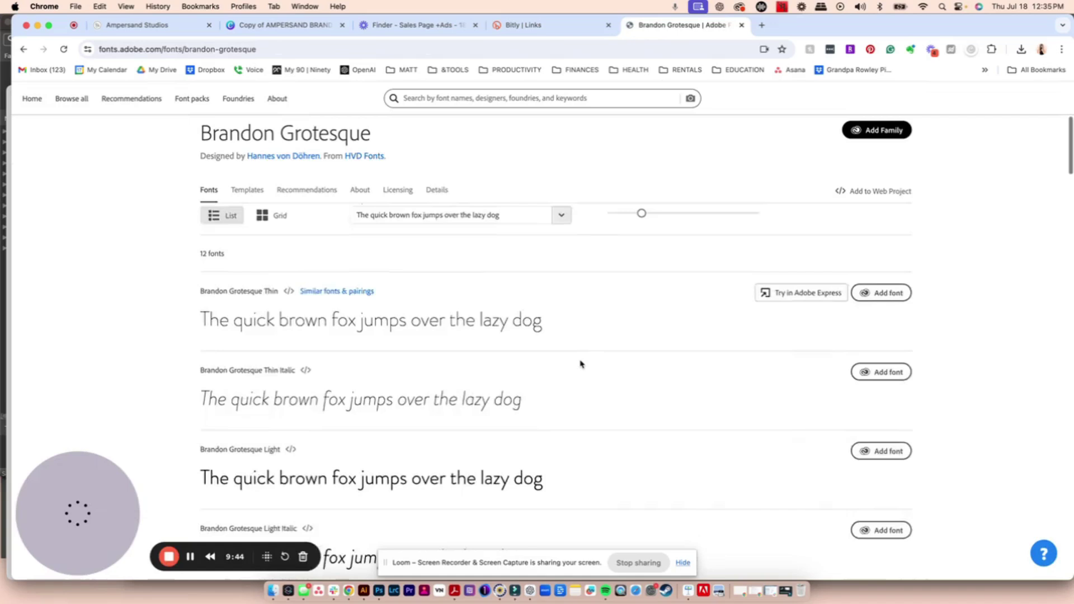
scroll(580, 364, "down", 3)
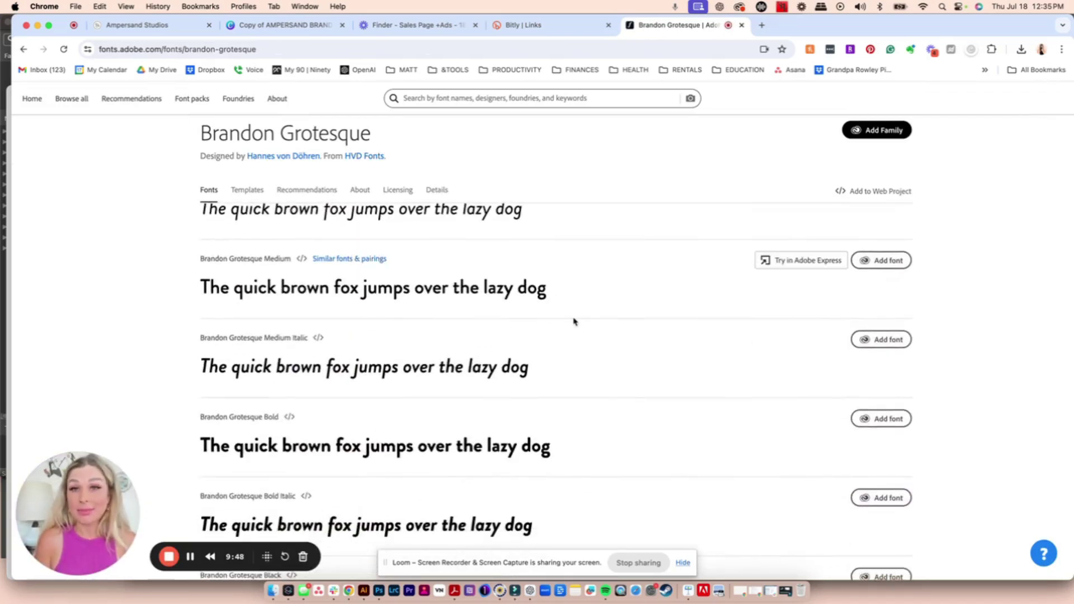
scroll(510, 295, "down", 6)
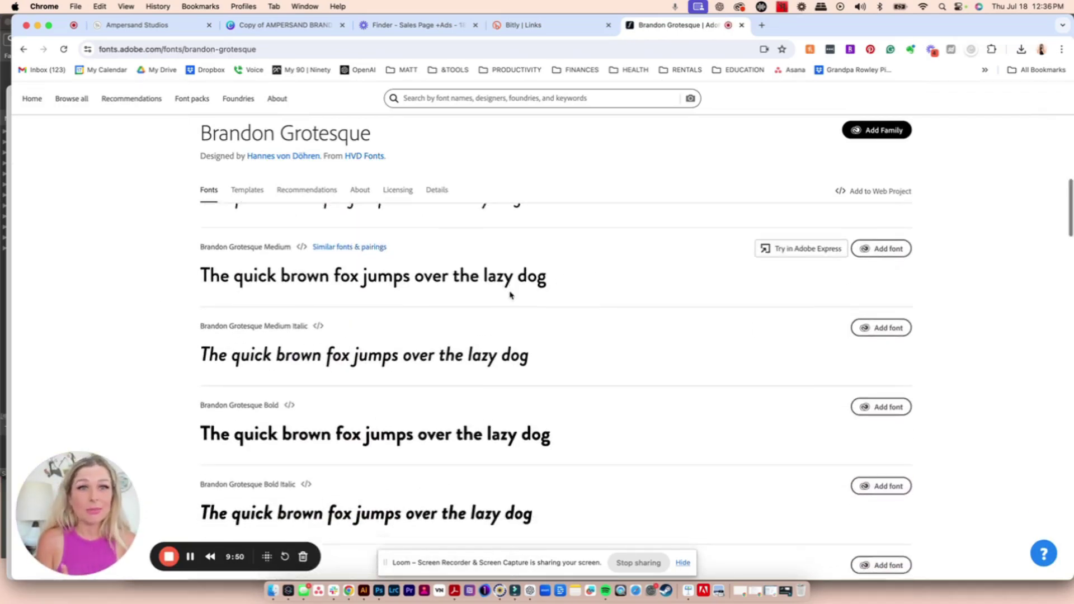
scroll(510, 295, "up", 1)
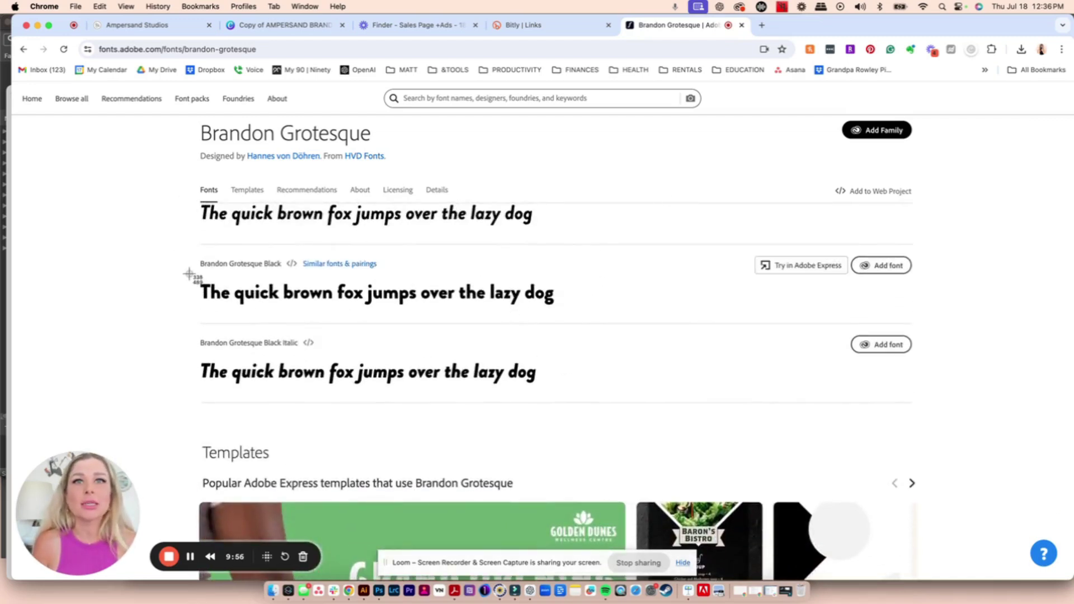
left_click_drag(190, 274, 569, 311)
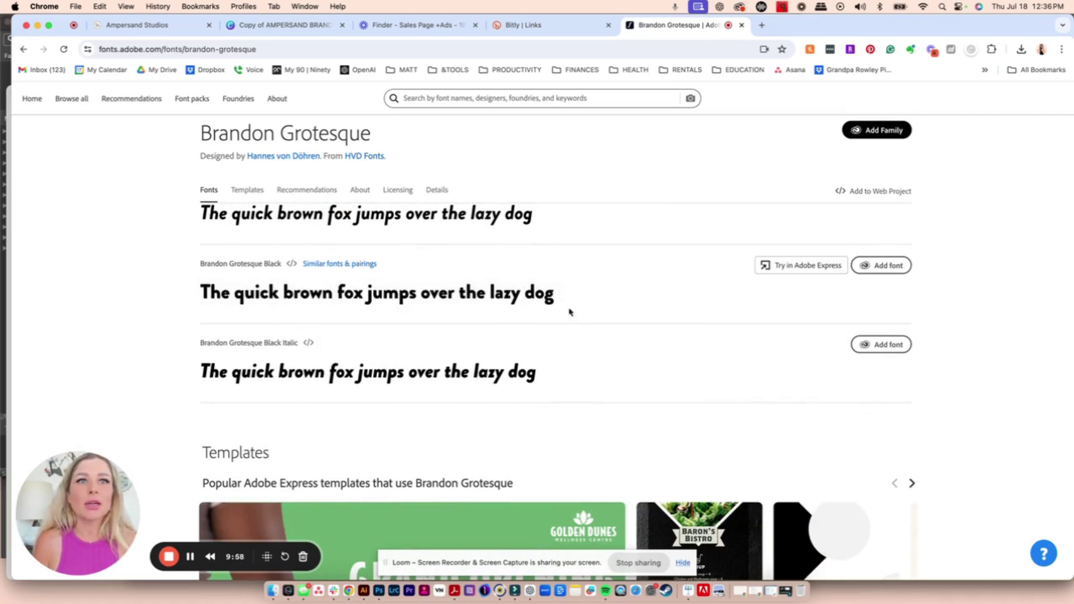
Switch back to the Canva board, add the font sample screenshot to the page and delete the second alphabet sample.
left_click(298, 26)
left_click_drag(1043, 594, 755, 312)
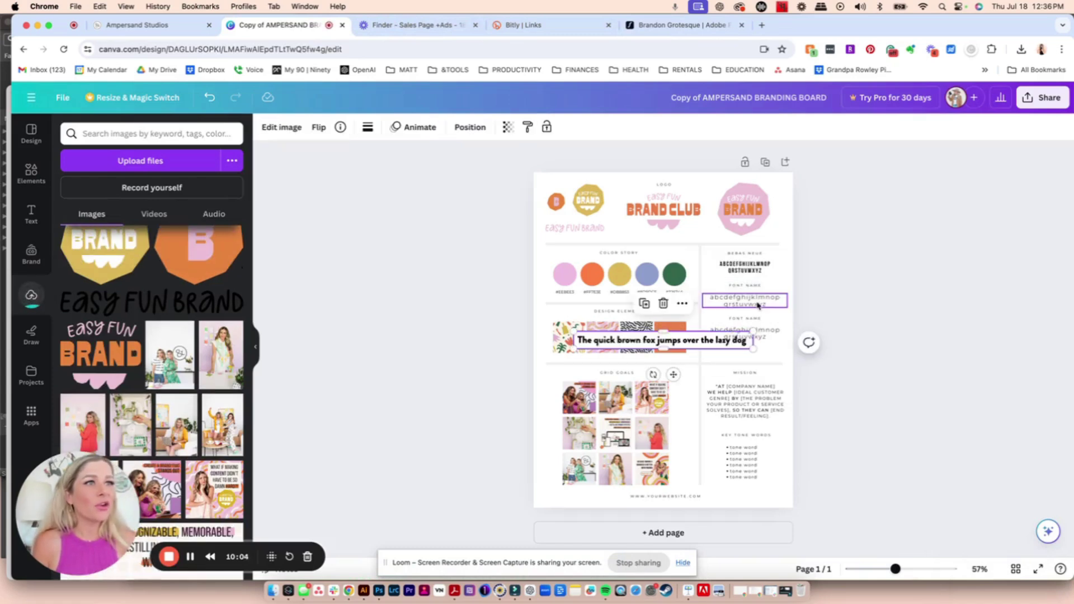
left_click(756, 312)
key("Delete")
left_click(682, 333)
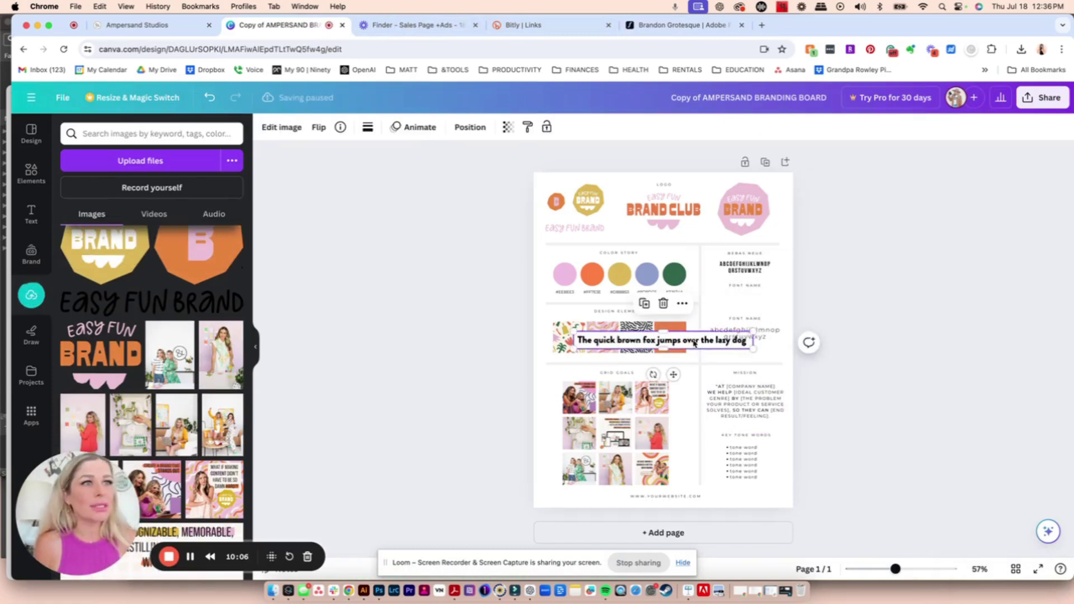
Shrink the font sample screenshot and place it beneath the second font name label, undoing any accidental cropping or moves.
mouse_move(753, 331)
left_mouse_down()
mouse_move(649, 345)
mouse_move(839, 271)
mouse_move(764, 340)
left_mouse_up()
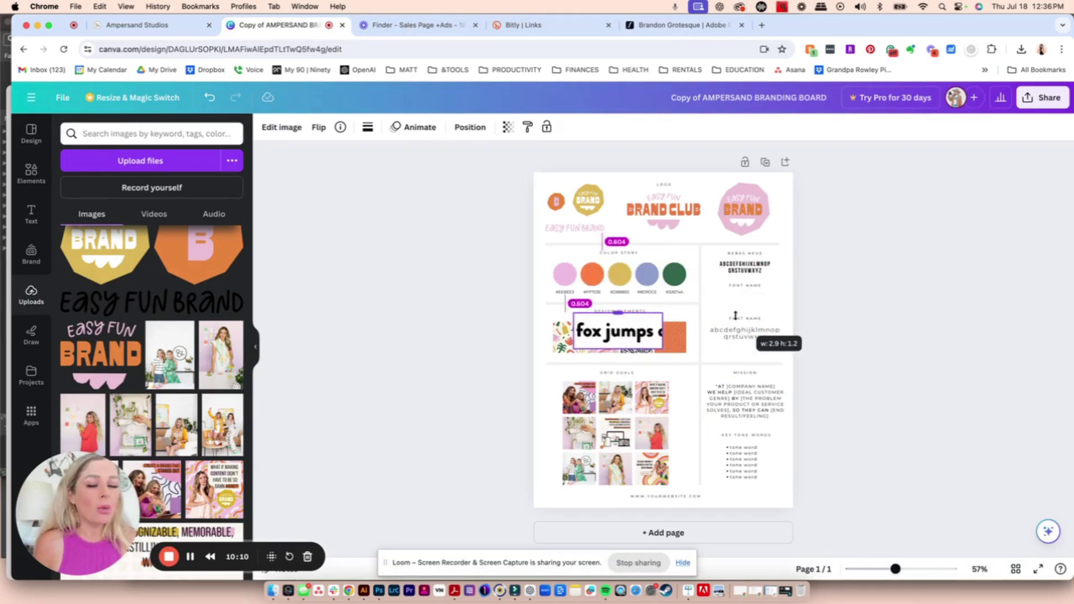
key("ctrl+z")
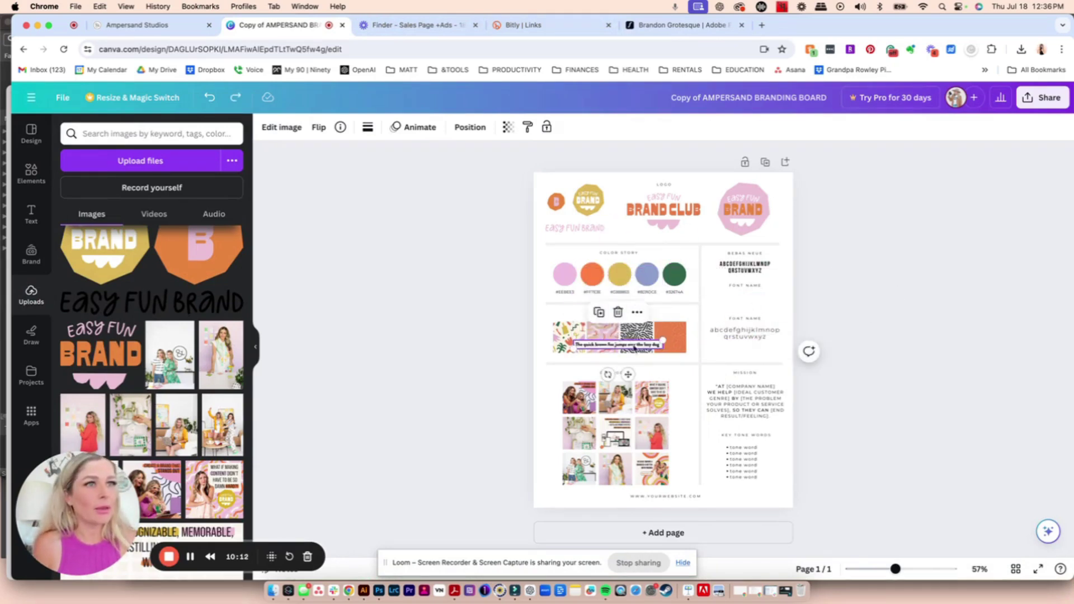
left_click_drag(635, 348, 706, 357)
key("super+z")
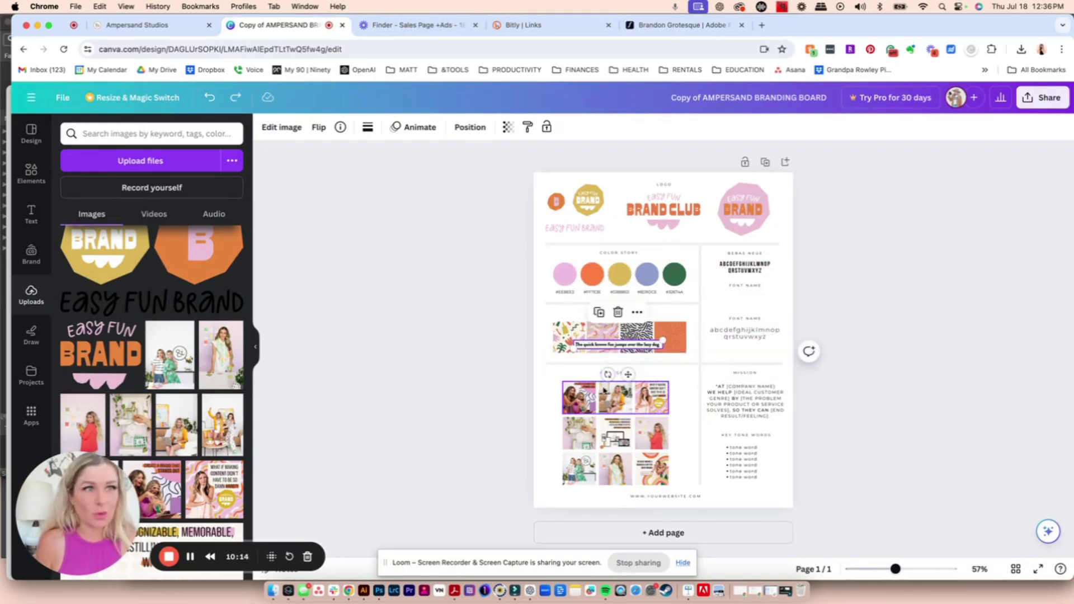
left_click_drag(629, 374, 761, 329)
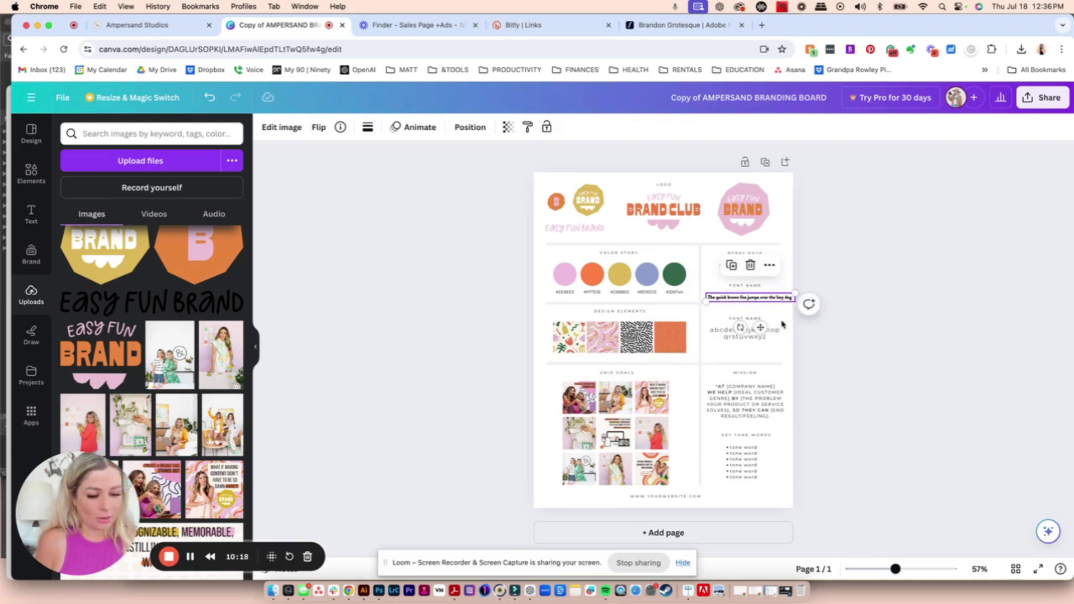
Duplicate the font sample image and crop the copy below it to show only "jumps over the lazy dog".
scroll(782, 324, "up", 5)
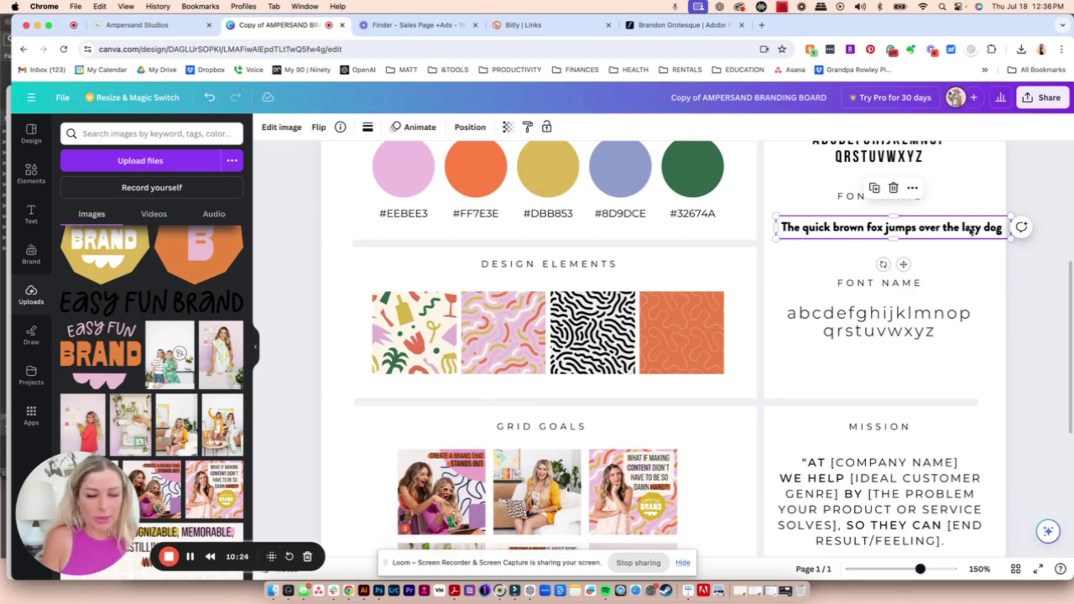
key("super+d")
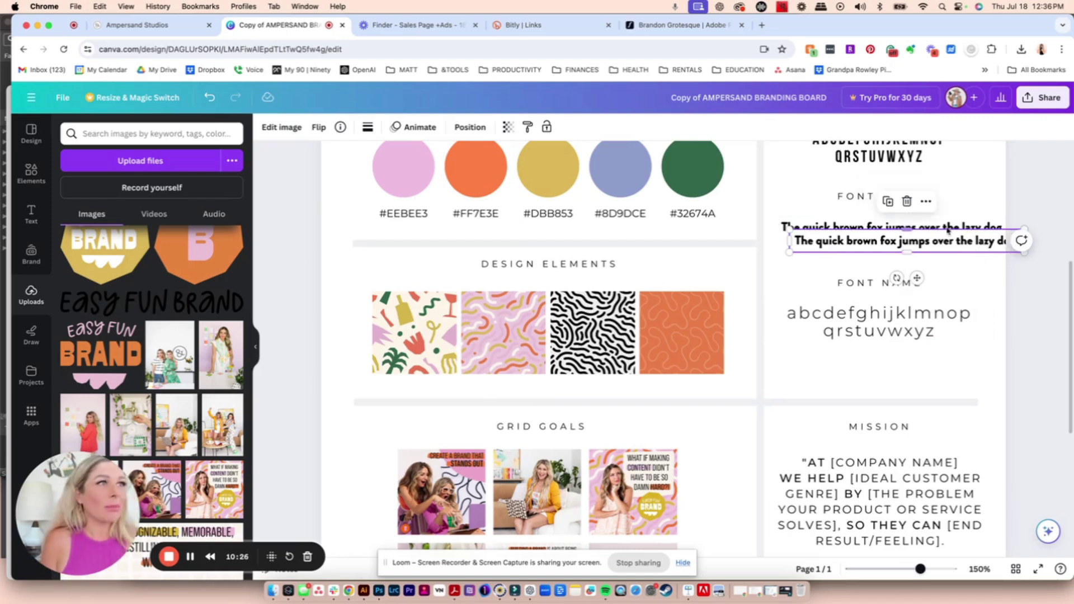
left_click_drag(811, 240, 876, 250)
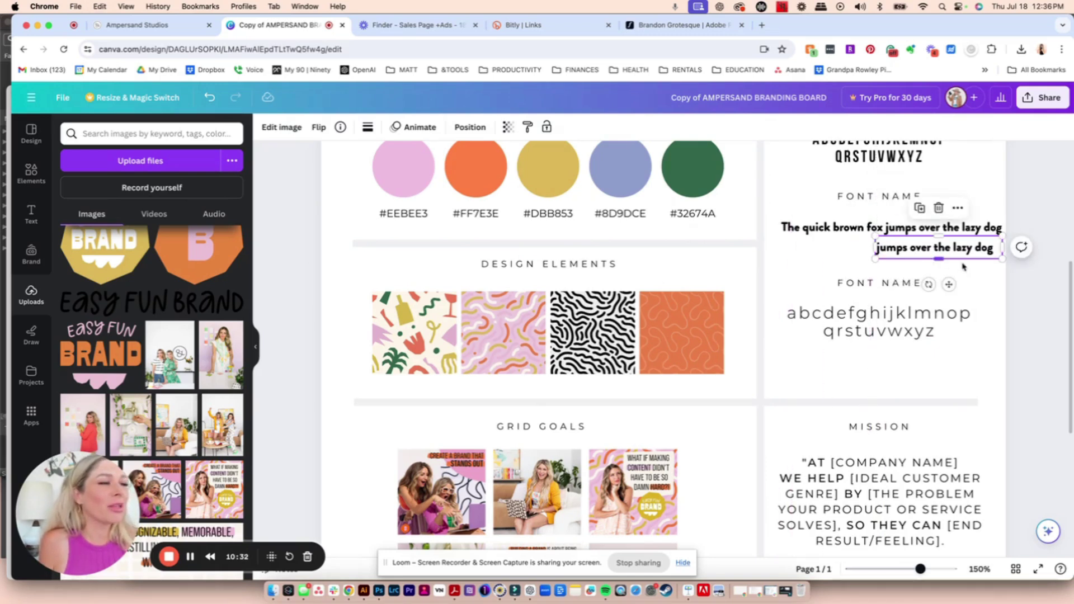
Crop the upper font sample image to "The quick brown fox" and center it closely above "jumps over the lazy dog" under the second font label.
left_click_drag(968, 250, 910, 257)
left_click(920, 226)
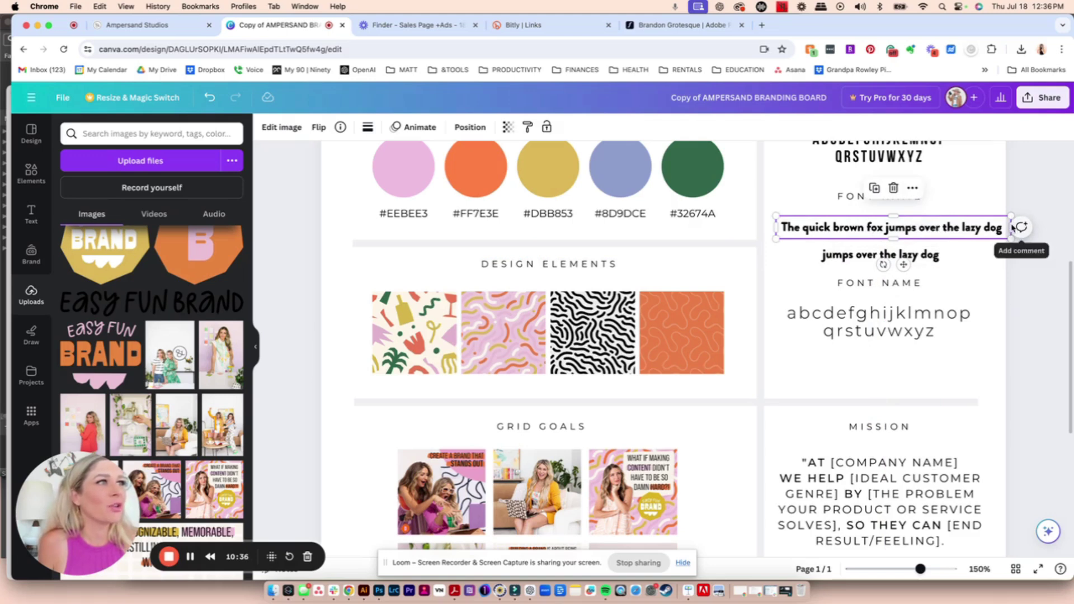
left_click_drag(988, 221, 919, 246)
left_click(927, 256, "shift")
left_click(962, 242)
scroll(917, 251, "up", 2)
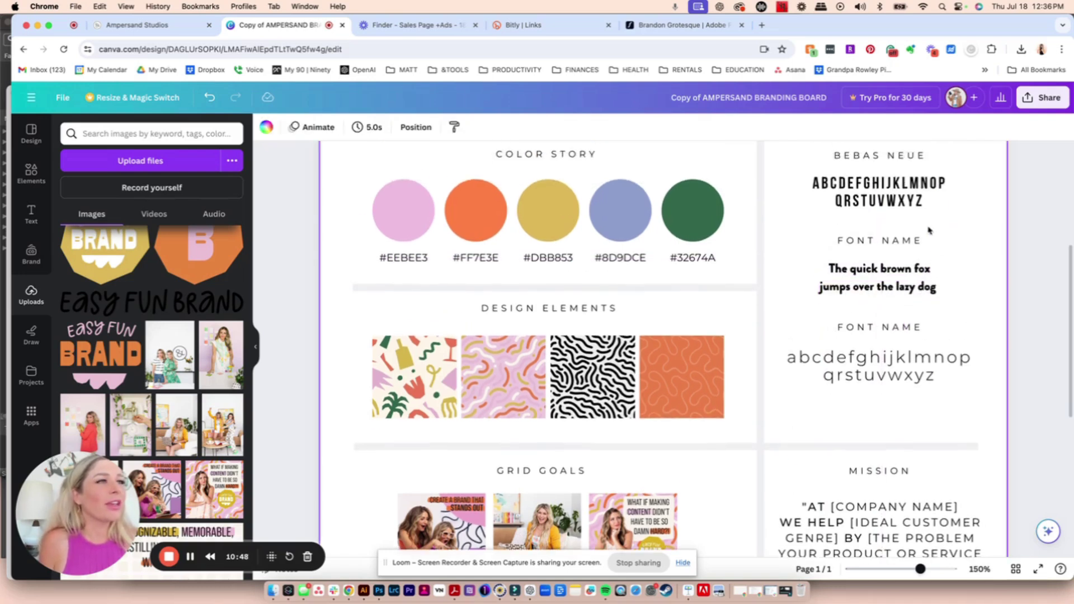
Rename the second font name label as BRANDON BLACK.
left_click(917, 251)
double_click(917, 251)
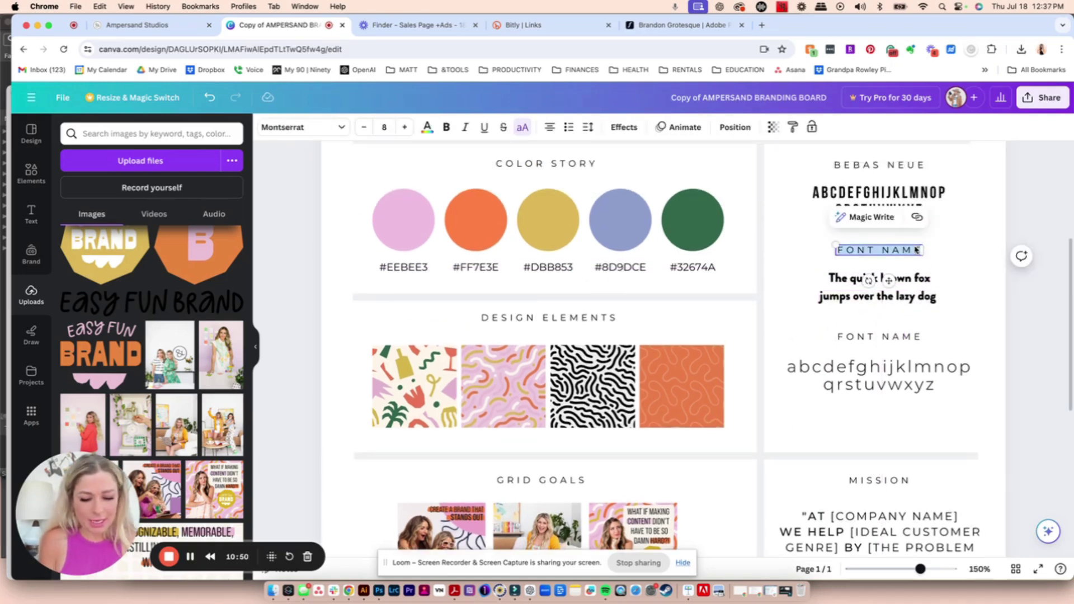
type("BRANDO")
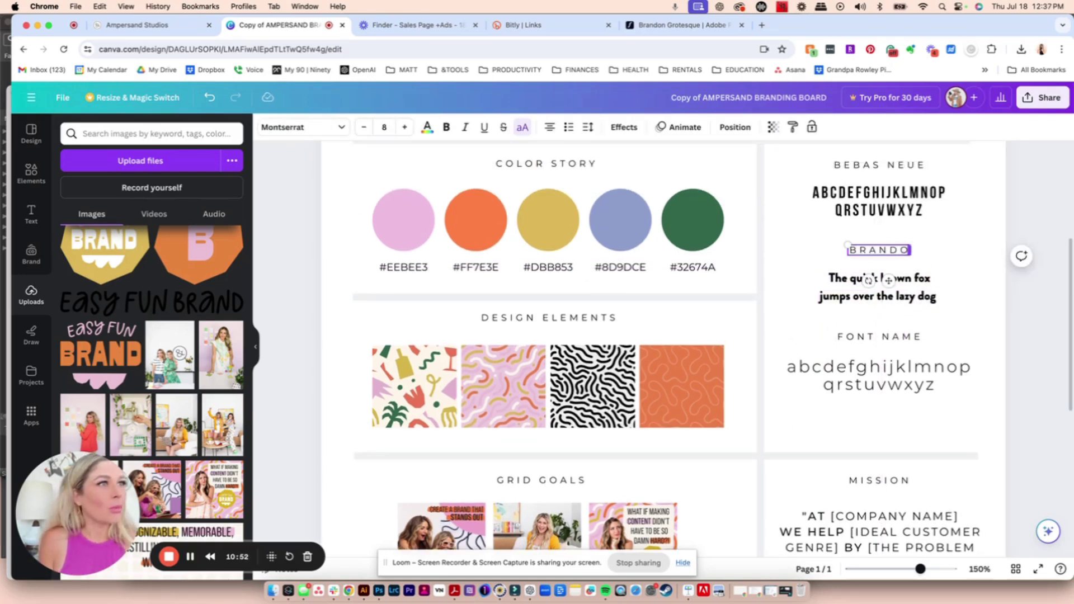
type("N B")
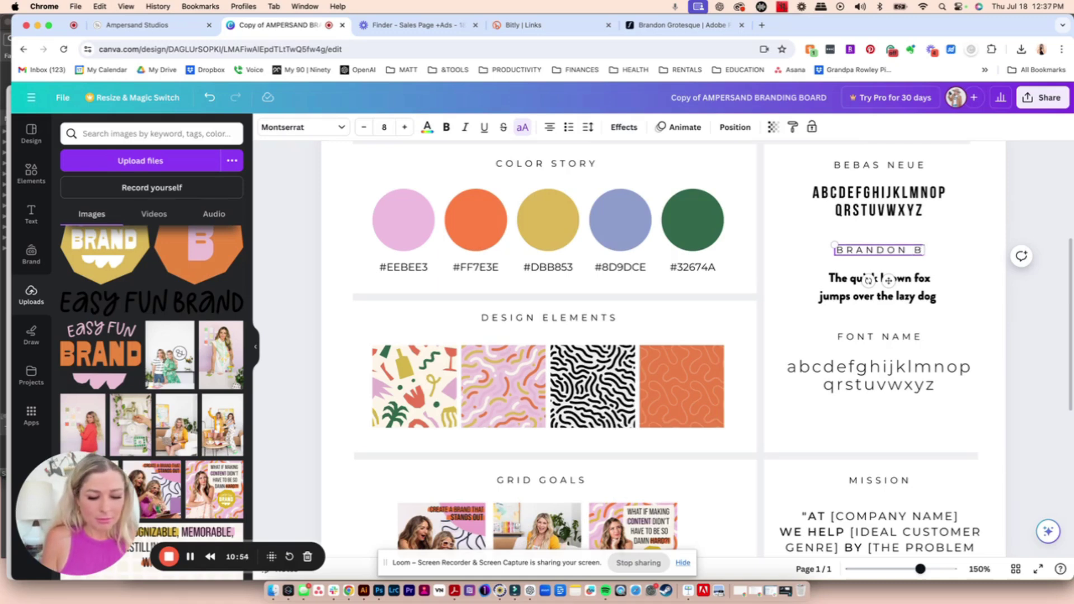
key("BackSpace")
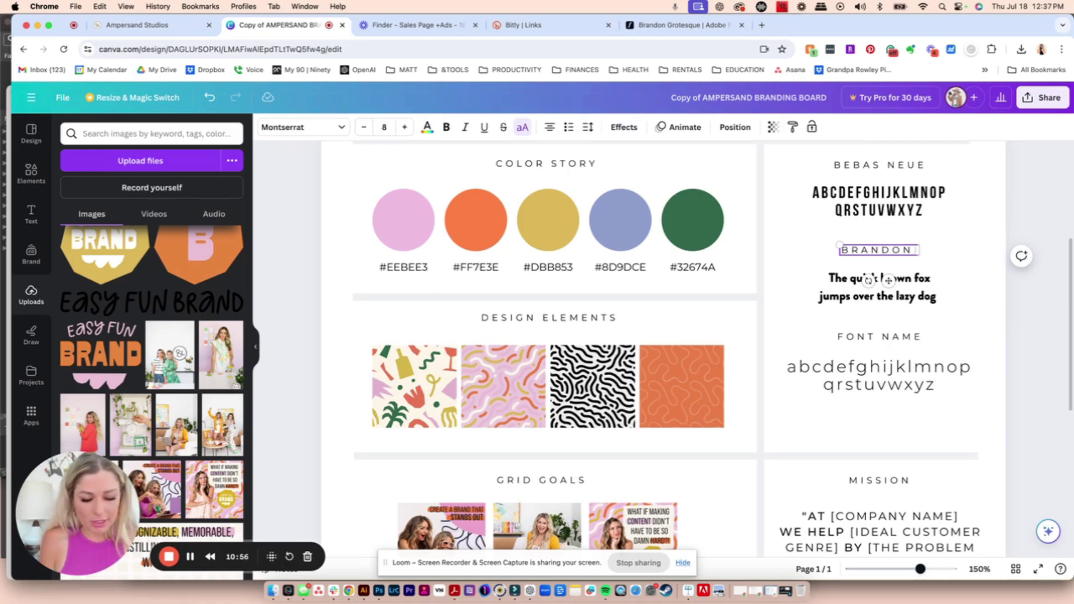
type("BLACK")
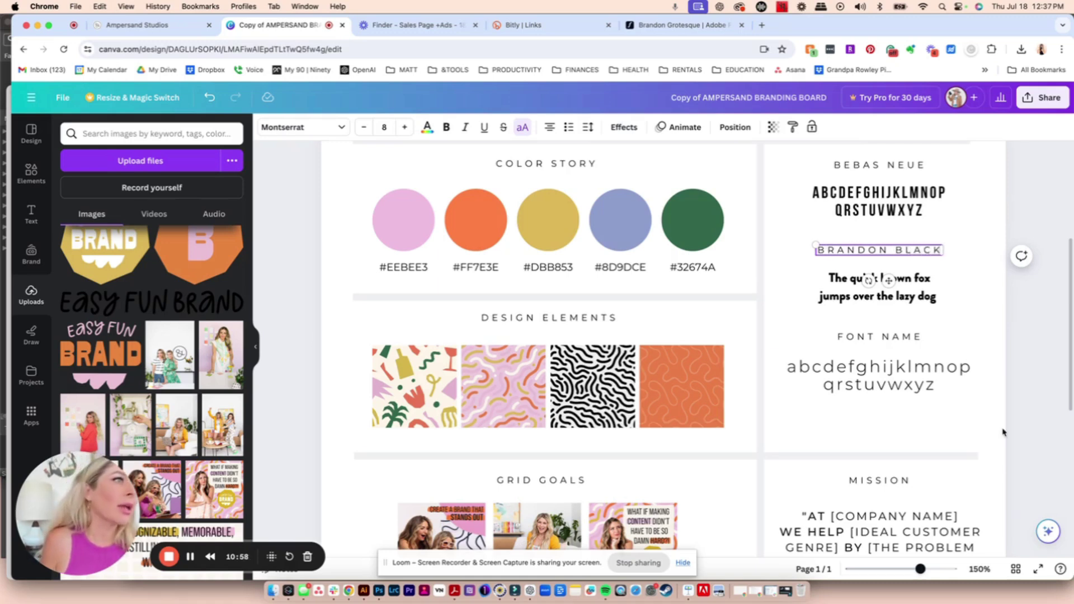
left_click(948, 409)
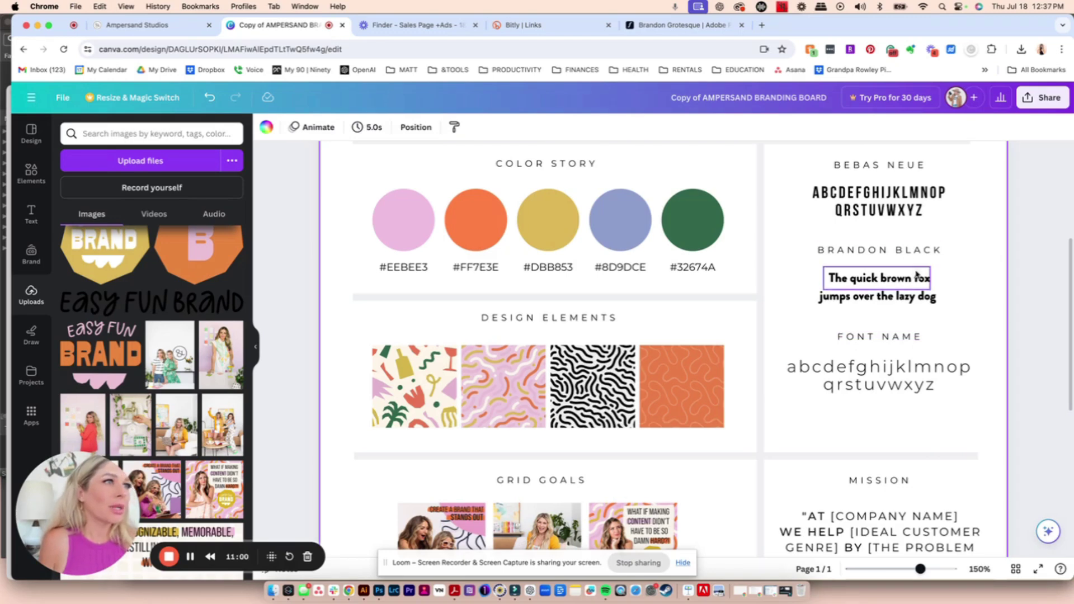
left_click(916, 247)
left_click(915, 249)
key("BackSpace")
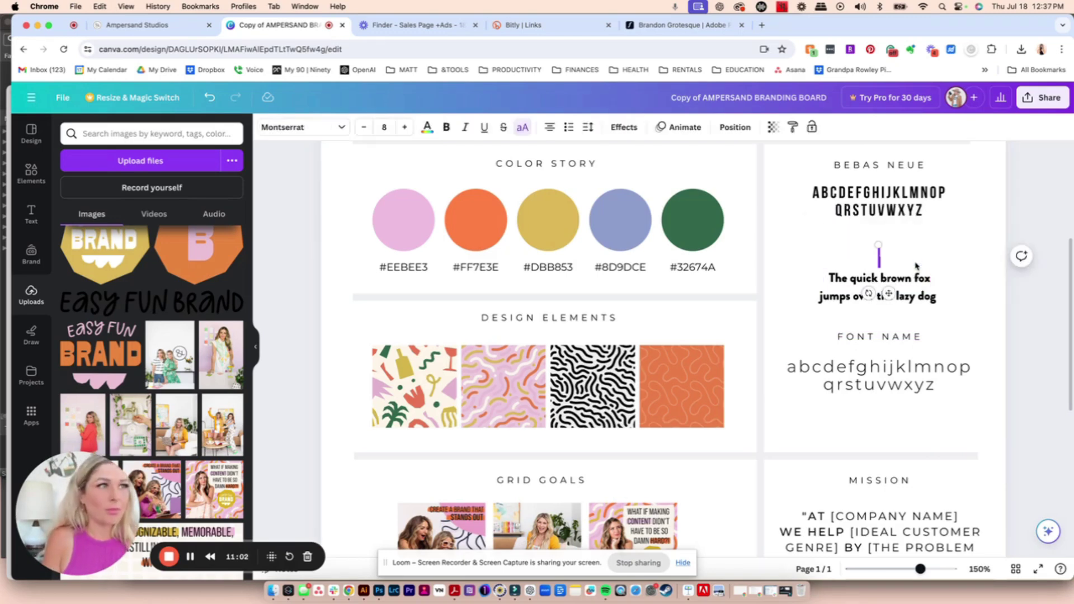
key("super+z")
Rename the third font label as BRANDON MEDIUM and replace its alphabet with a screenshot of the Brandon Grotesque medium-weight sample sentence.
left_click(878, 368)
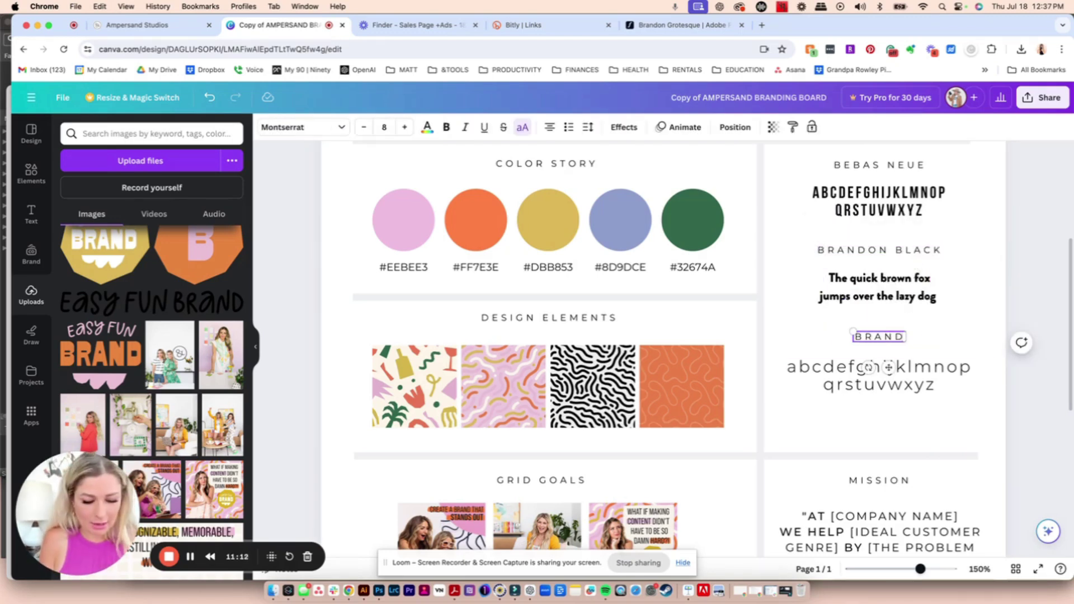
left_click(649, 30)
key("super+shift+4")
left_click_drag(195, 260, 560, 298)
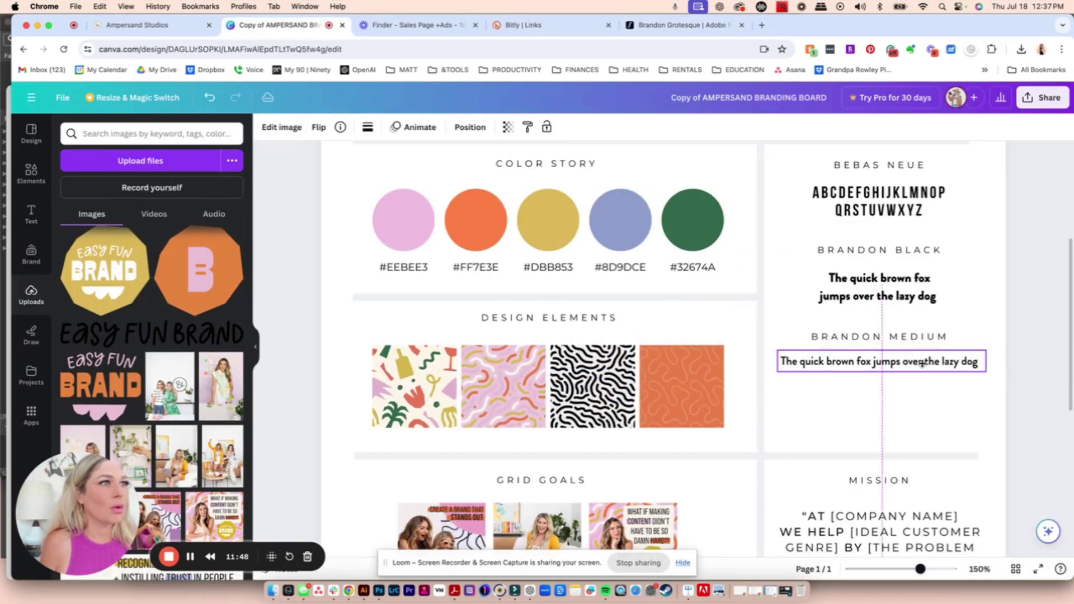
left_click_drag(922, 362, 954, 363)
left_click(963, 406)
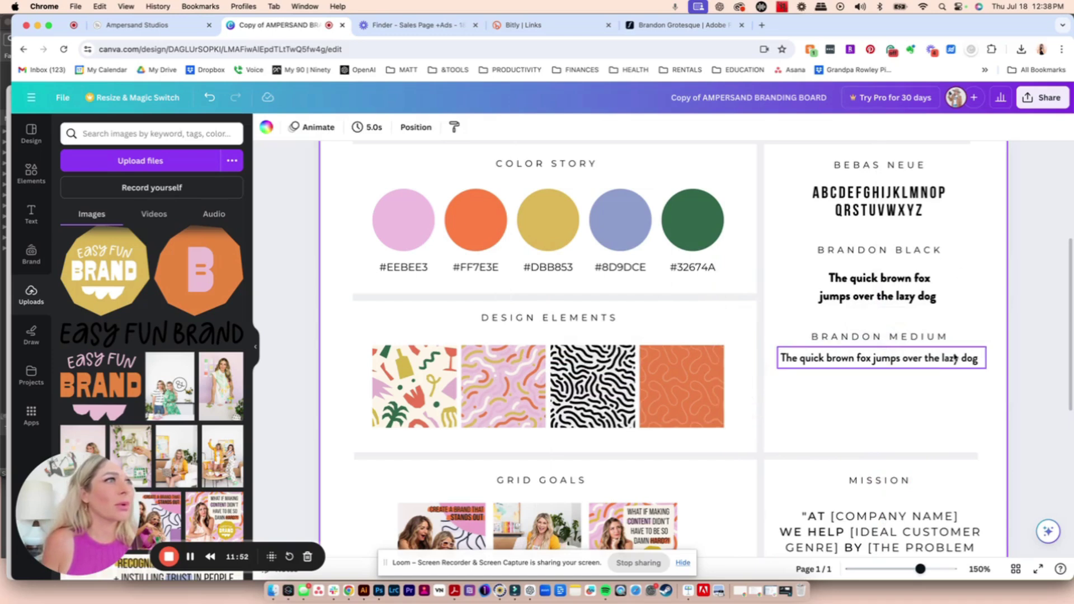
scroll(956, 358, "up", 3)
scroll(945, 362, "down", 2)
left_click_drag(940, 478, 893, 346)
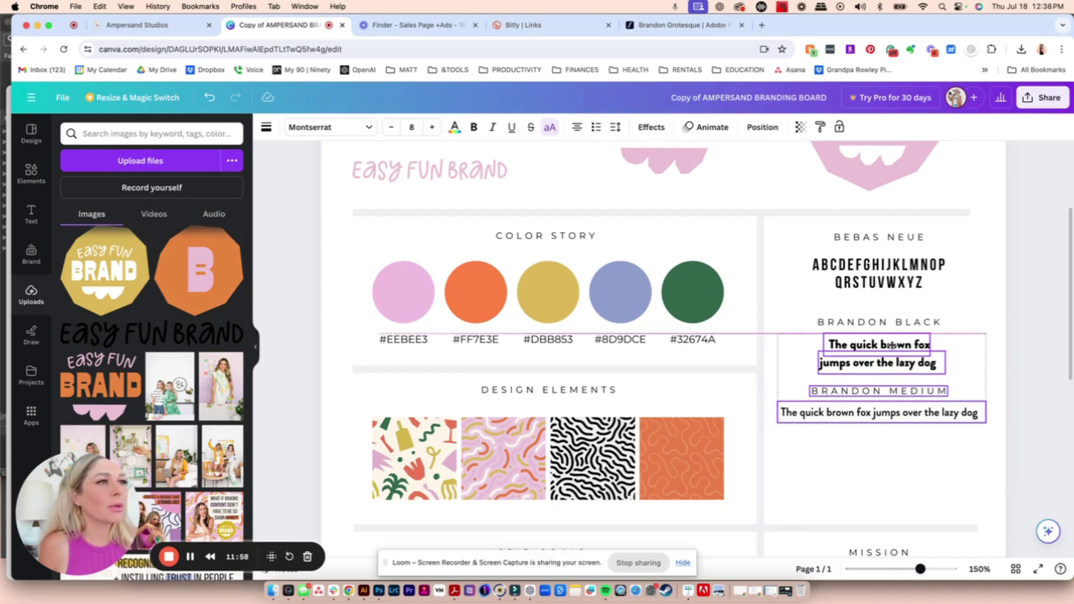
key("super+z")
key("super+z")
Duplicate the BRANDON MEDIUM label below its sample sentence and change the copy's text to NOTHING SERIOUS.
left_click_drag(899, 407, 899, 467)
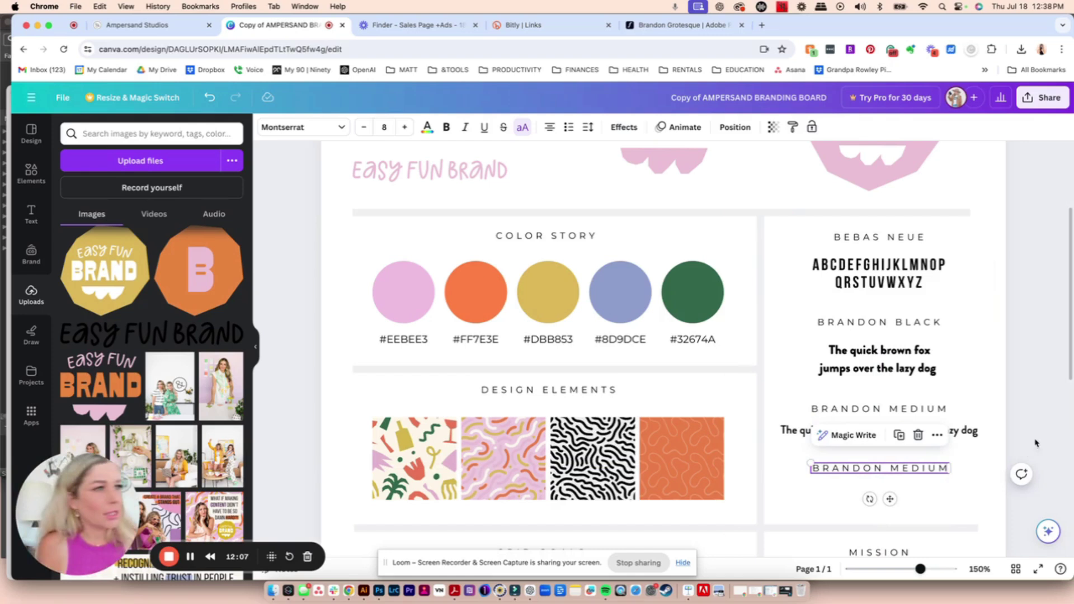
double_click(936, 471)
key("BackSpace")
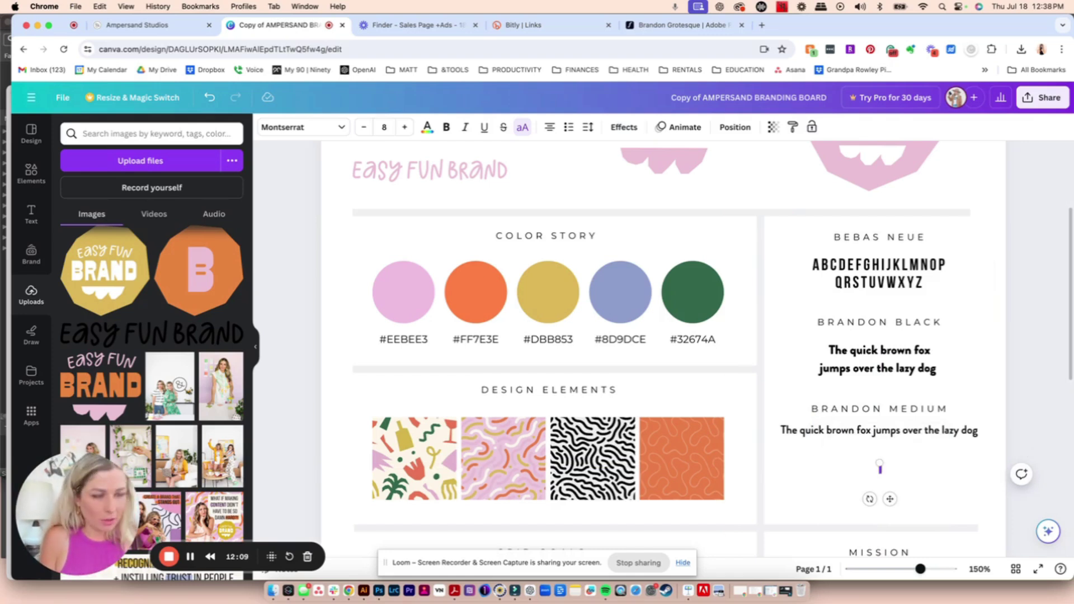
type("NOTHIN")
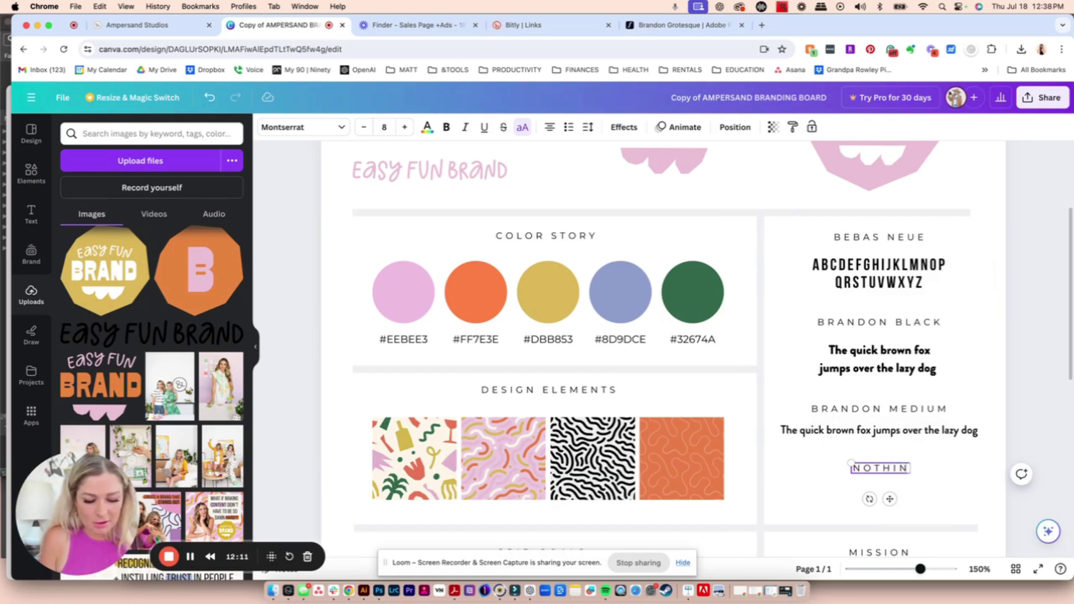
type("G SERIOUS")
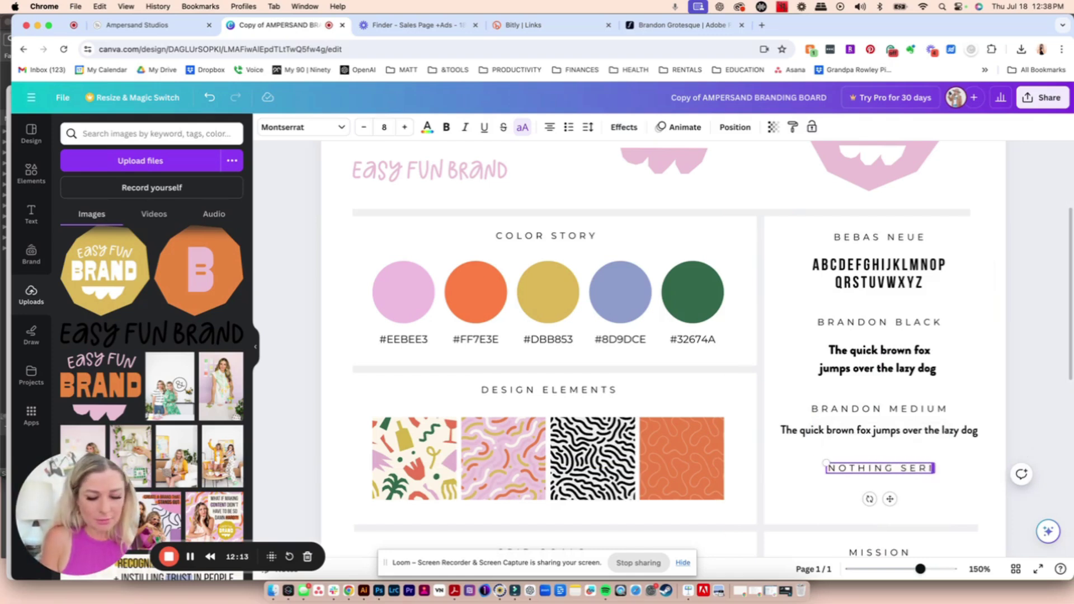
left_click(956, 497)
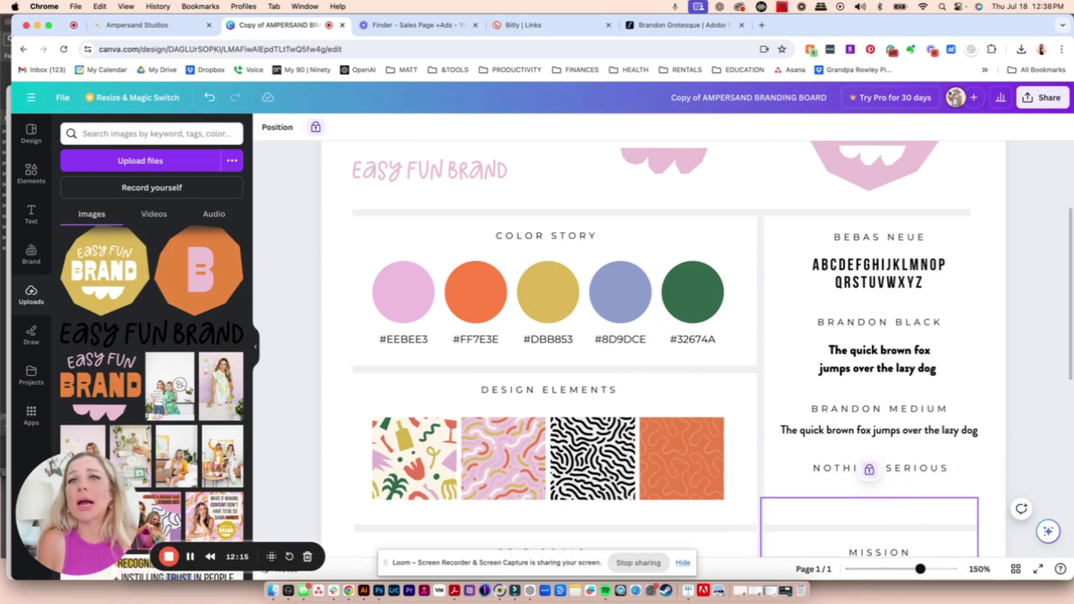
Add the uploaded handwritten alphabet image to the board, shrink it to the column width and place it beneath the NOTHING SERIOUS label.
scroll(211, 302, "down", 10)
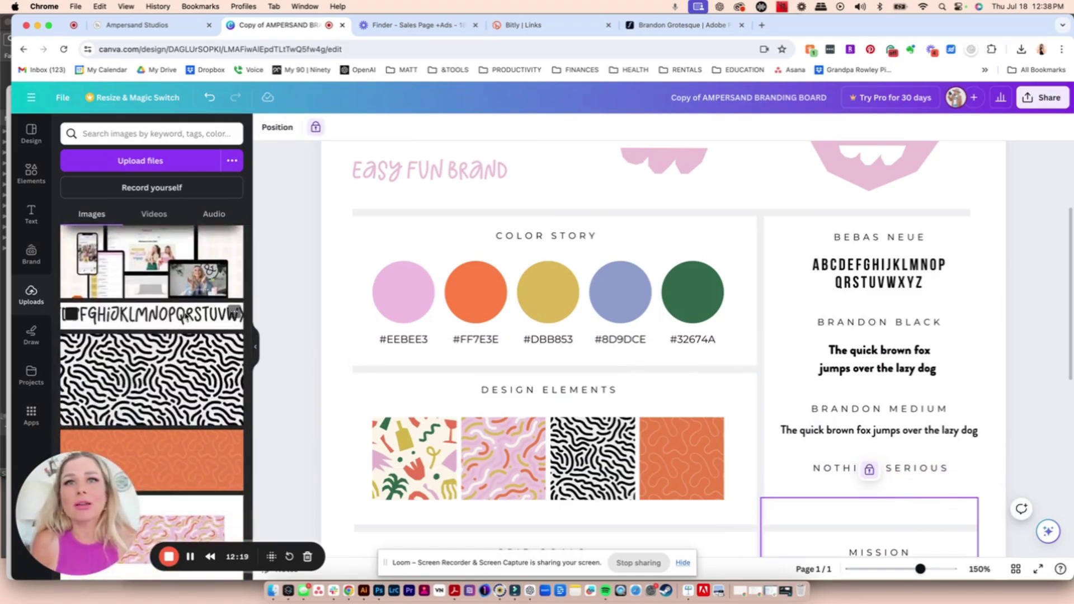
left_click(800, 464)
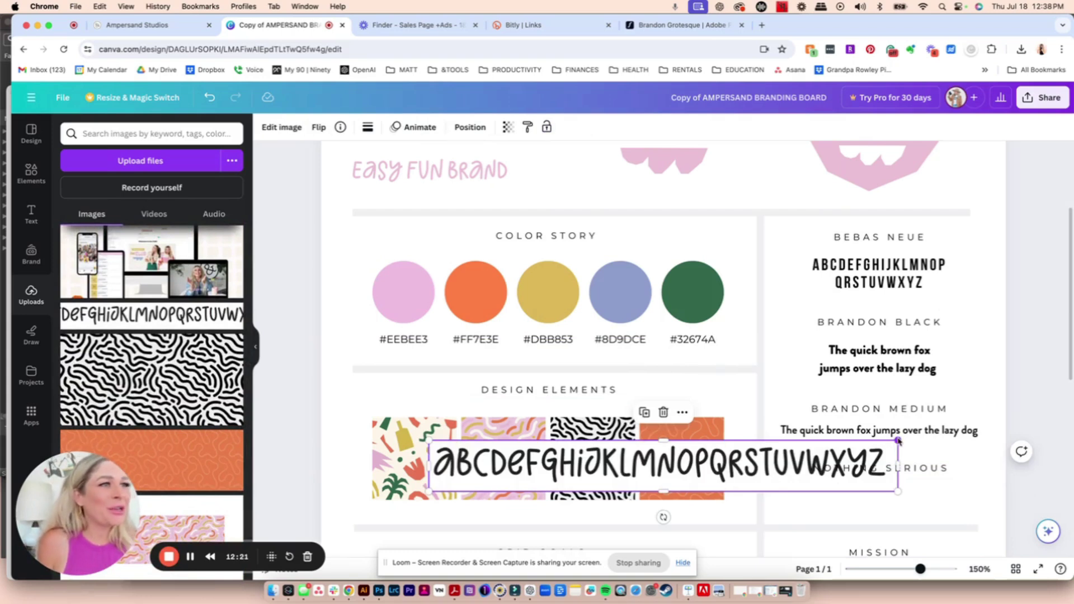
left_click_drag(898, 441, 934, 493)
left_click(981, 450)
Replace the [COMPANY NAME] placeholder in the mission statement with EASY FUN BRAND CLUB.
scroll(933, 458, "down", 3)
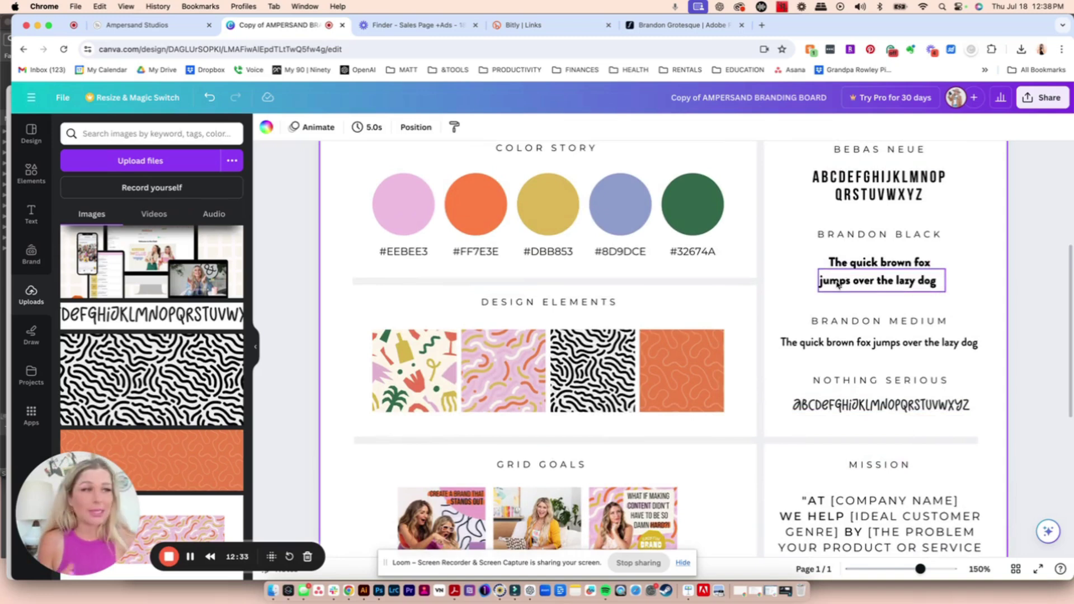
scroll(838, 284, "down", 1)
scroll(837, 284, "up", 4)
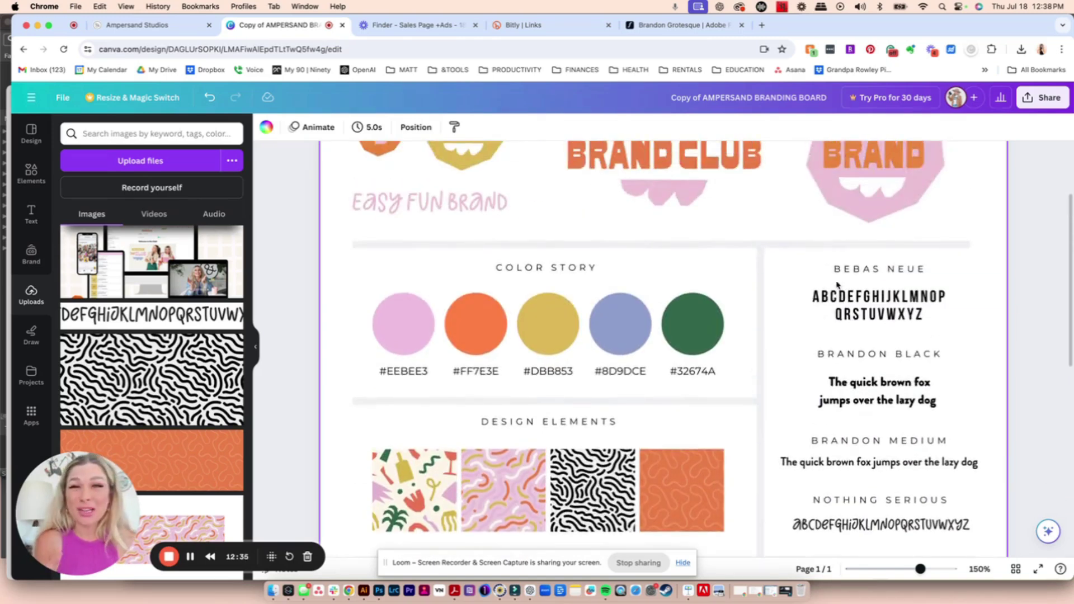
scroll(837, 284, "down", 4)
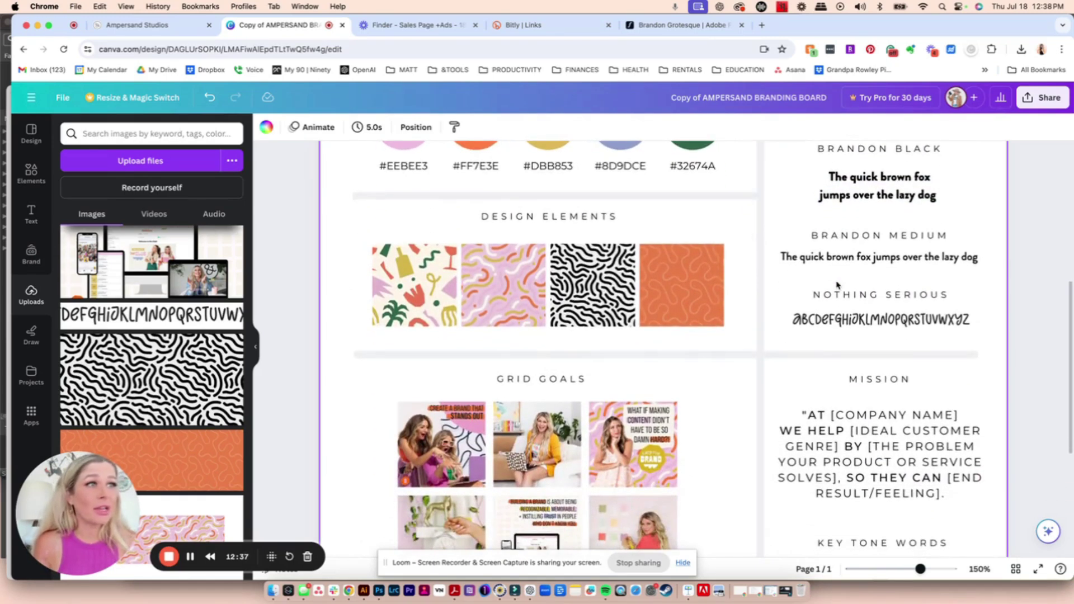
scroll(839, 286, "down", 3)
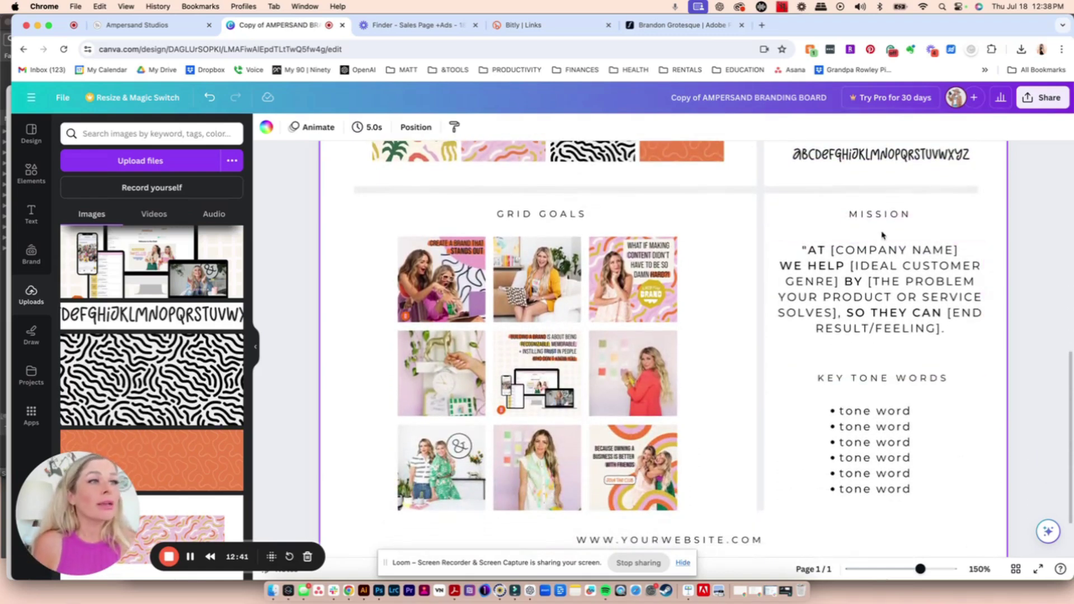
left_click(894, 312)
left_click(894, 311)
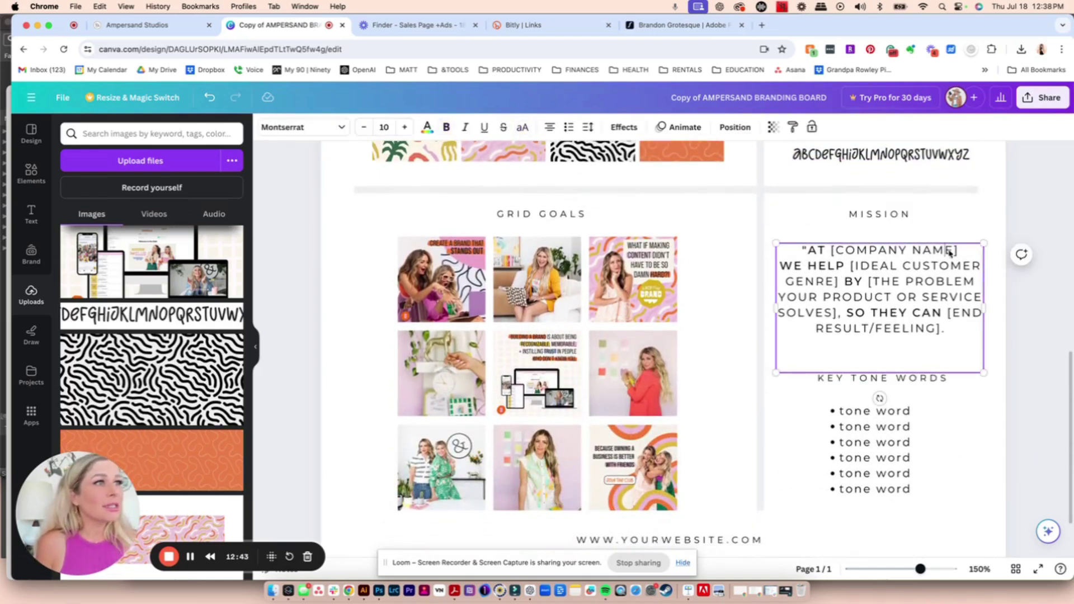
left_click_drag(955, 252, 831, 252)
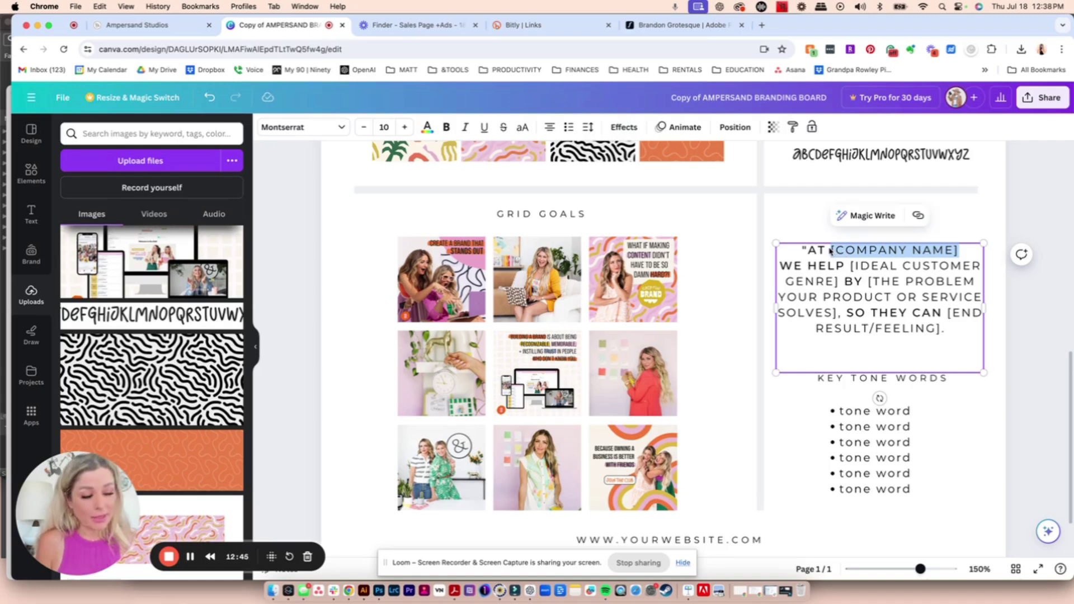
type("EASY FUN")
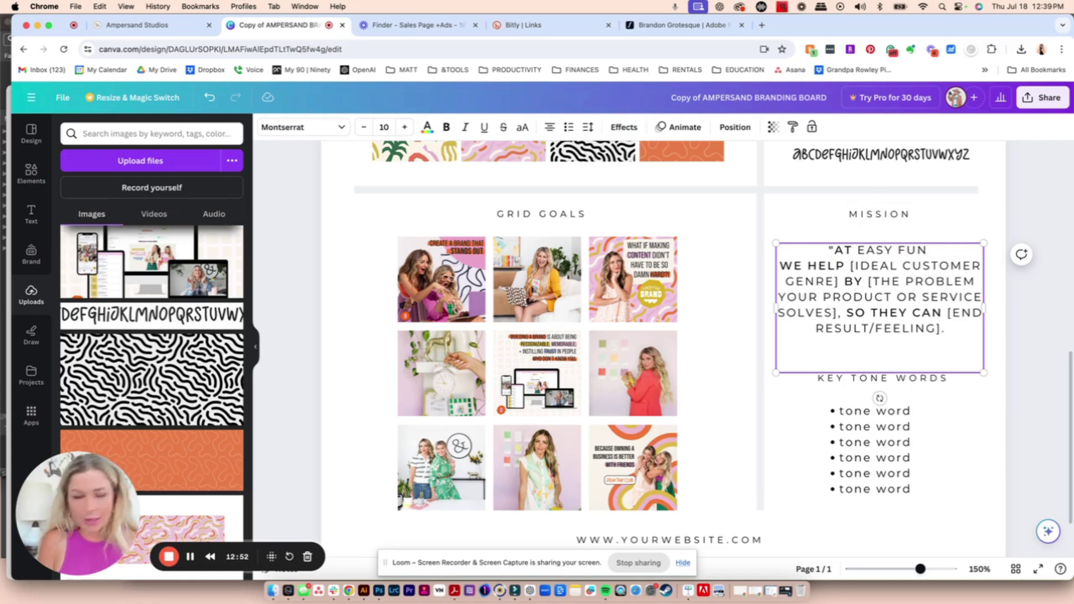
type("BRAND CLUB")
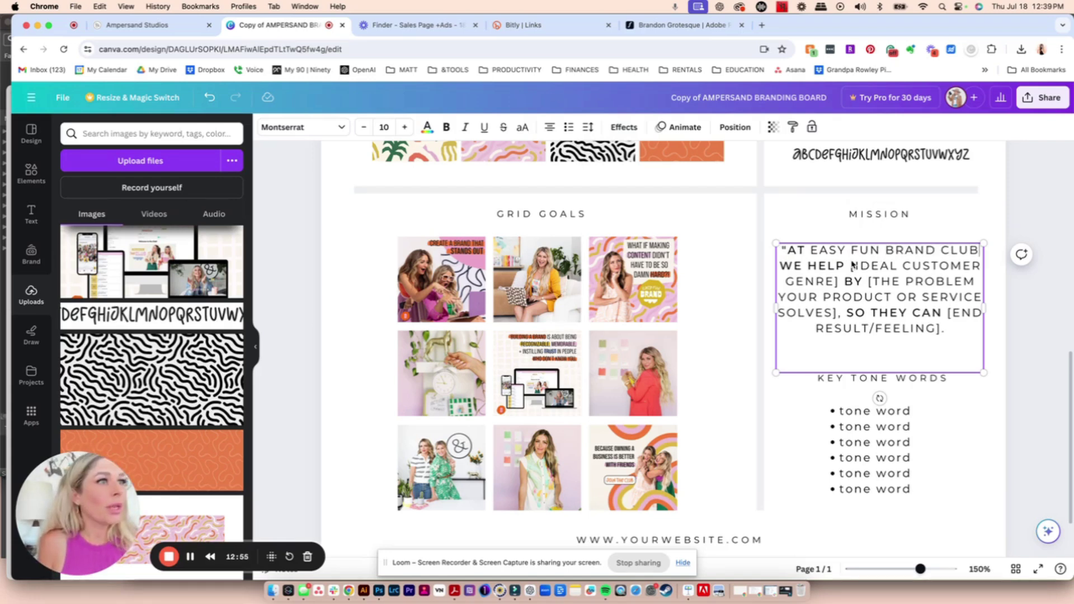
Replace the mission's ideal customer placeholder with SMALL BUSINESS OWNERS and its problem placeholder with DIALING IN THEIR BRANDING AND MARKETING.
left_click_drag(852, 266, 841, 281)
type("SMALL")
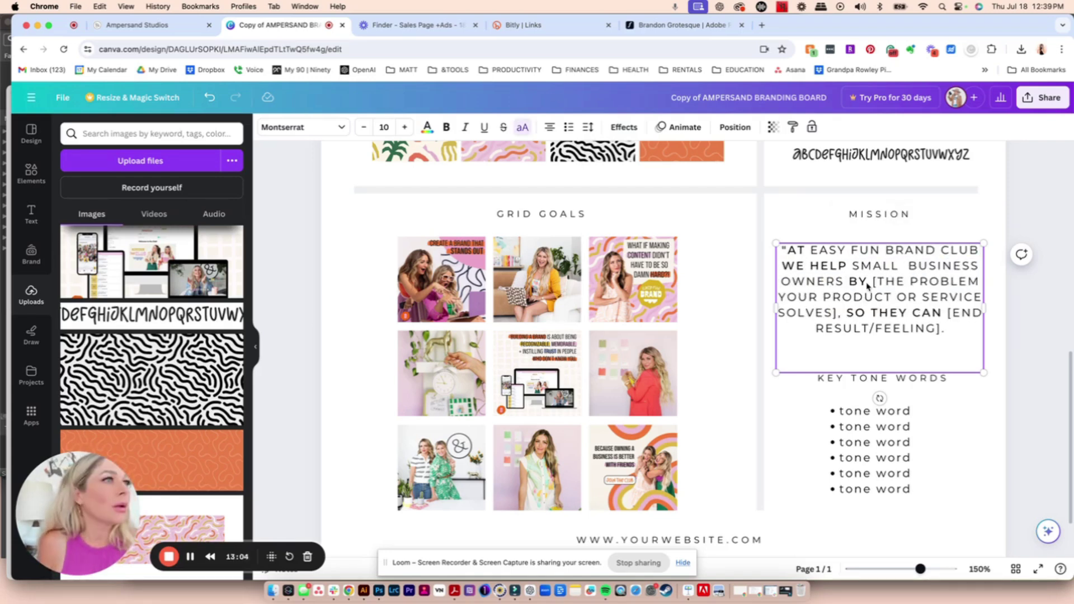
left_click_drag(872, 282, 845, 318)
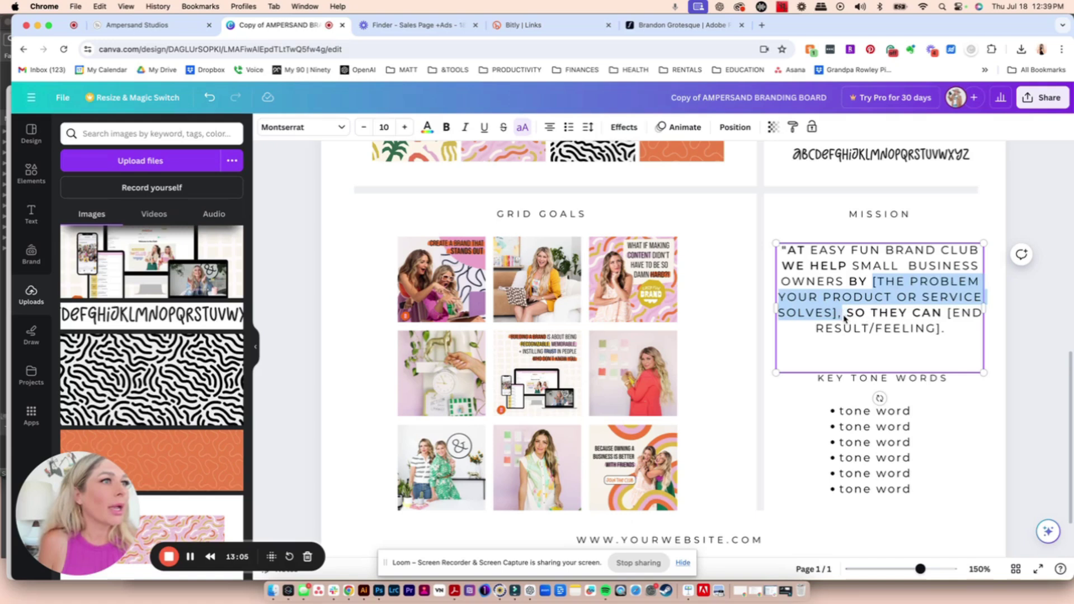
key("BackSpace")
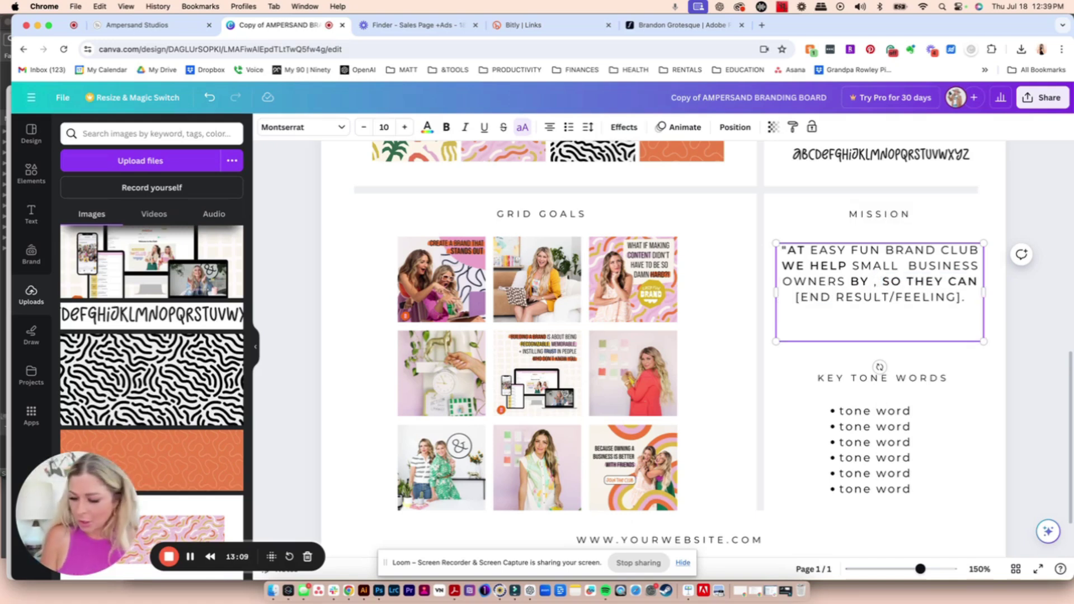
type("DIALING IN THEIR BRANDING AND MARKETING")
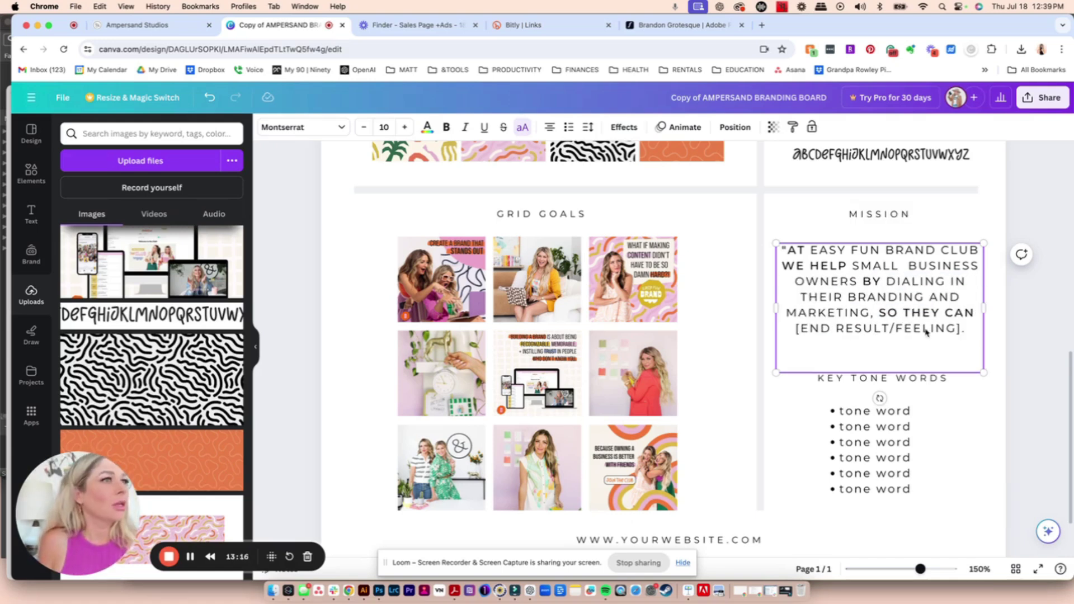
Replace the mission's end result placeholder with MAKE CONTENT CREATION EASY + FUN, keeping the closing period.
left_click_drag(961, 334, 813, 330)
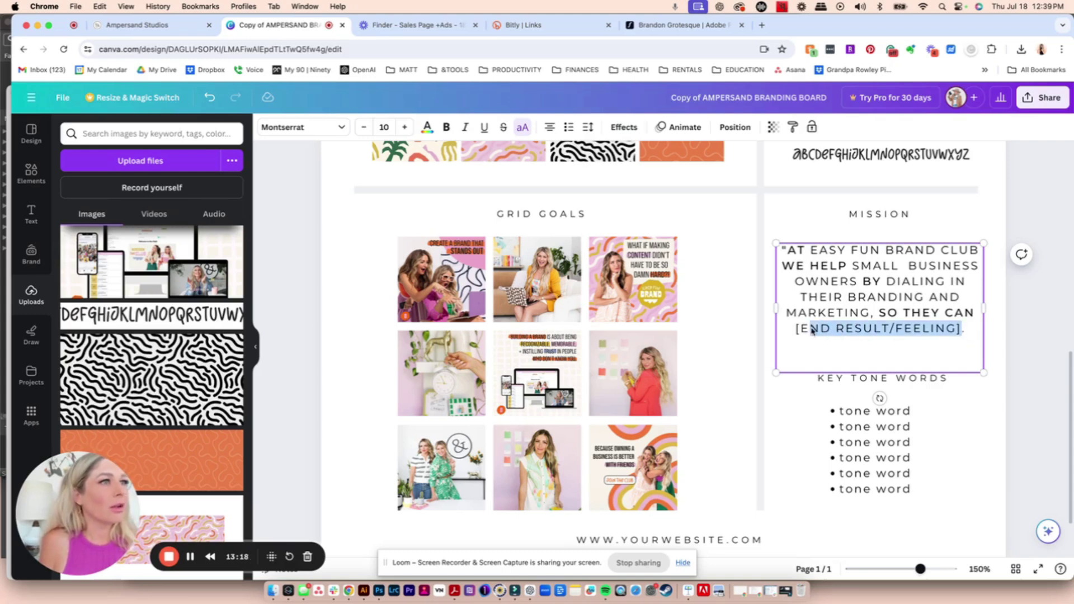
key("BackSpace")
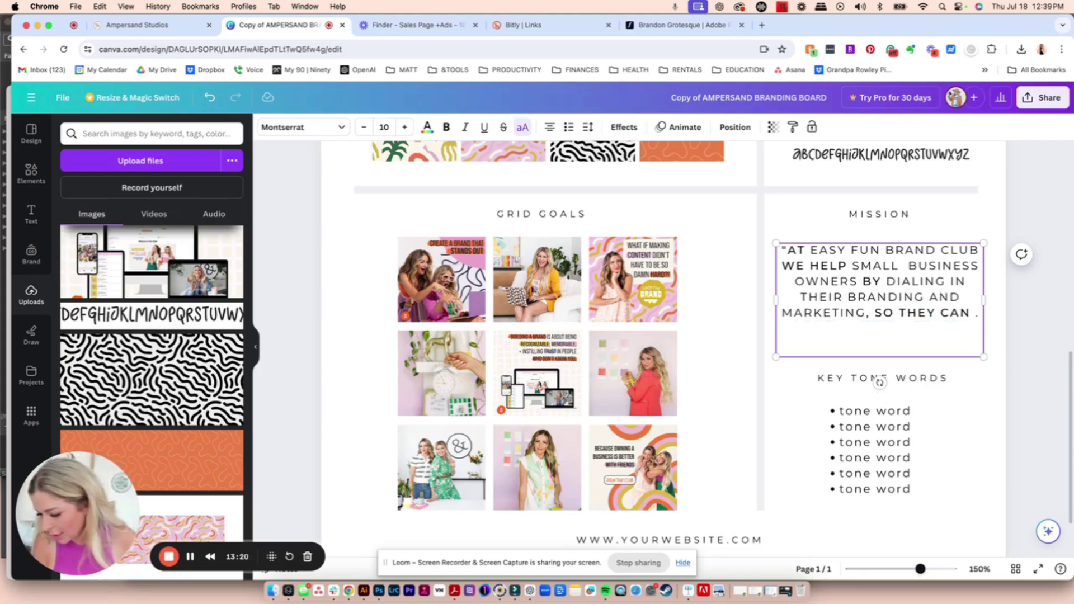
type("MAKE")
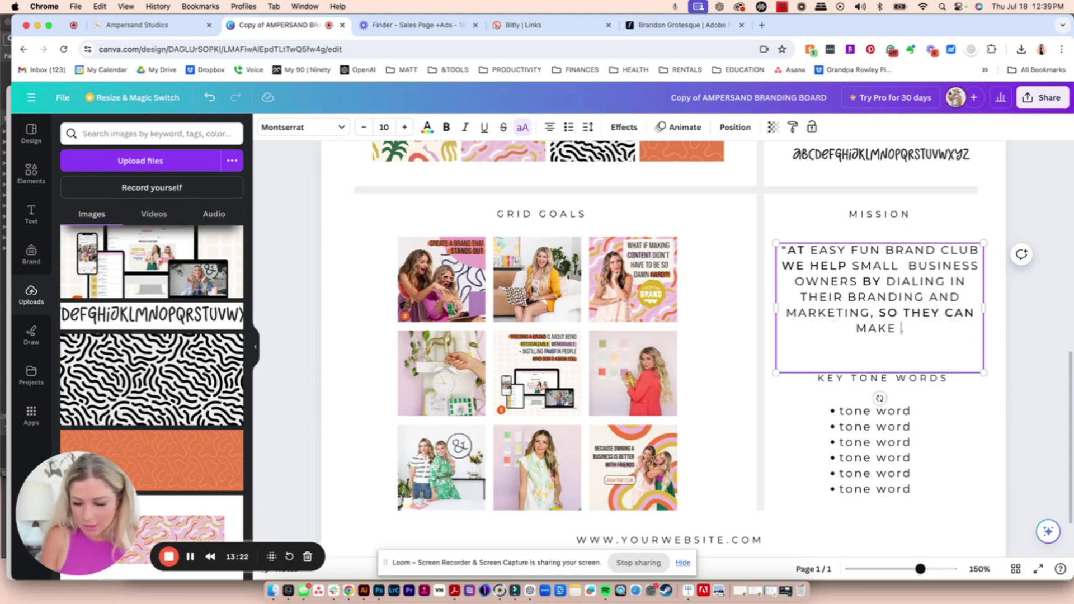
type(" C")
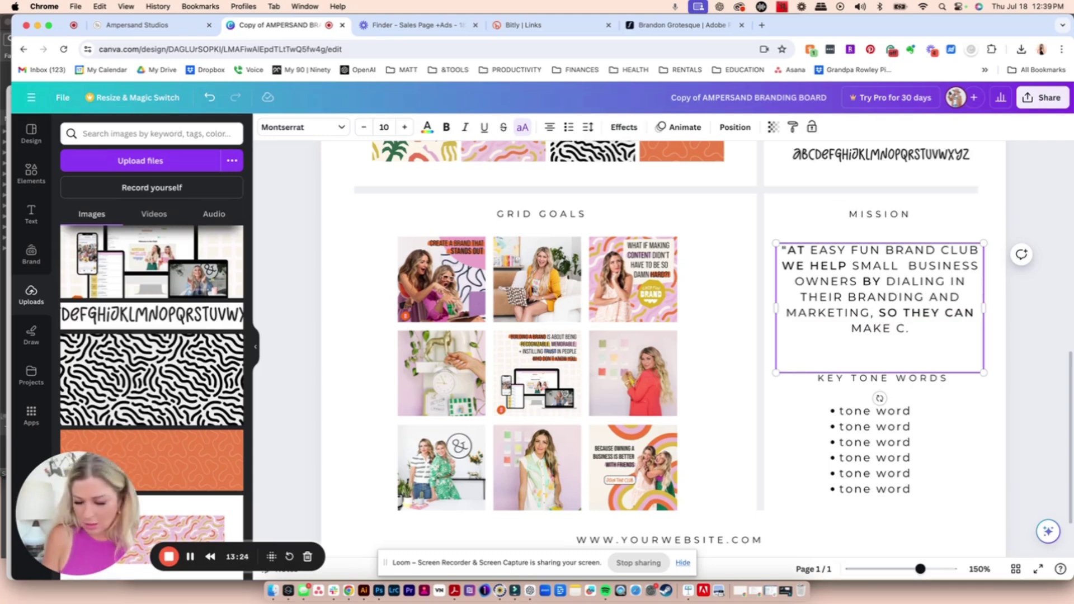
type("ONTENT C")
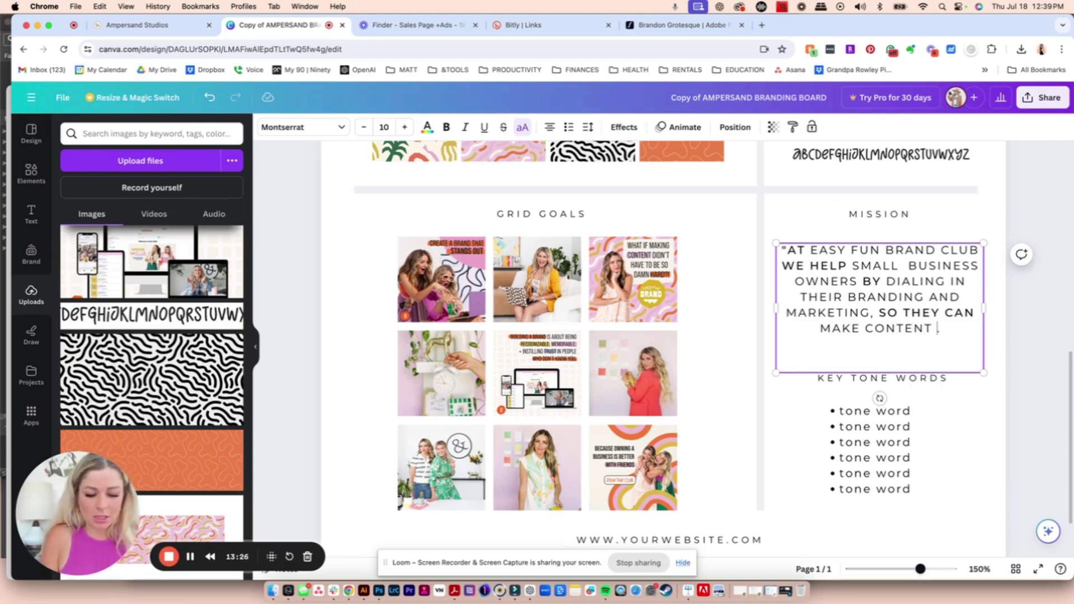
type("REATION E")
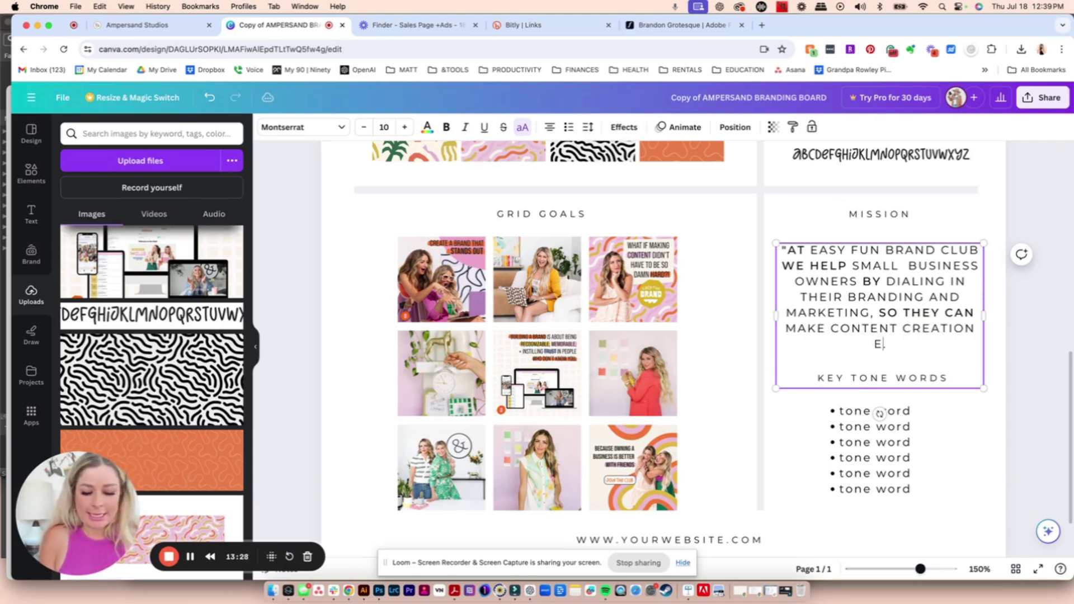
type("ASY + FUN")
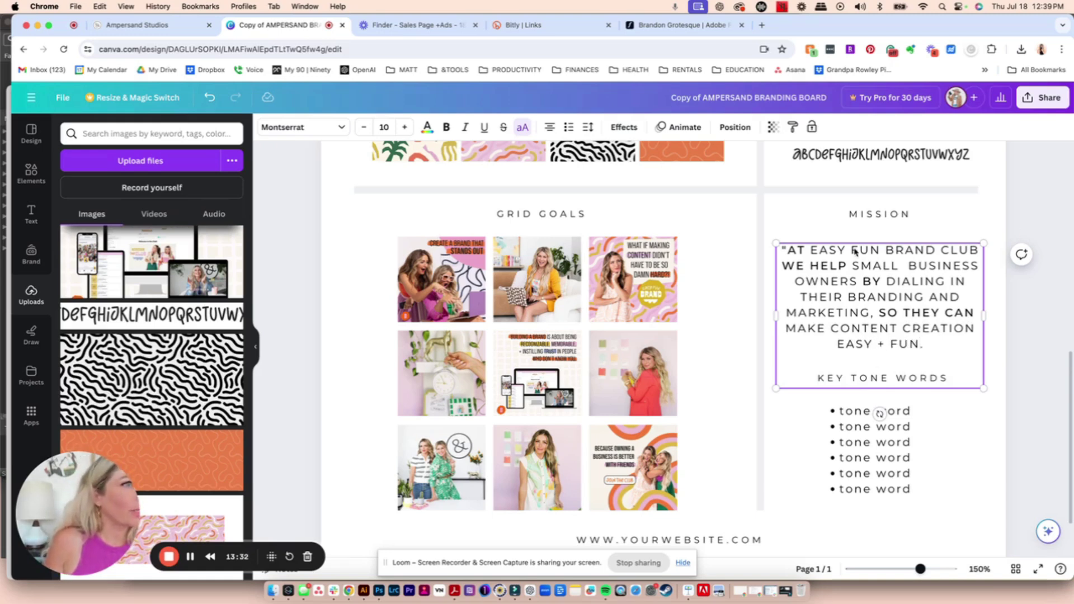
type(".")
left_click(983, 460)
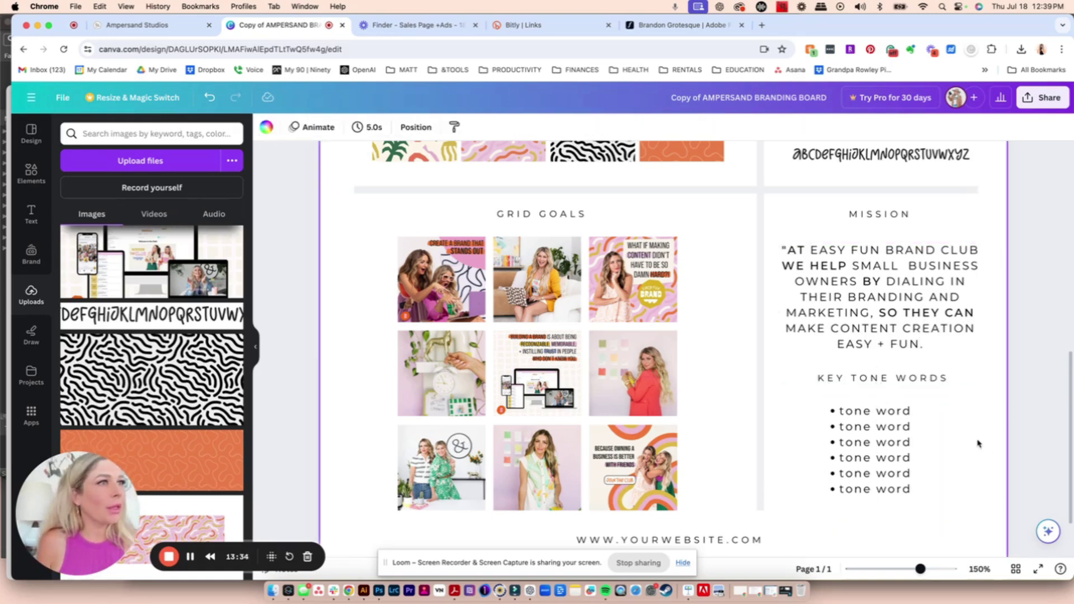
Replace all the placeholder bullets under KEY TONE WORDS with the two bullets quick wins and fun.
left_click(902, 461)
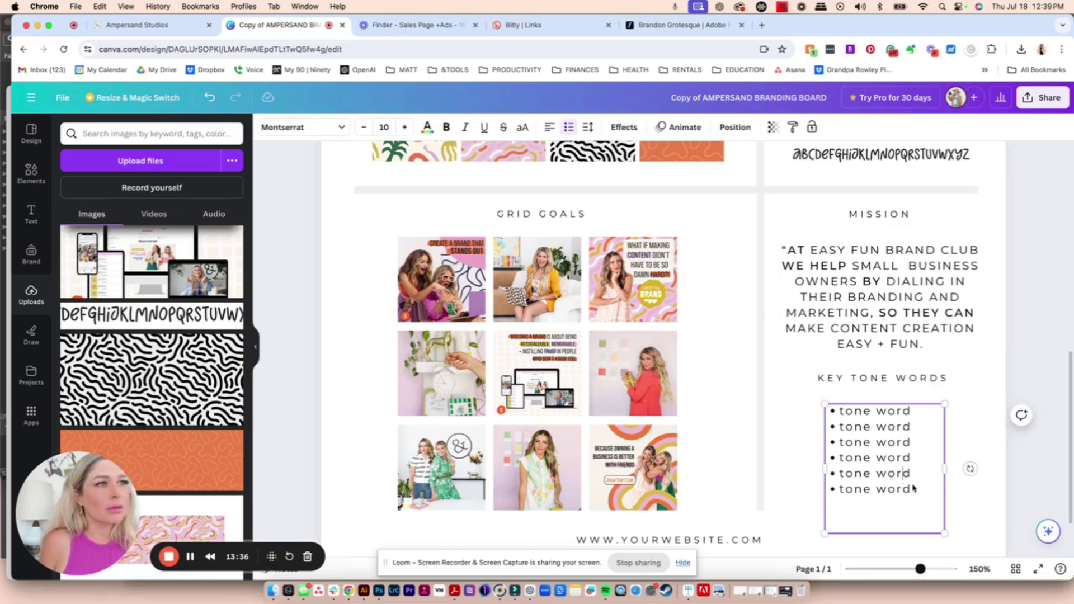
left_click_drag(915, 490, 837, 410)
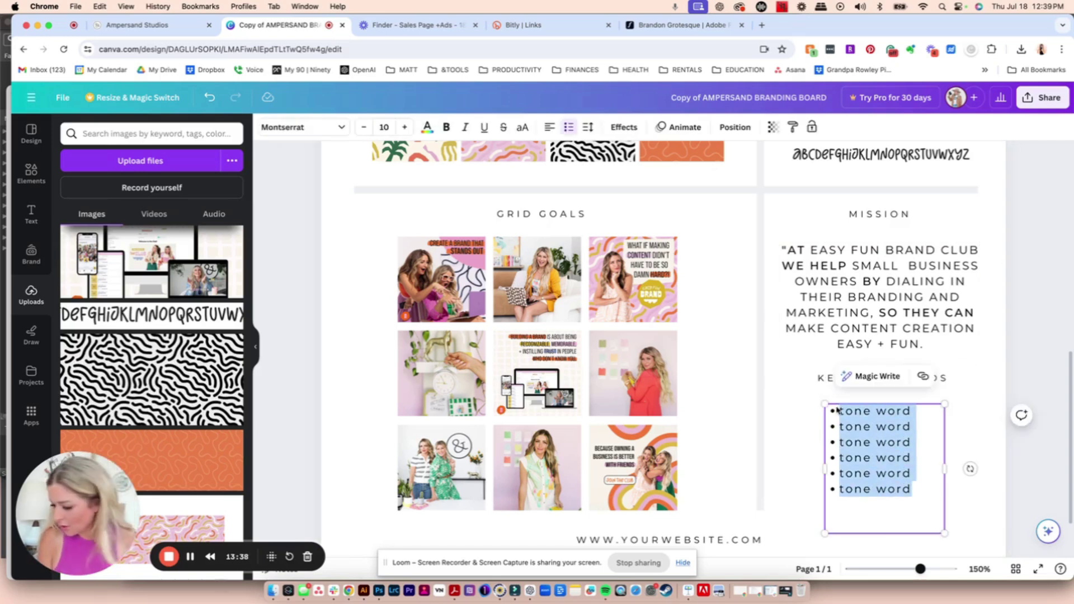
key("BackSpace")
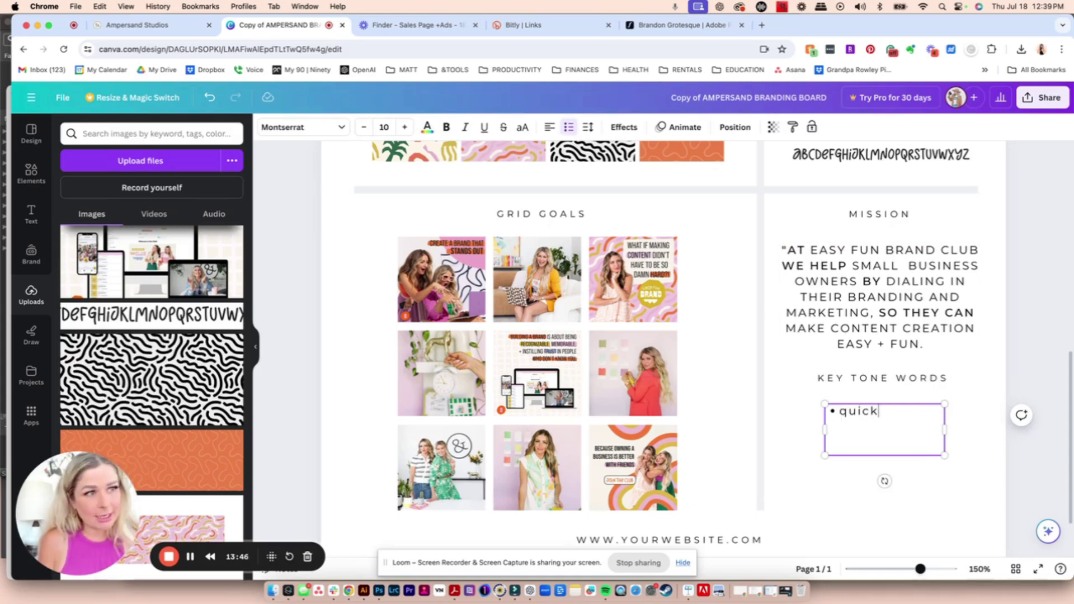
type("s")
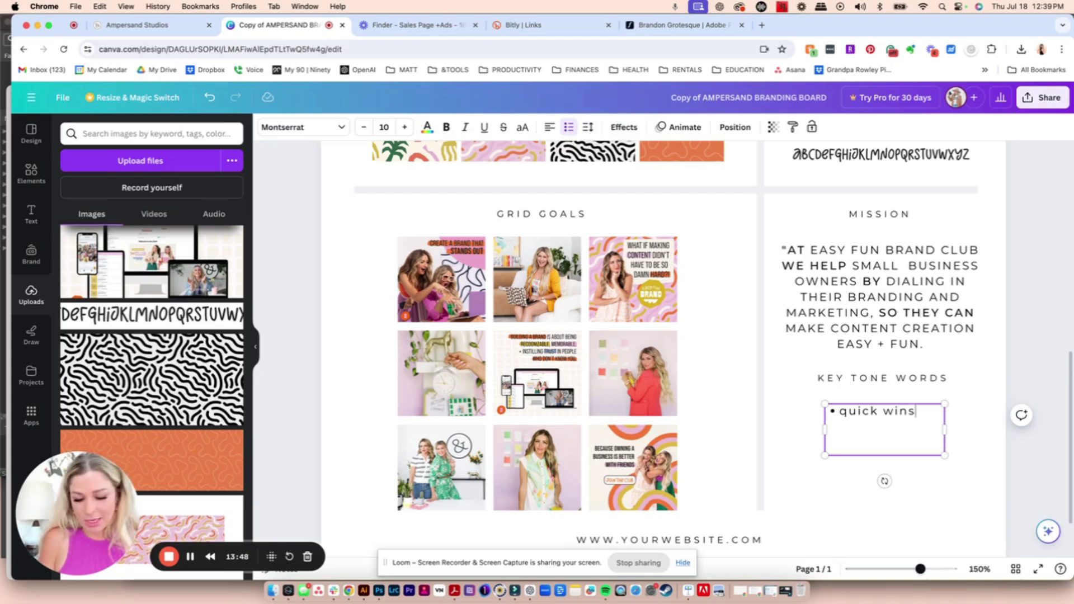
key("Return")
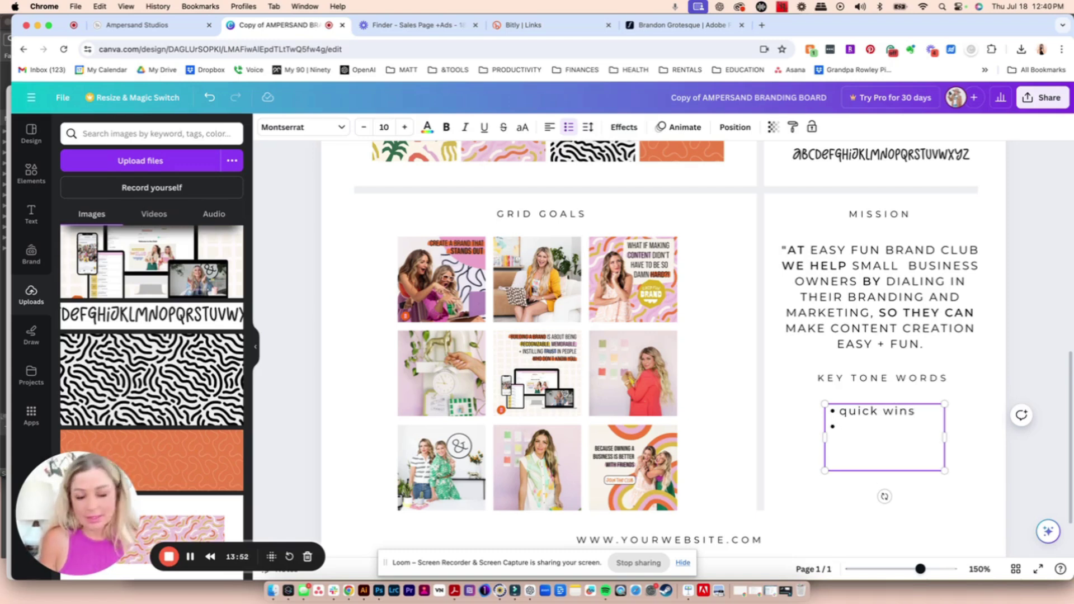
type("fun")
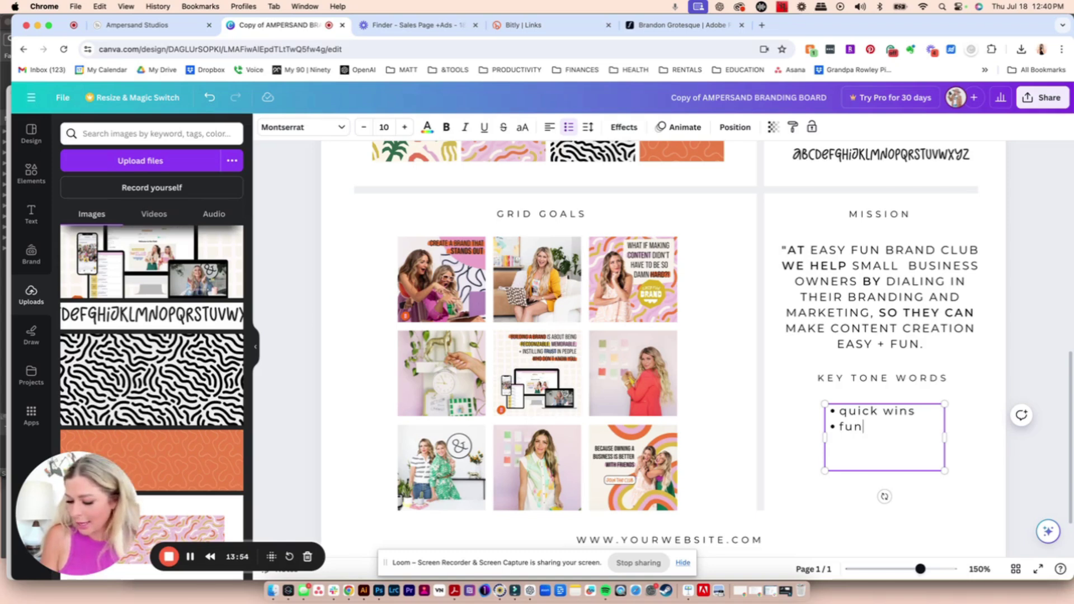
Add energetic as the third bullet in the KEY TONE WORDS list.
key("Return")
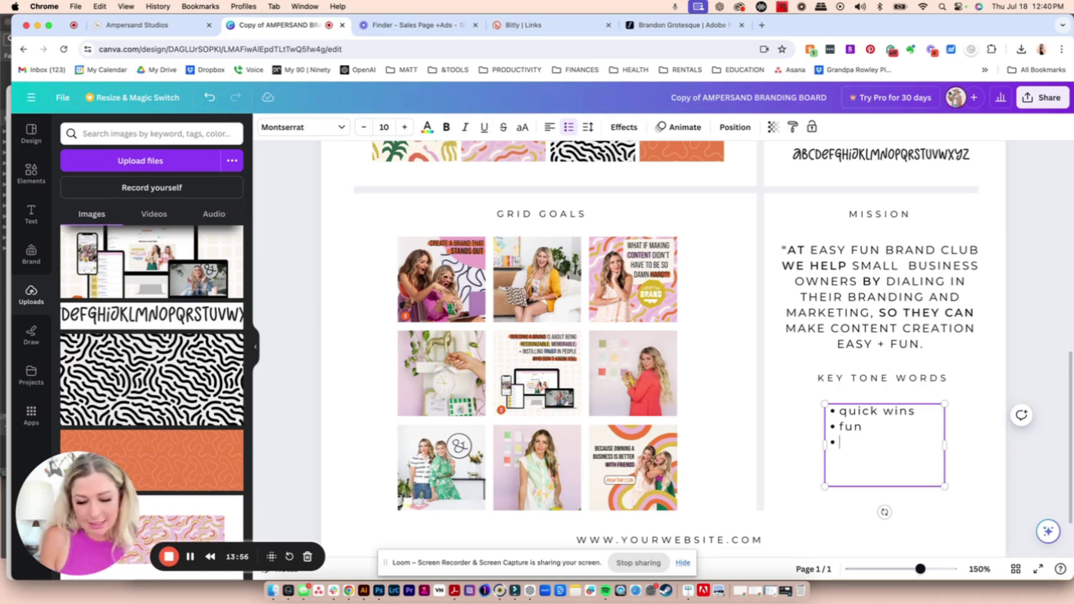
type("enge")
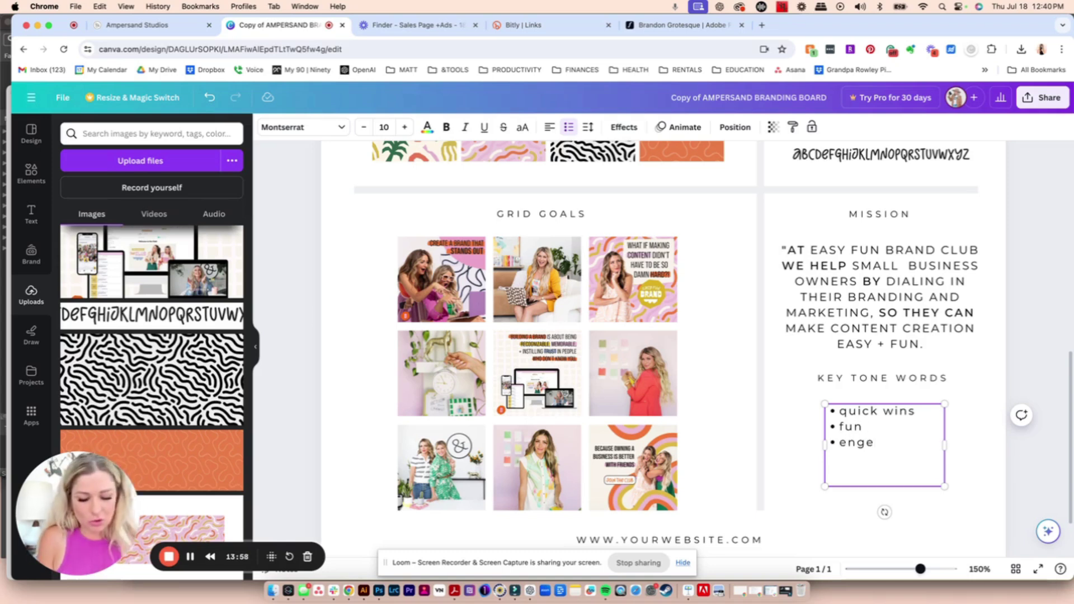
type("r")
key("BackSpace")
key("BackSpace")
key("BackSpace")
type("er")
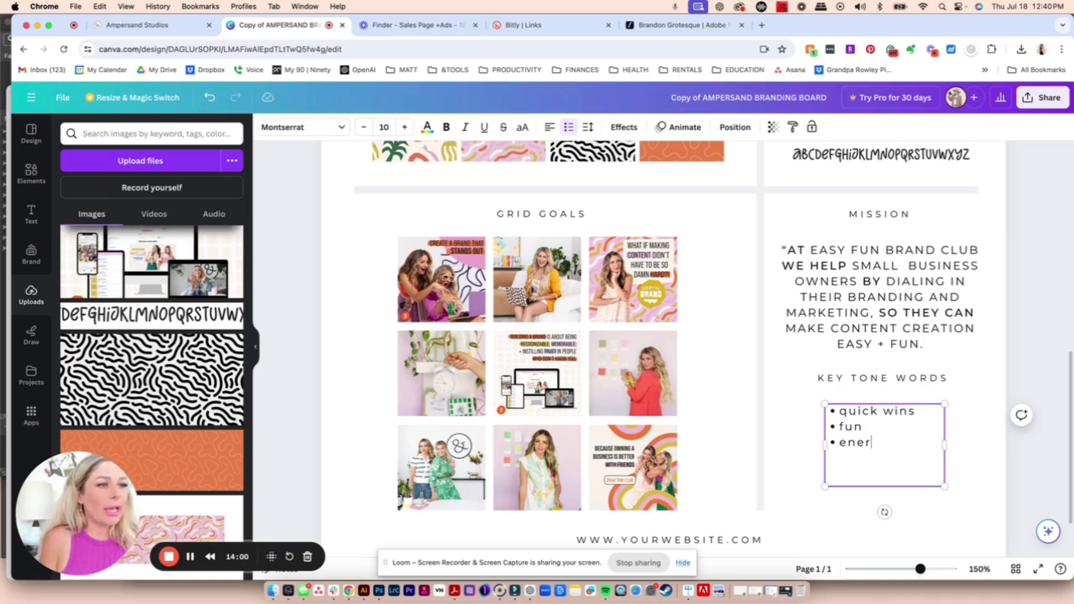
type("gi")
key("BackSpace")
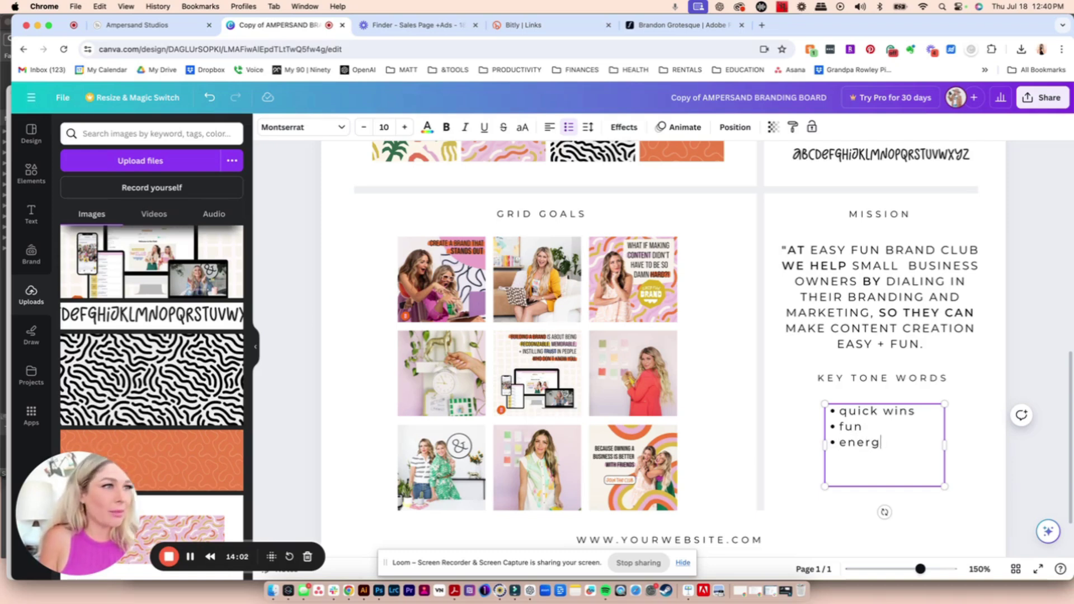
type("etic")
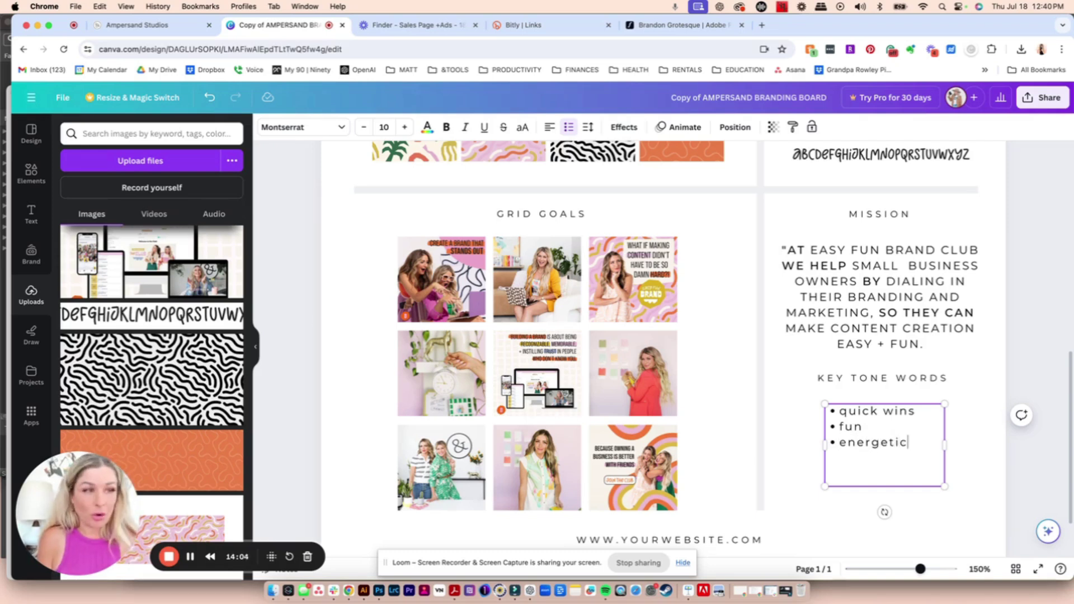
left_click(972, 509)
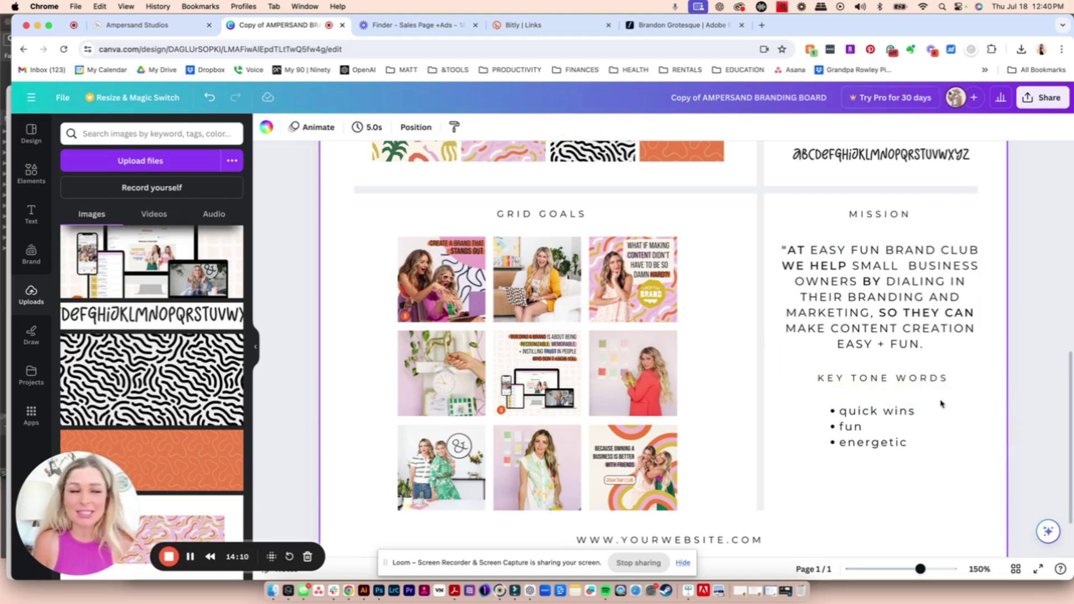
scroll(931, 454, "down", 2)
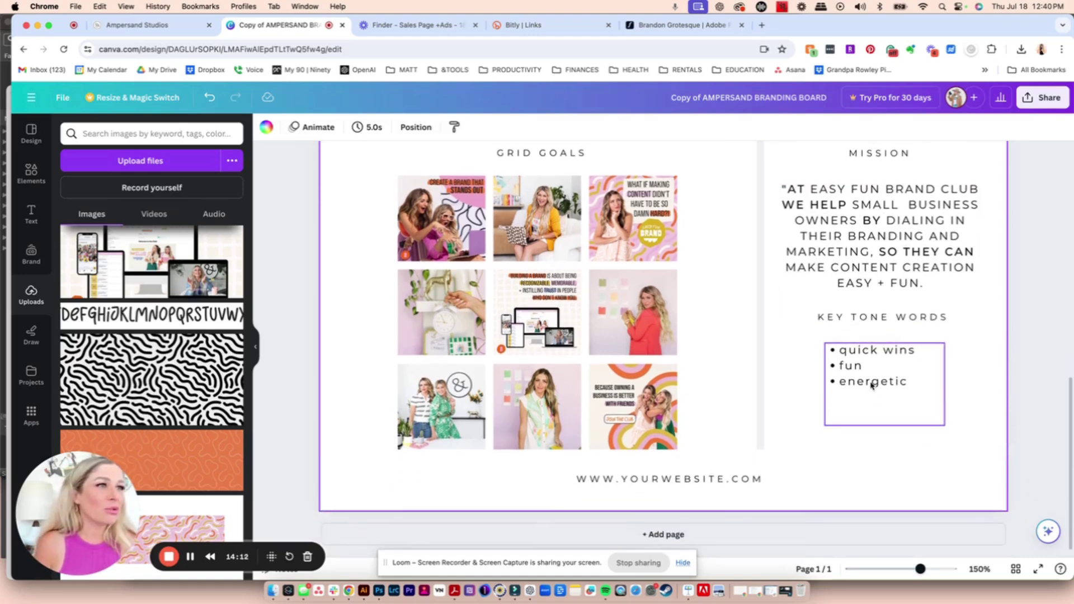
left_click(722, 480)
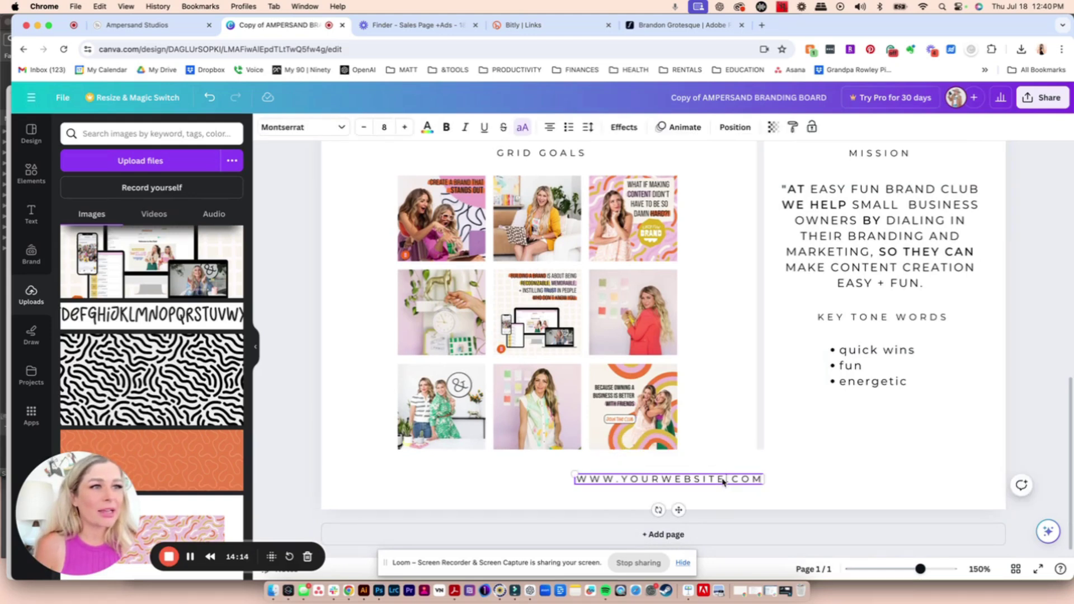
left_click_drag(723, 480, 623, 482)
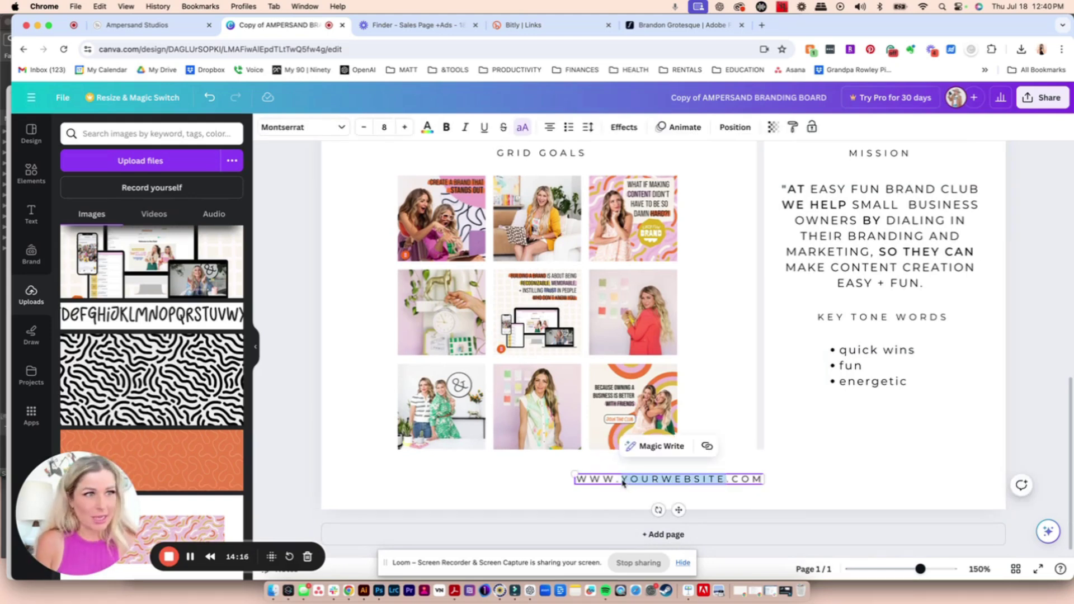
type("EASY")
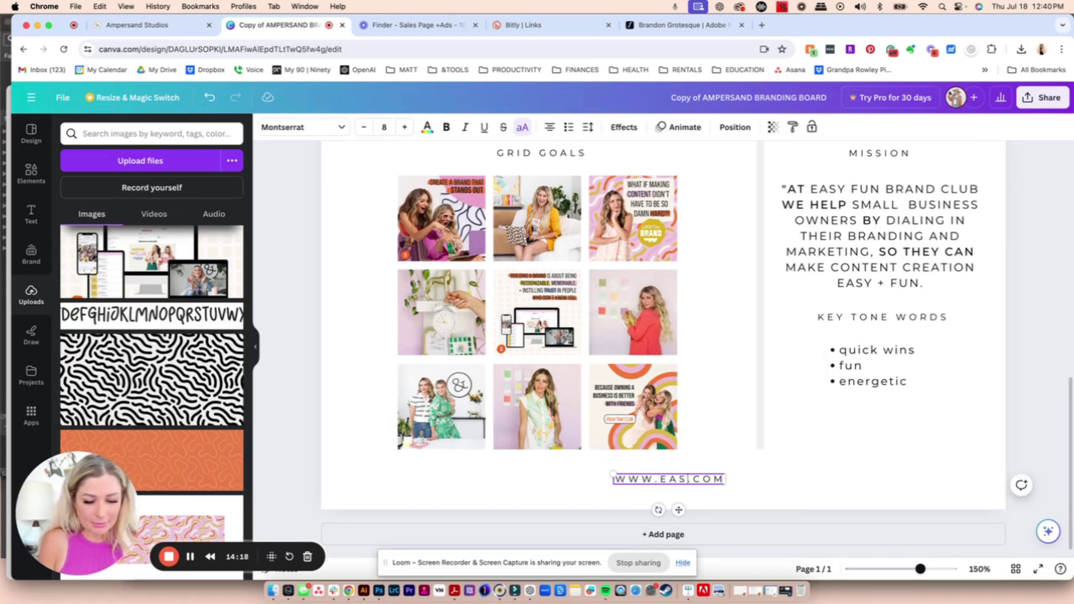
type("FUNBRAND")
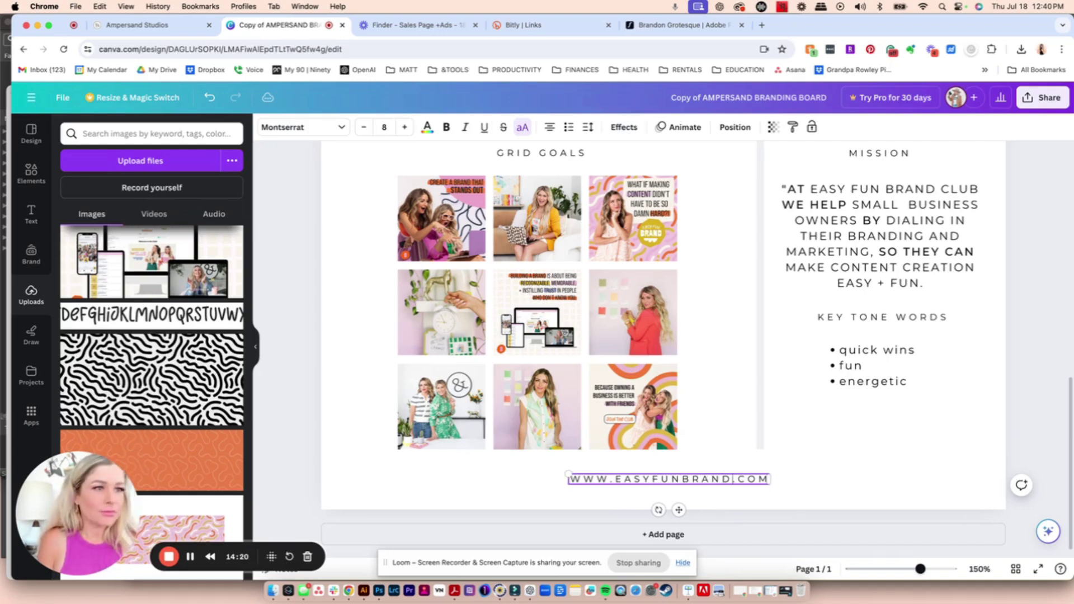
left_click(850, 454)
Review the whole branding board, from the logos down to the website footer, on a single view.
scroll(845, 463, "up", 10)
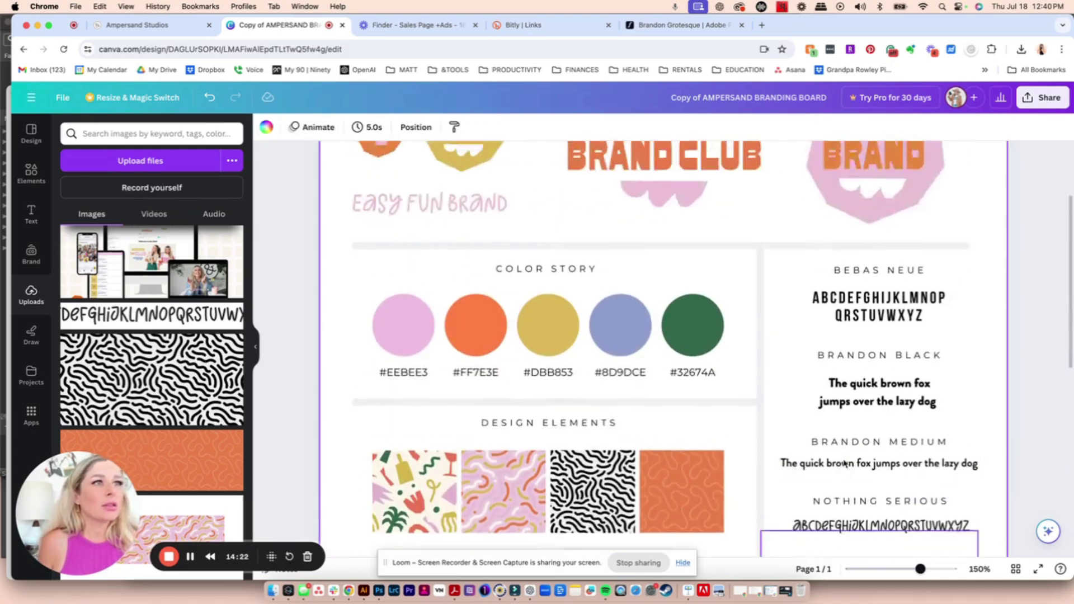
scroll(845, 463, "down", 5)
scroll(845, 463, "down", 3)
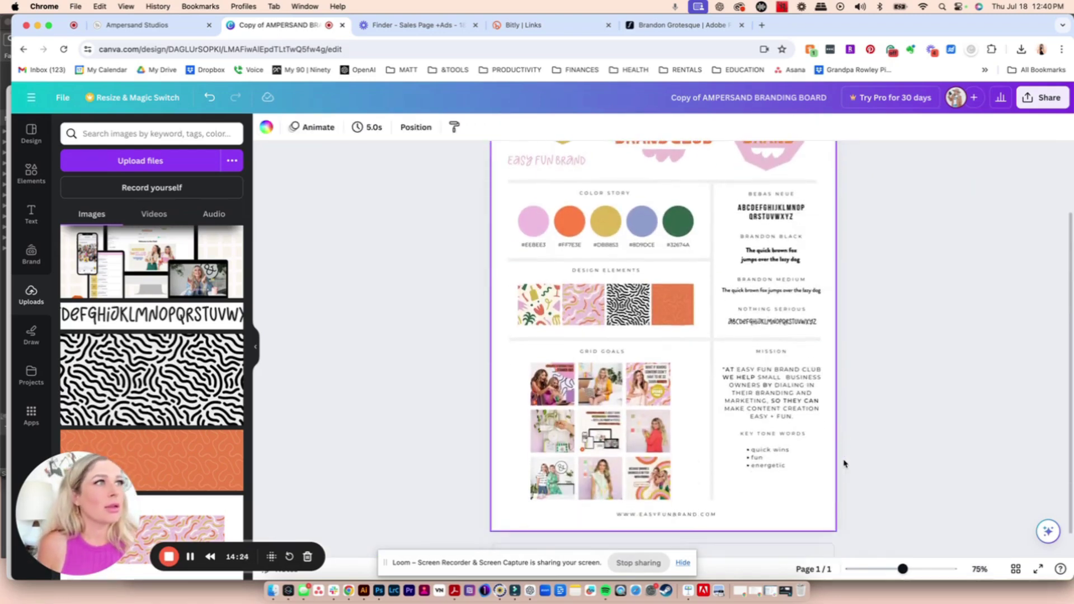
scroll(845, 463, "up", 1)
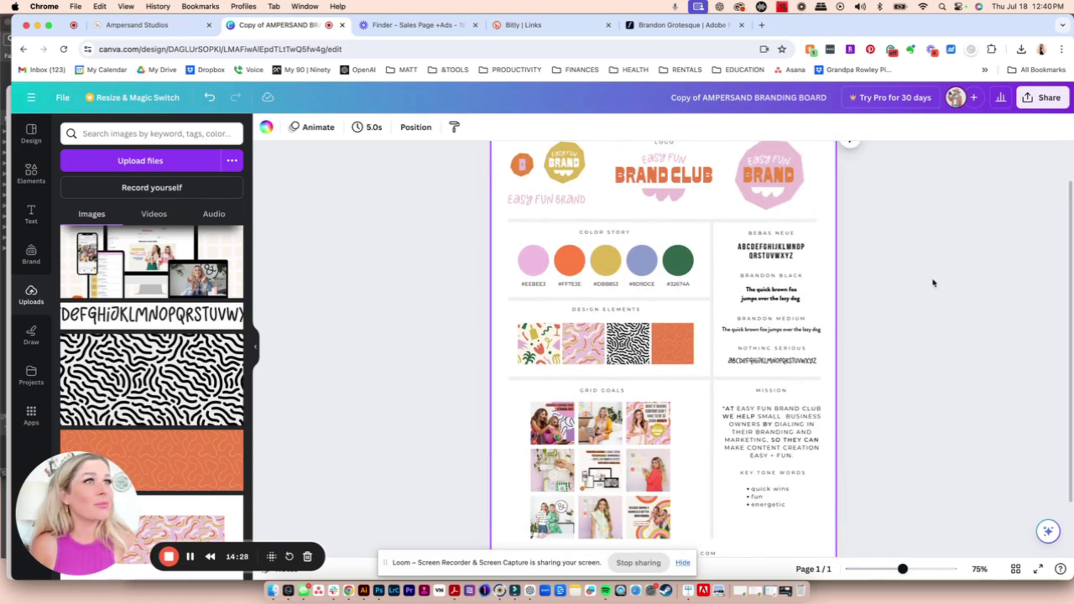
scroll(931, 281, "up", 2)
scroll(932, 281, "down", 2)
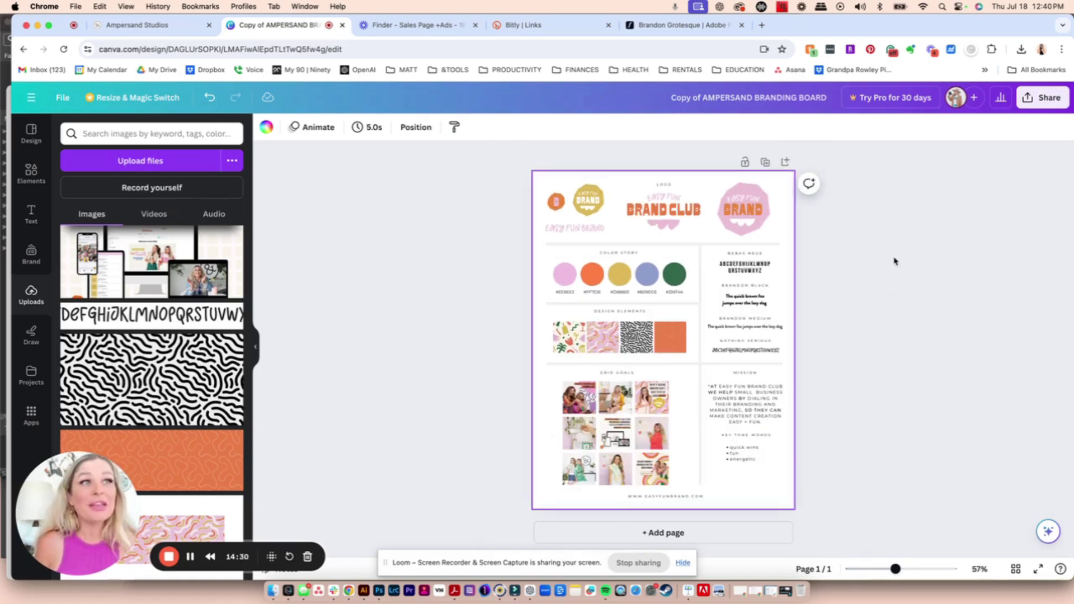